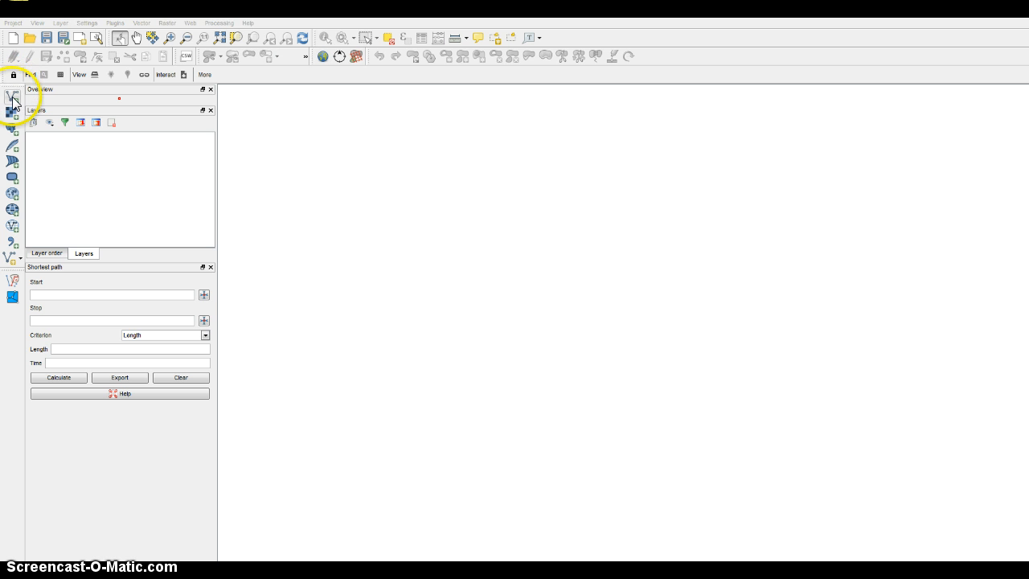
# Add the agricultural_field shapefile from the C:\QGIS\Exercise3 folder as a vector layer.
pyautogui.click(61, 23)
pyautogui.moveTo(56, 39)
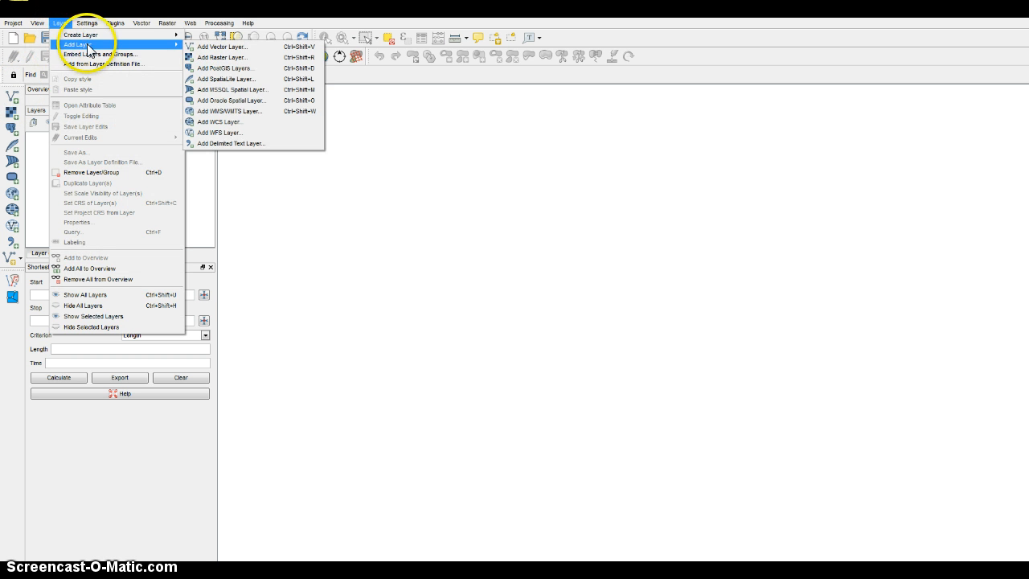
pyautogui.click(216, 47)
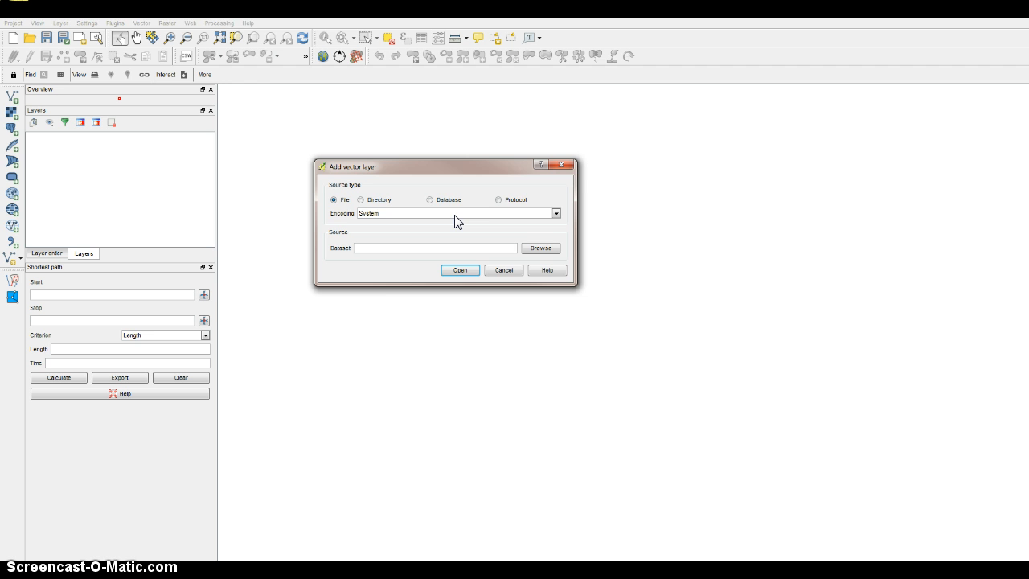
pyautogui.click(541, 248)
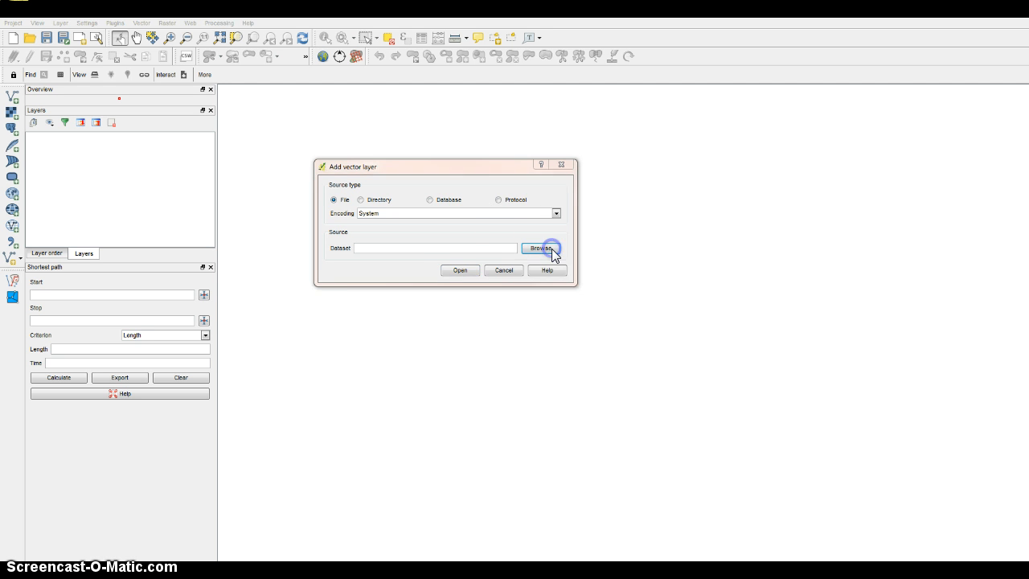
pyautogui.click(479, 201)
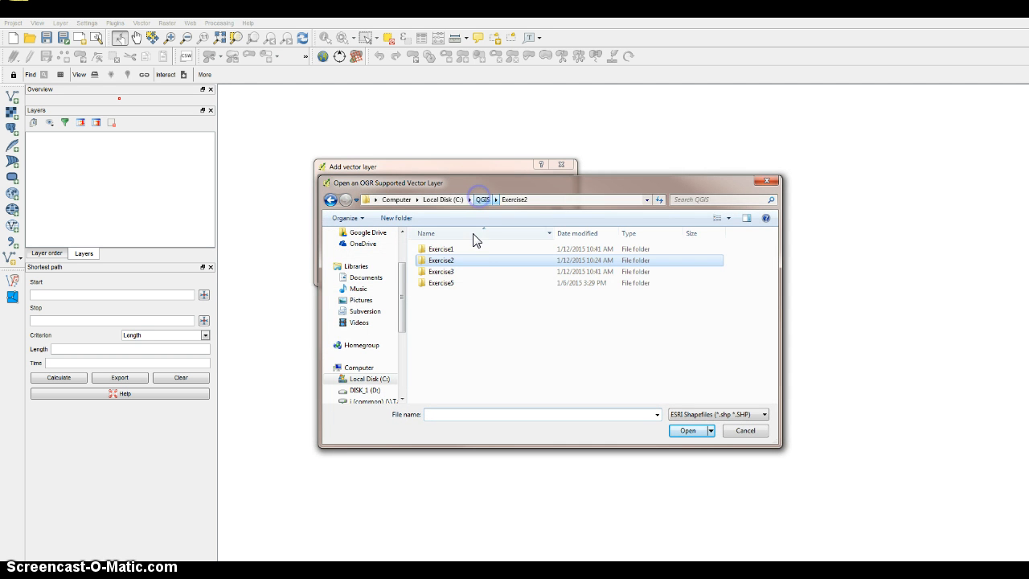
pyautogui.doubleClick(457, 272)
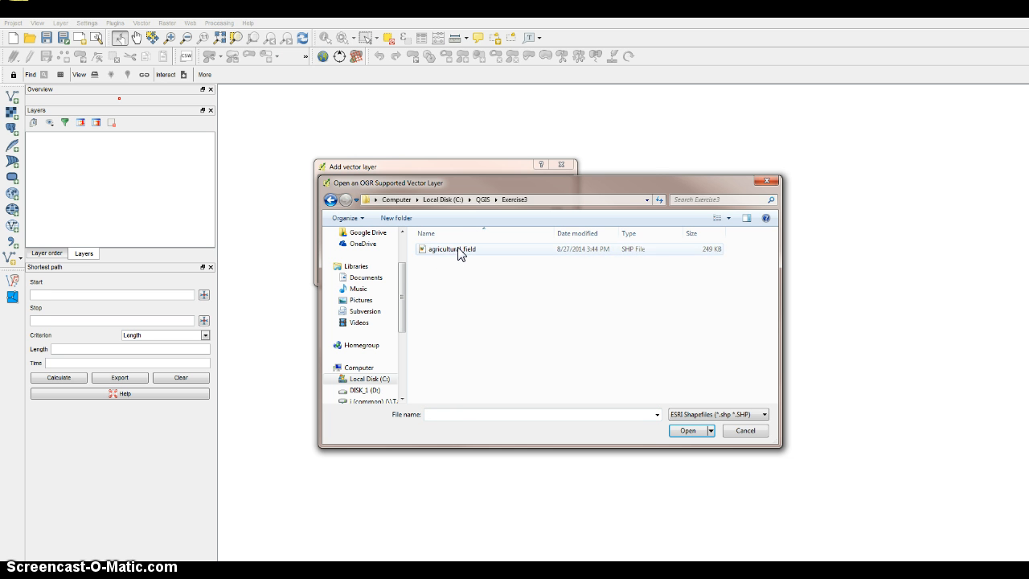
pyautogui.click(458, 250)
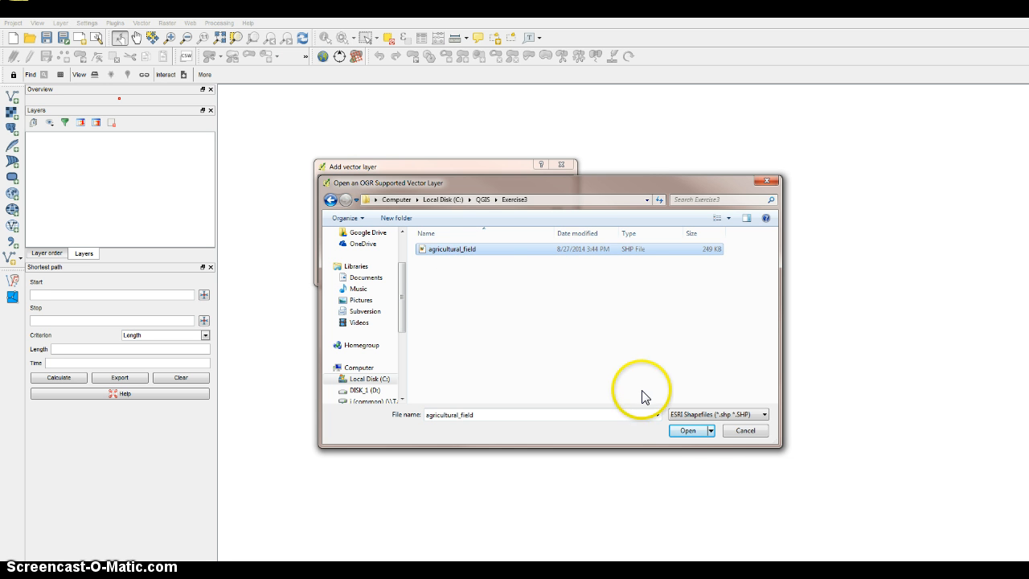
pyautogui.click(689, 430)
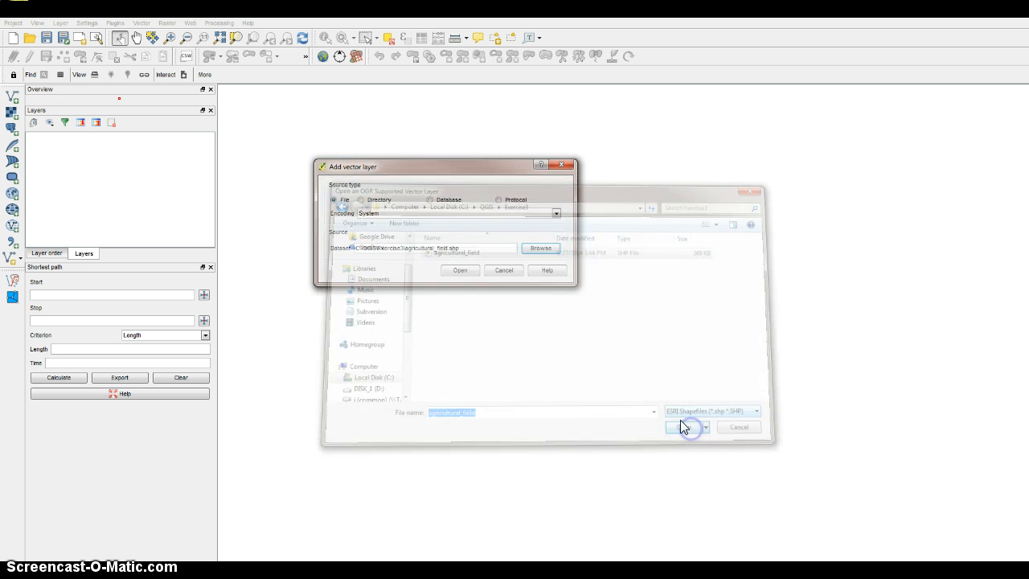
pyautogui.click(460, 272)
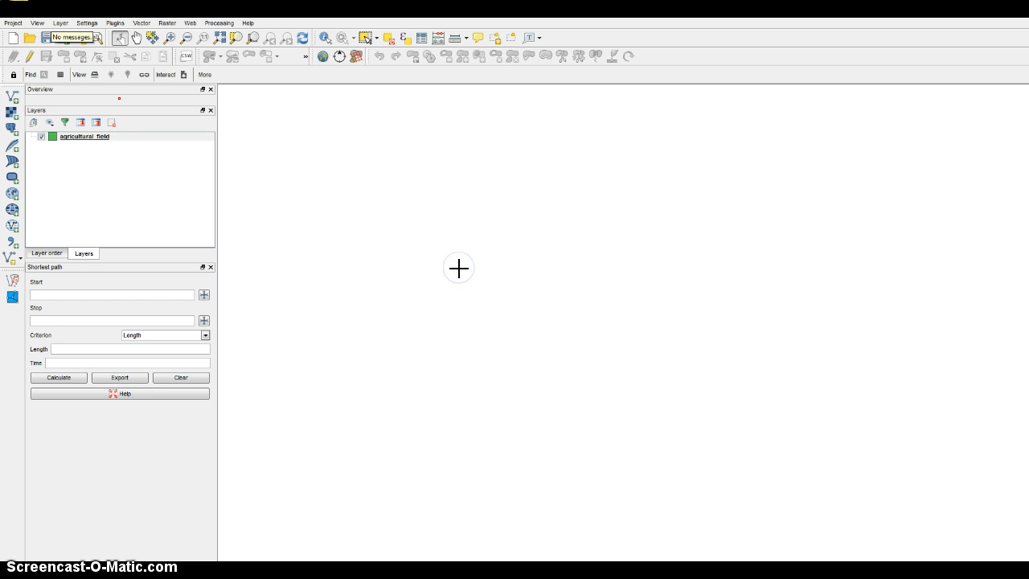
# Try to zoom to the agricultural_field layer, and toggle its visibility off and on.
pyautogui.rightClick(86, 137)
pyautogui.click(102, 153)
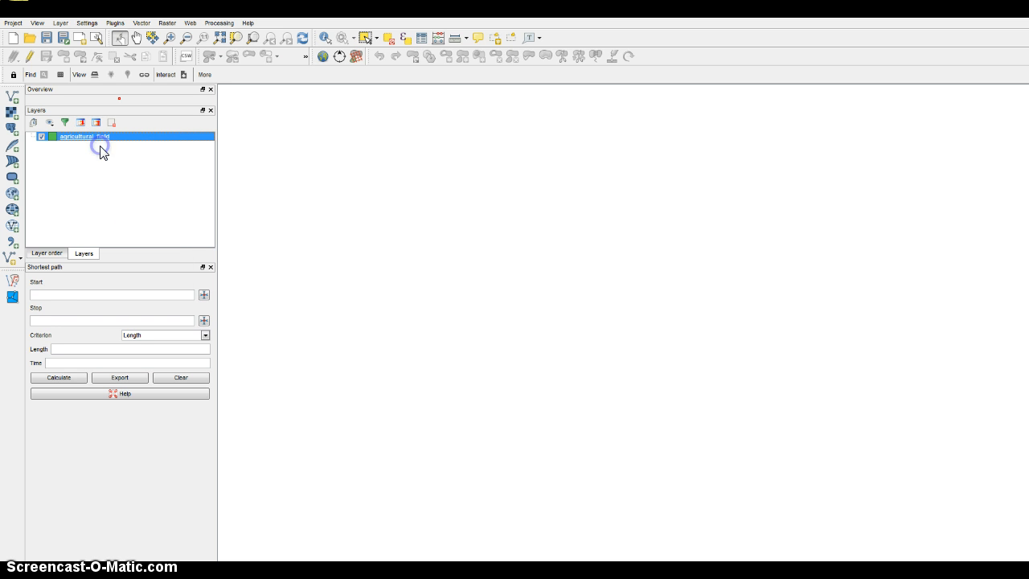
pyautogui.click(41, 138)
pyautogui.click(41, 137)
# Inspect the agricultural_field attribute table, selecting the winter wheat record with FieldNo 1, and close the table.
pyautogui.rightClick(92, 145)
pyautogui.click(171, 227)
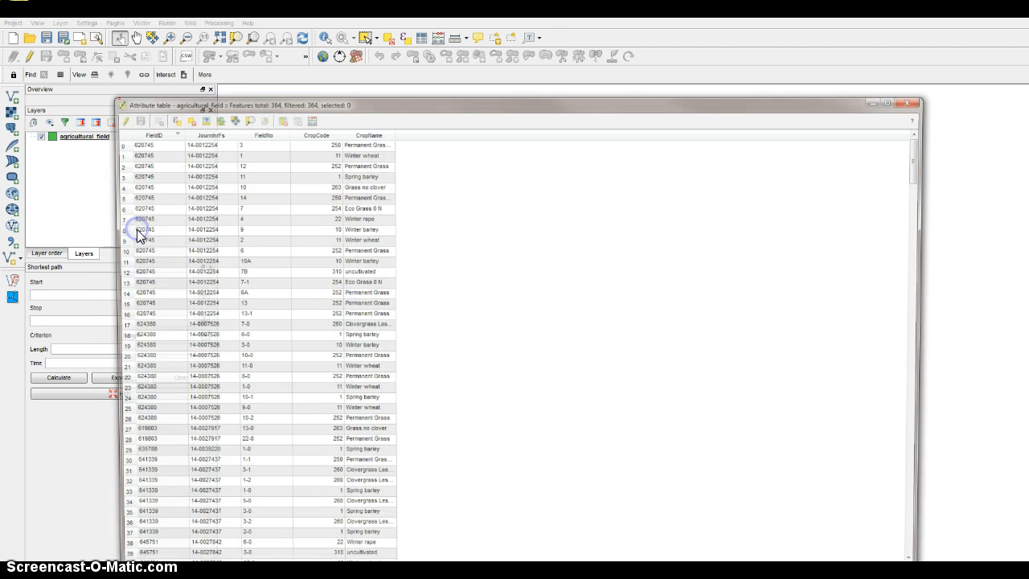
pyautogui.click(114, 153)
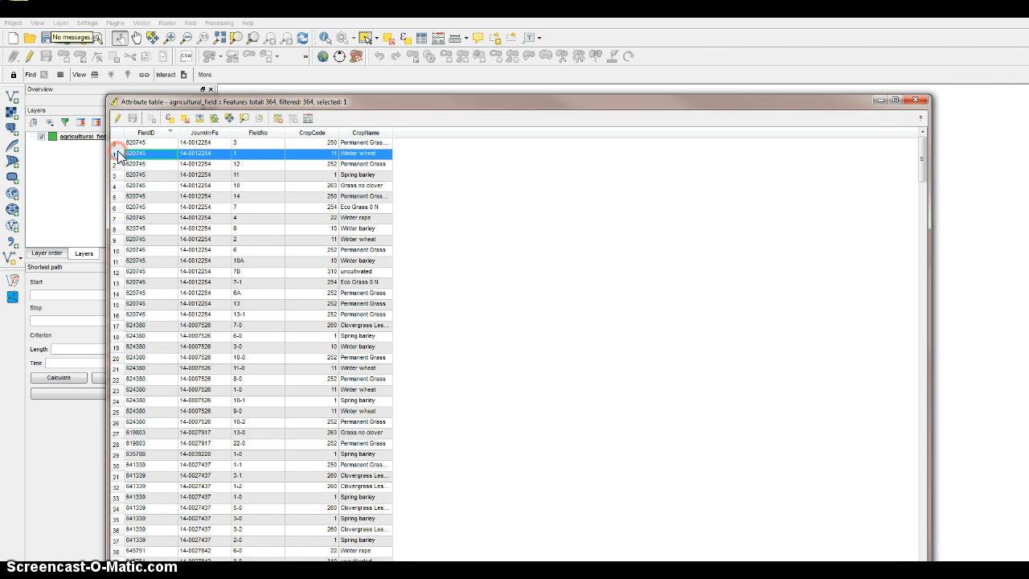
pyautogui.click(915, 99)
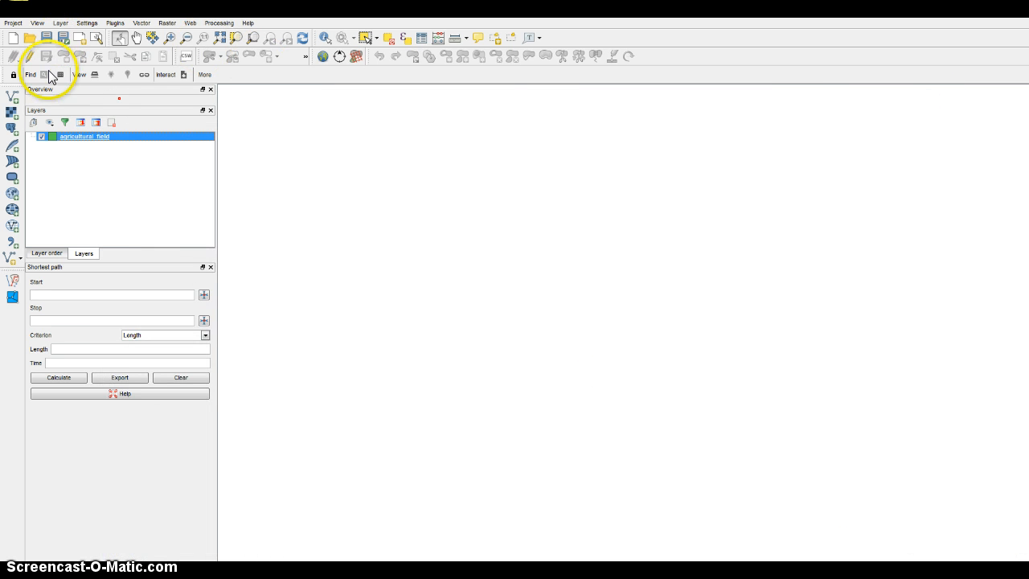
# Exit QGIS without saving the project.
pyautogui.click(12, 22)
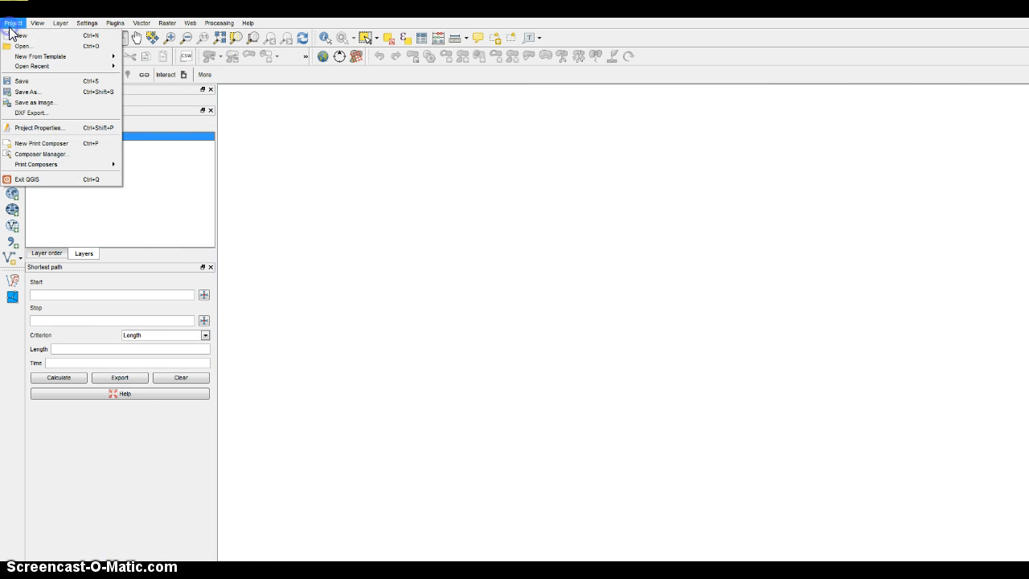
pyautogui.click(38, 179)
pyautogui.click(503, 300)
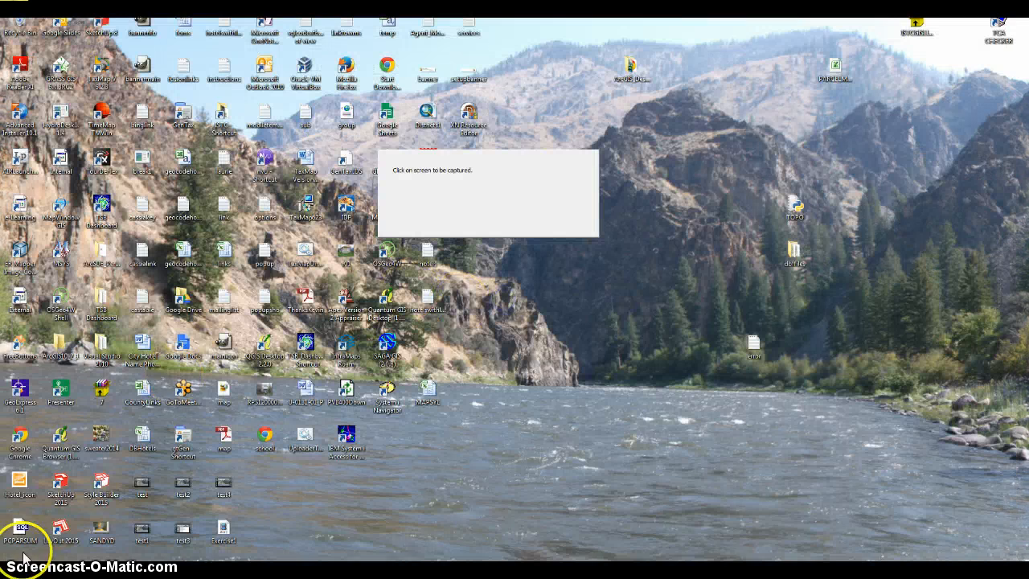
# Launch QGIS Desktop again from the QGIS Brighton program group.
pyautogui.click(17, 570)
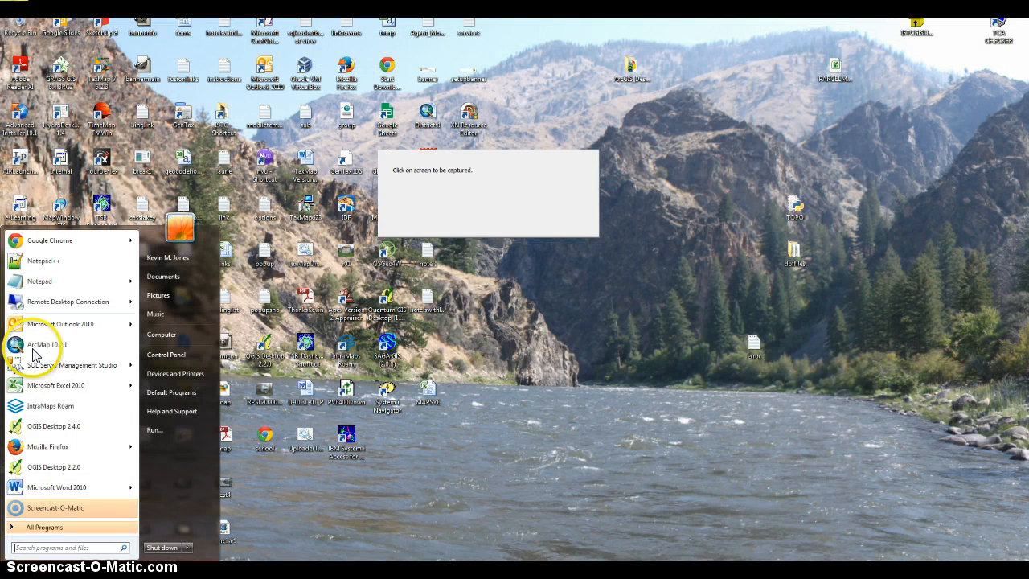
pyautogui.click(58, 527)
pyautogui.moveTo(135, 298); pyautogui.dragTo(135, 471)
pyautogui.click(53, 411)
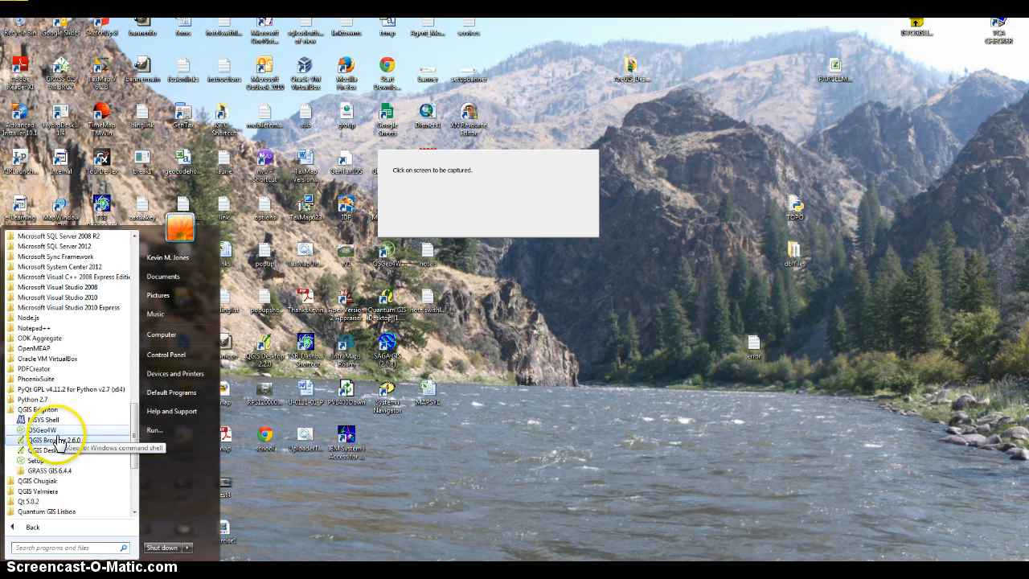
pyautogui.click(60, 451)
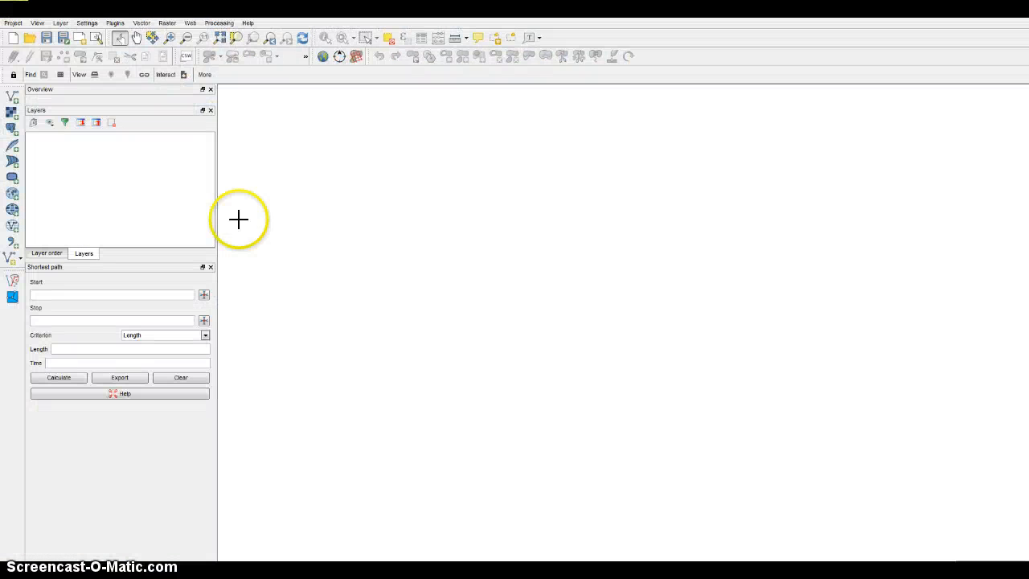
# Load agricultural_field.shp from the Exercise3 folder as a vector layer in the empty project.
pyautogui.click(10, 101)
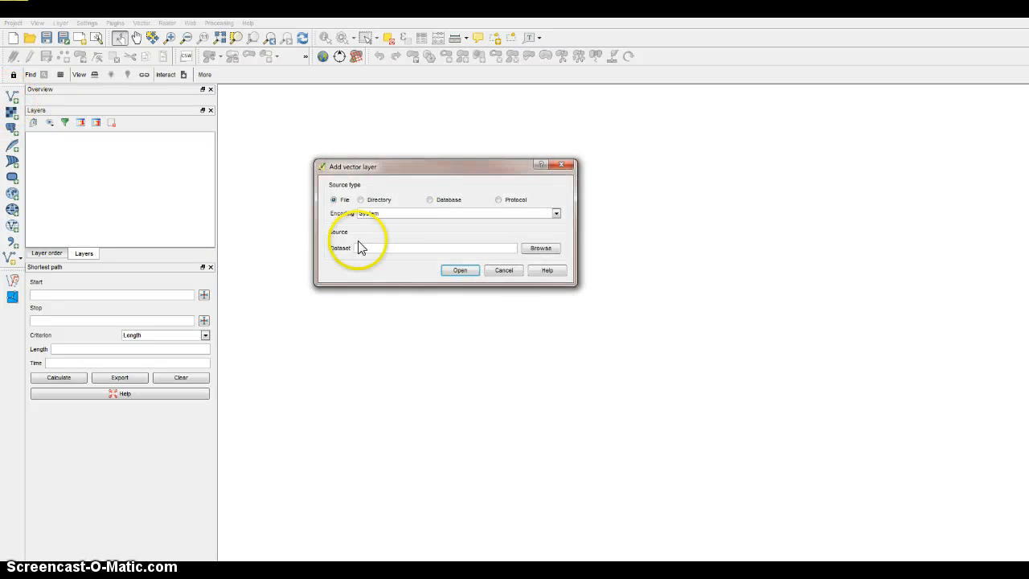
pyautogui.click(541, 248)
pyautogui.doubleClick(432, 249)
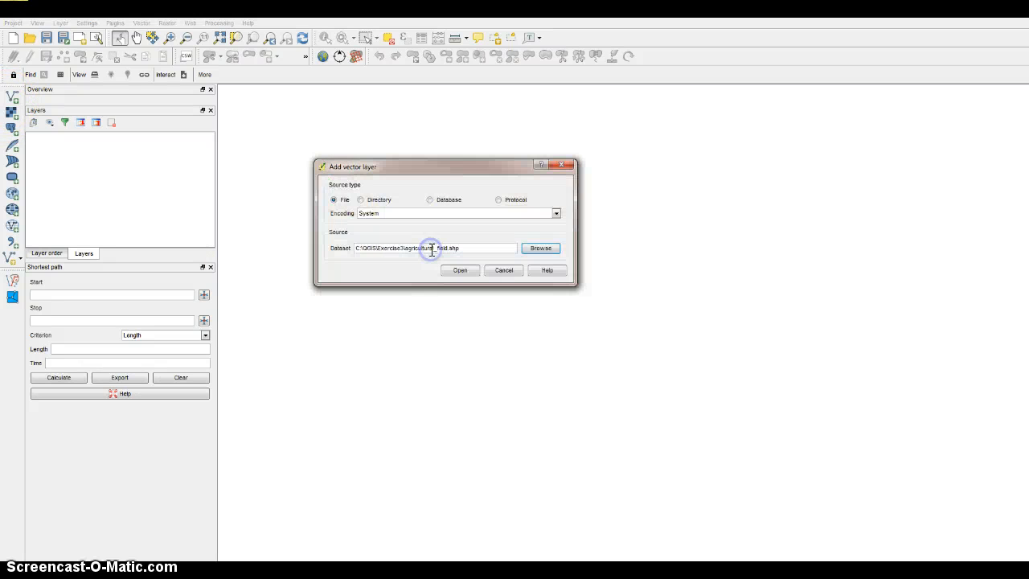
pyautogui.click(455, 268)
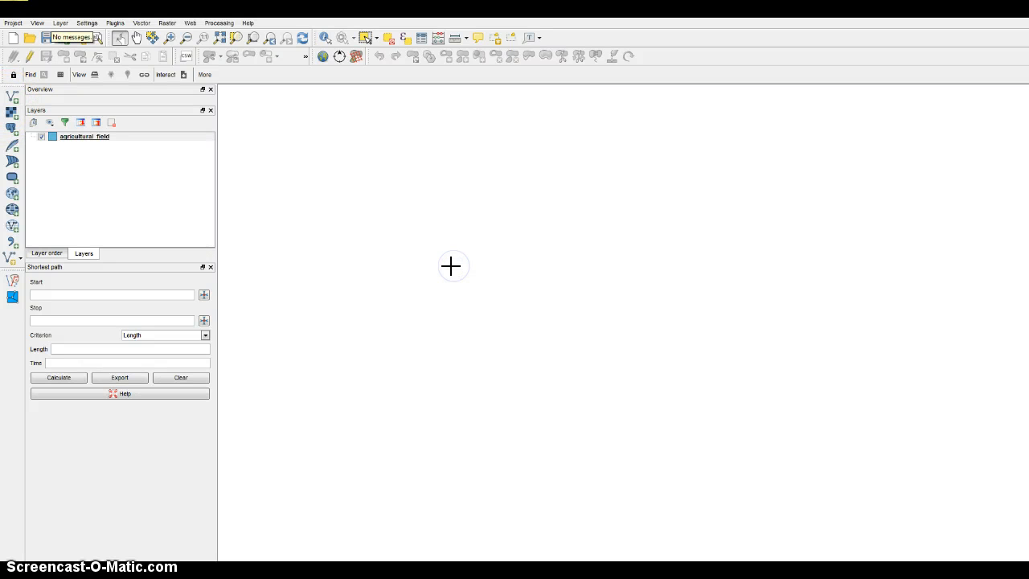
# Set the project CRS from the agricultural_field layer.
pyautogui.click(58, 137)
pyautogui.click(63, 24)
pyautogui.rightClick(73, 138)
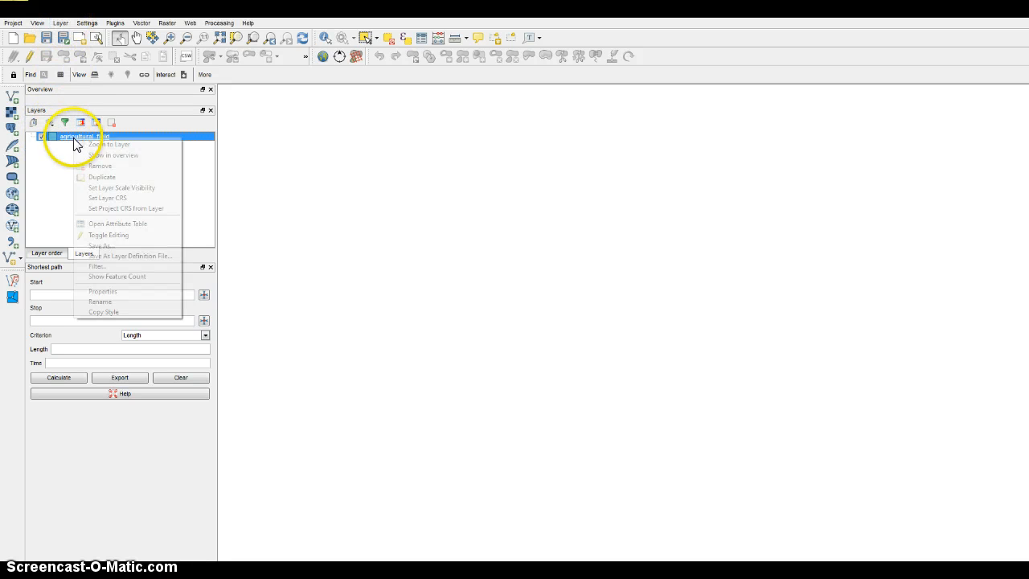
pyautogui.click(117, 209)
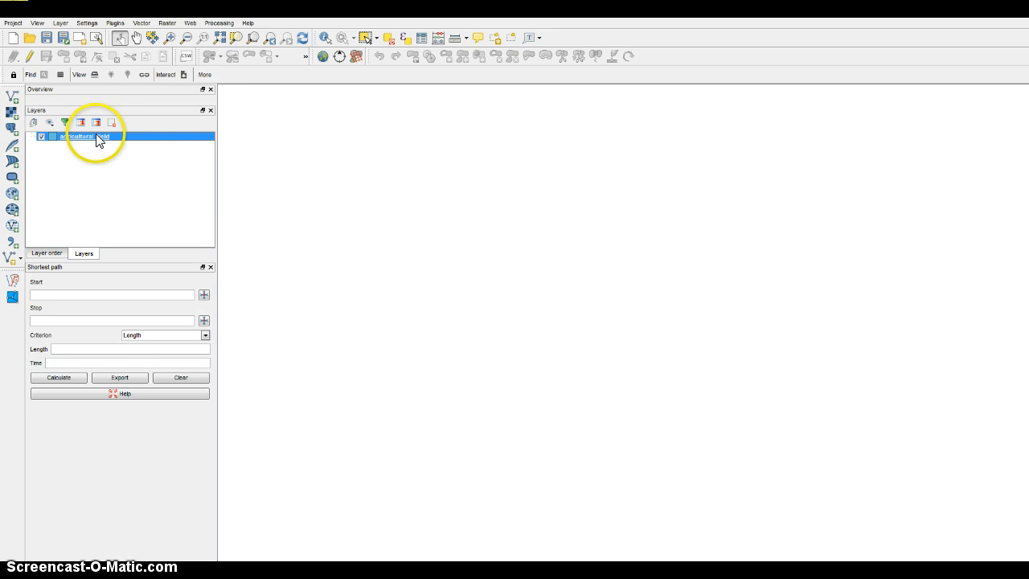
# Assign the ETRS89 / UTM zone 32N (EPSG:25832) CRS to the agricultural_field layer and zoom to the layer.
pyautogui.rightClick(97, 140)
pyautogui.click(129, 192)
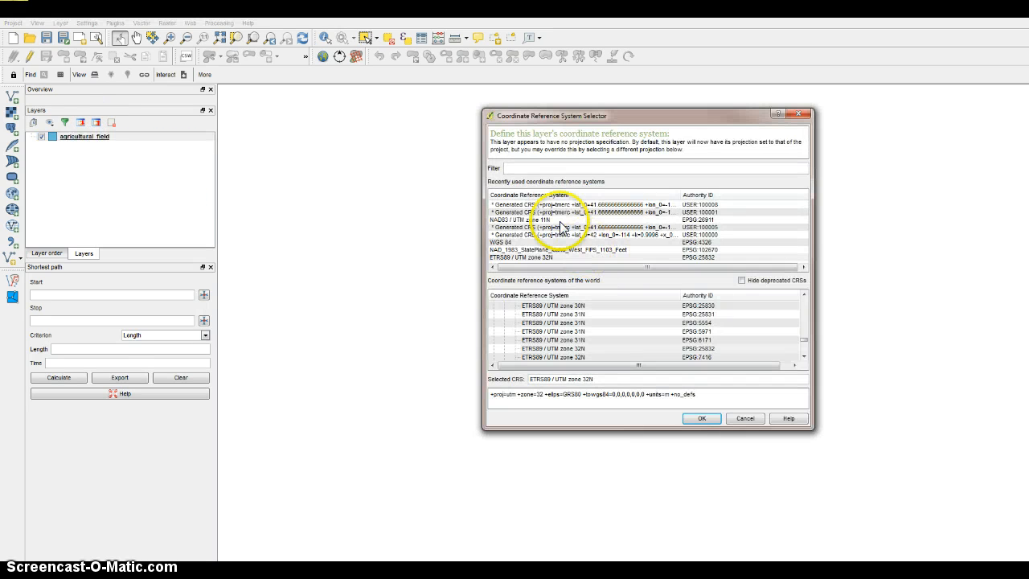
pyautogui.click(549, 168)
pyautogui.write('2')
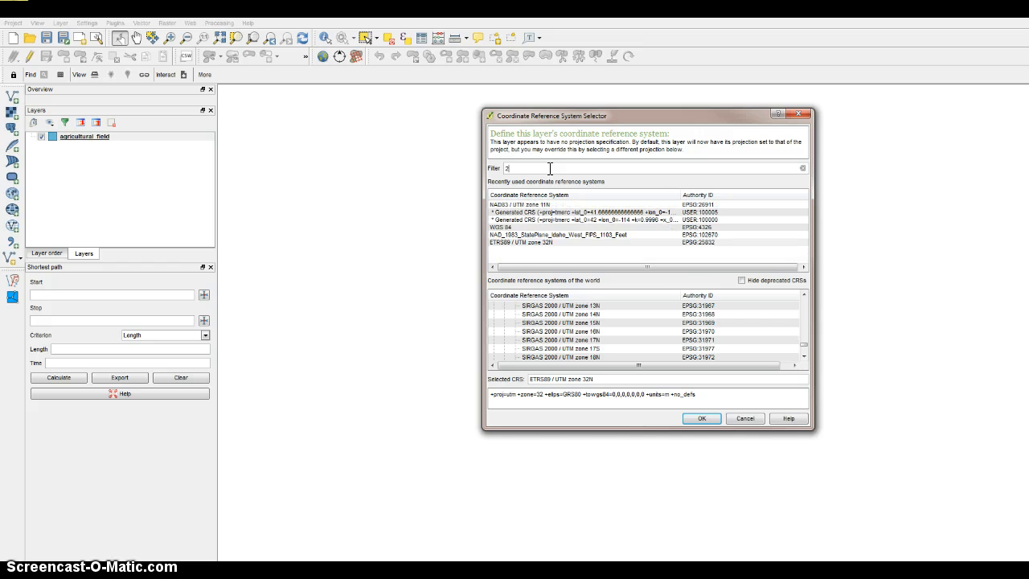
pyautogui.click(547, 243)
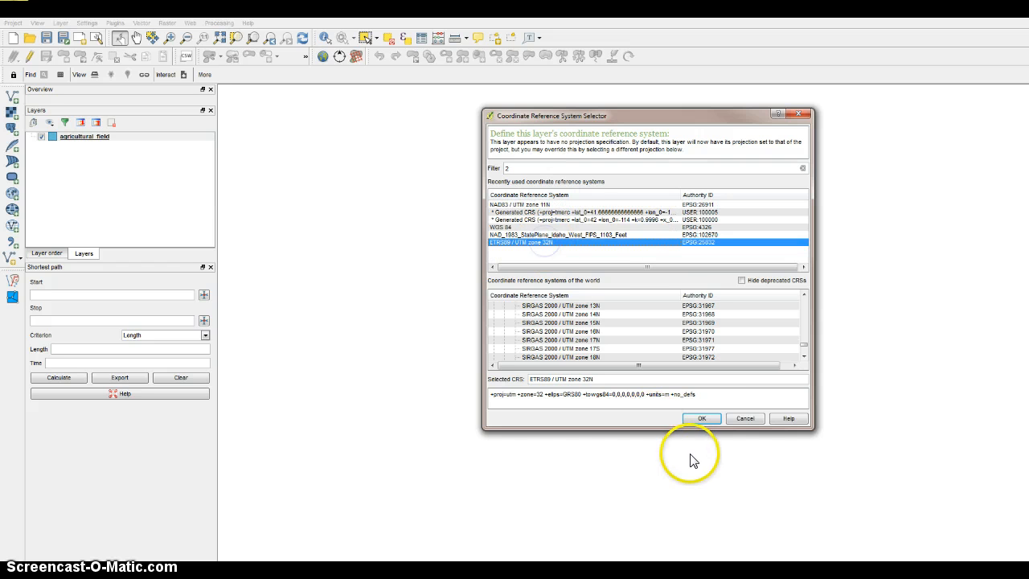
pyautogui.click(699, 418)
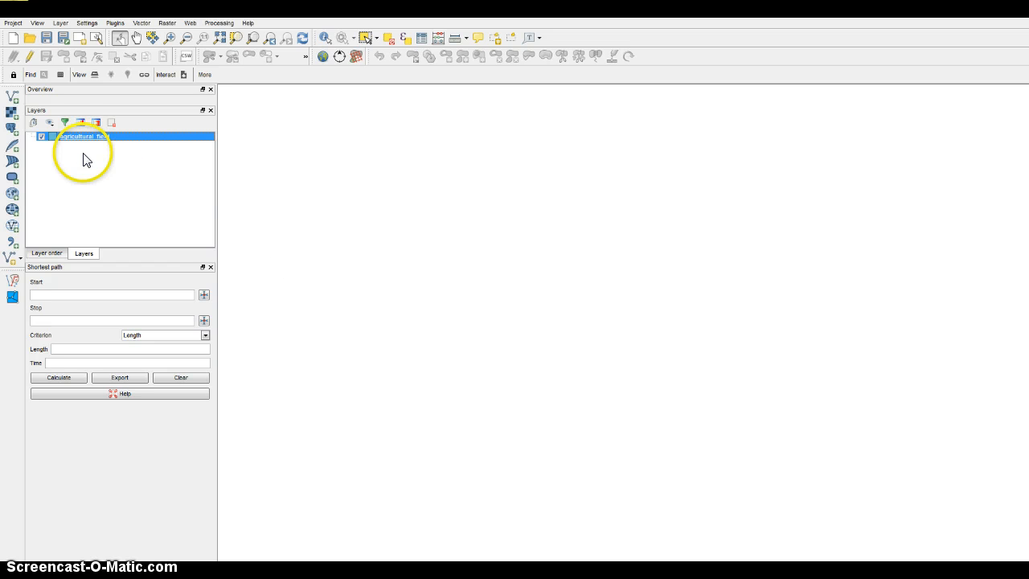
pyautogui.rightClick(74, 140)
pyautogui.click(87, 142)
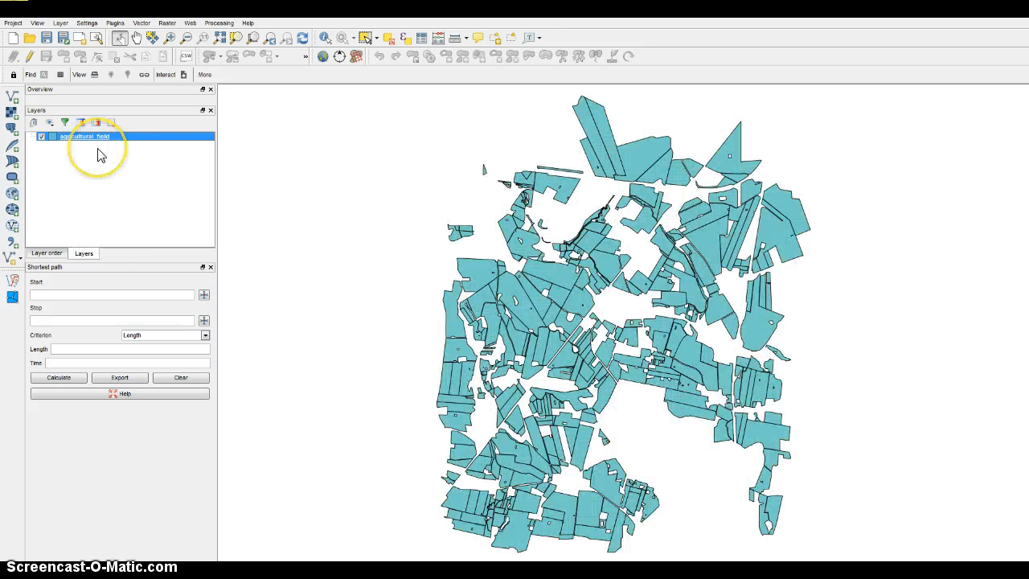
# Reapply ETRS89 / UTM zone 32N as the agricultural_field layer's CRS, filtering the coordinate systems by 25.
pyautogui.rightClick(94, 137)
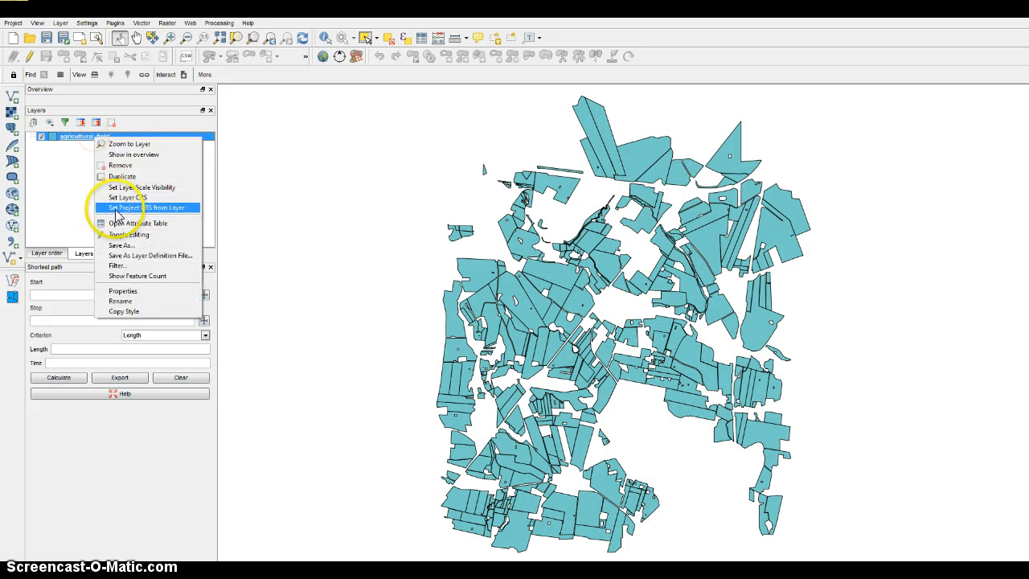
pyautogui.click(127, 197)
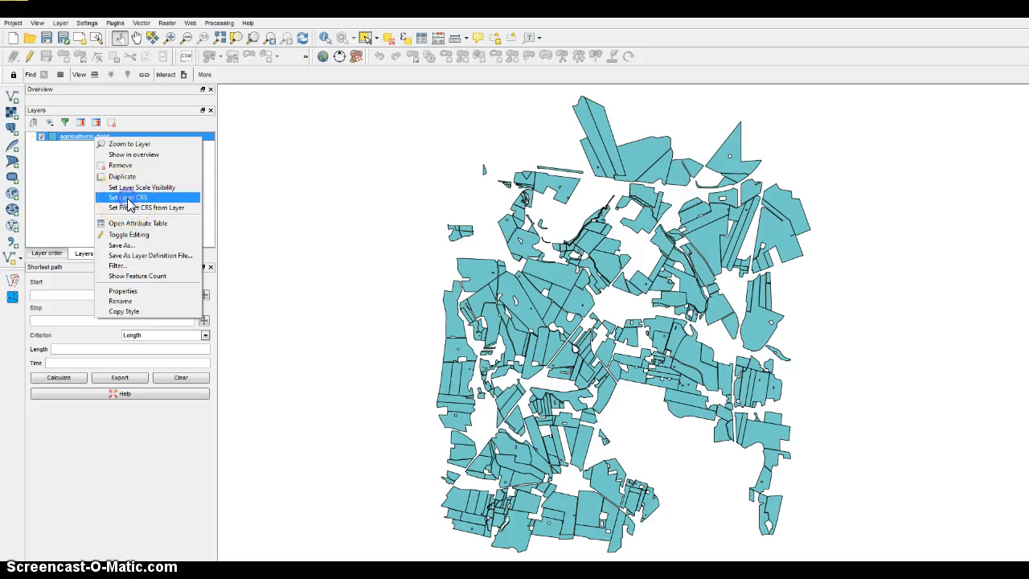
pyautogui.write('25')
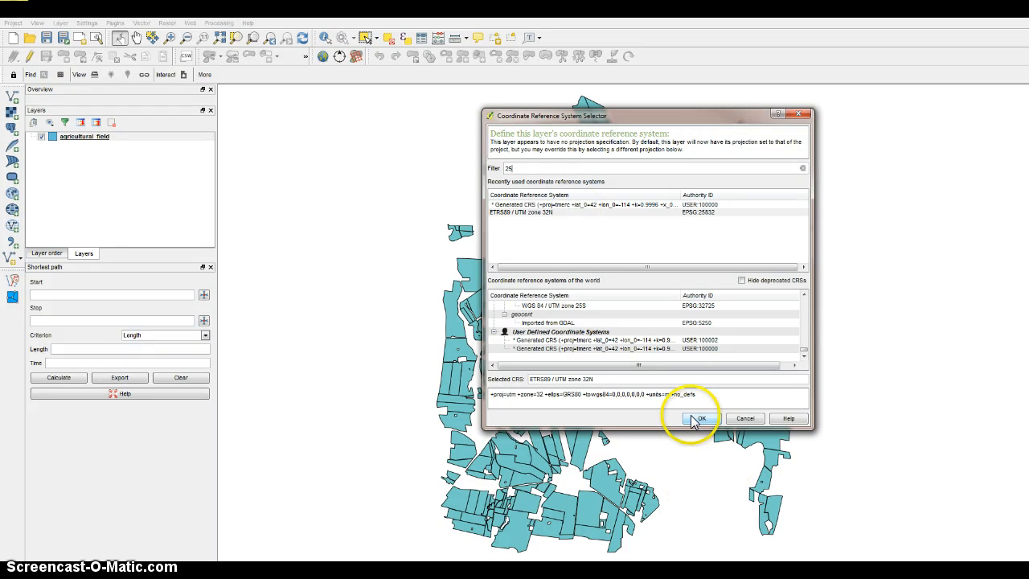
pyautogui.click(554, 212)
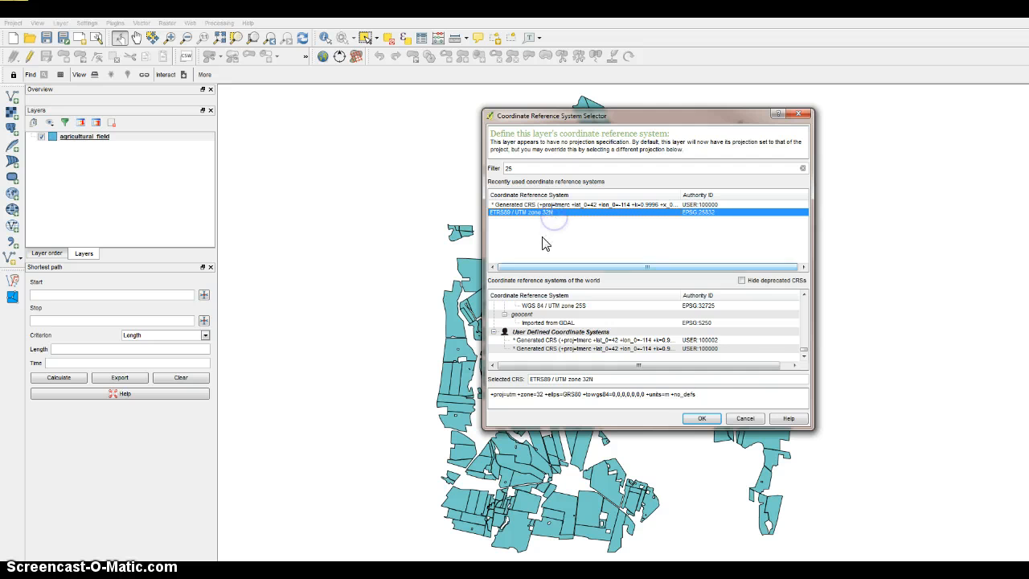
pyautogui.click(714, 425)
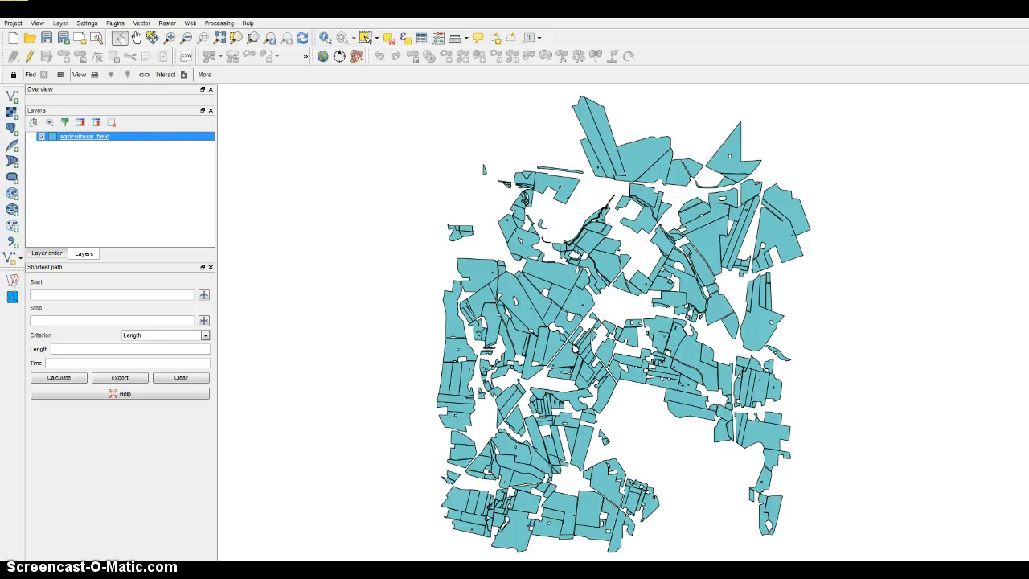
# Open the agricultural_field attribute table and sort its records by the CropName column.
pyautogui.rightClick(69, 142)
pyautogui.click(100, 221)
pyautogui.moveTo(432, 99); pyautogui.dragTo(430, 51)
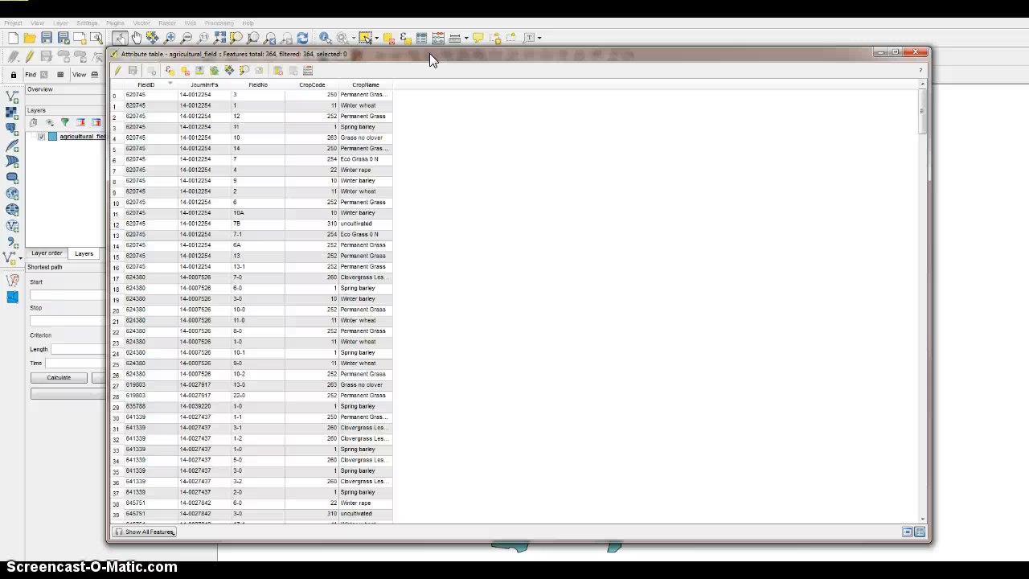
pyautogui.click(357, 87)
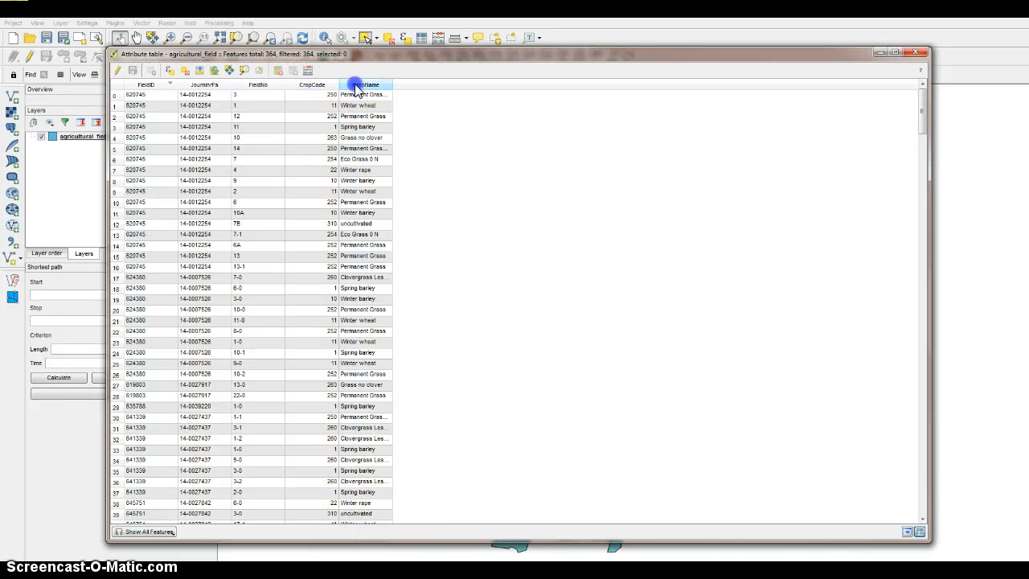
# Sort the attribute table by CropName in ascending order.
pyautogui.click(357, 85)
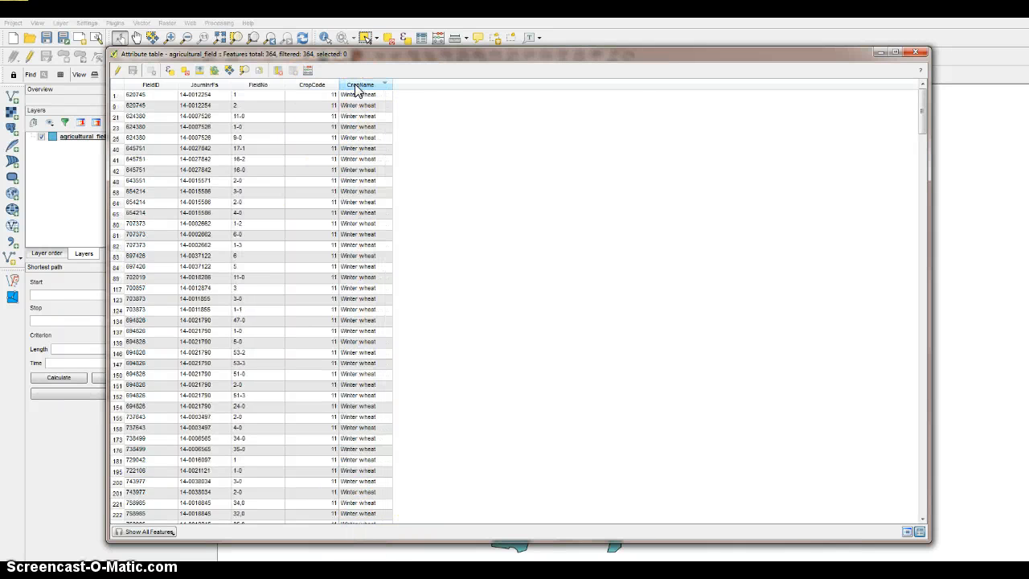
pyautogui.click(356, 87)
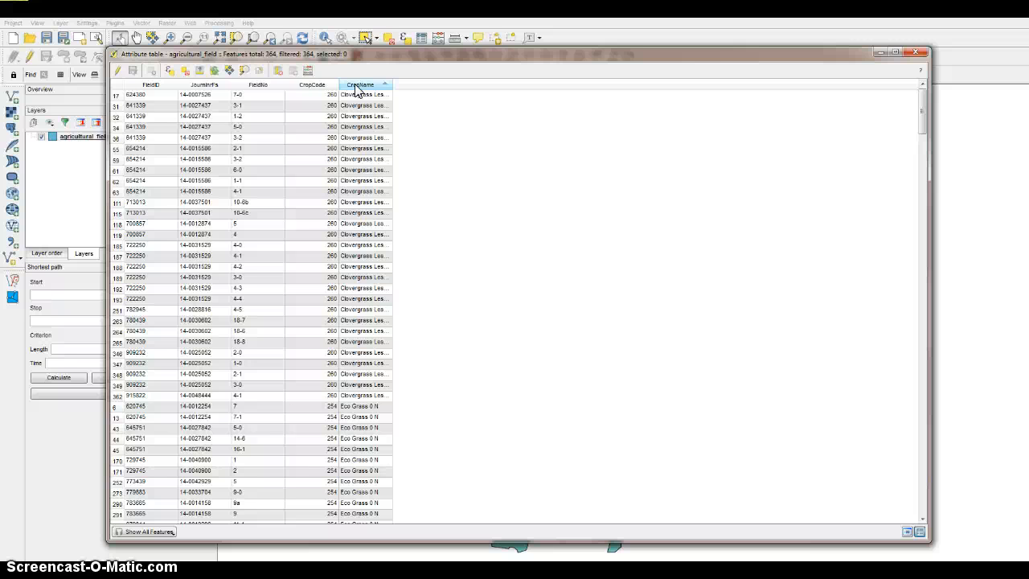
# Select the seven Clovergrass records from FieldNo 3-1 through 6-0, uncover part of the map, and clear the selection.
pyautogui.moveTo(117, 106); pyautogui.dragTo(117, 170)
pyautogui.moveTo(224, 57); pyautogui.dragTo(466, 28)
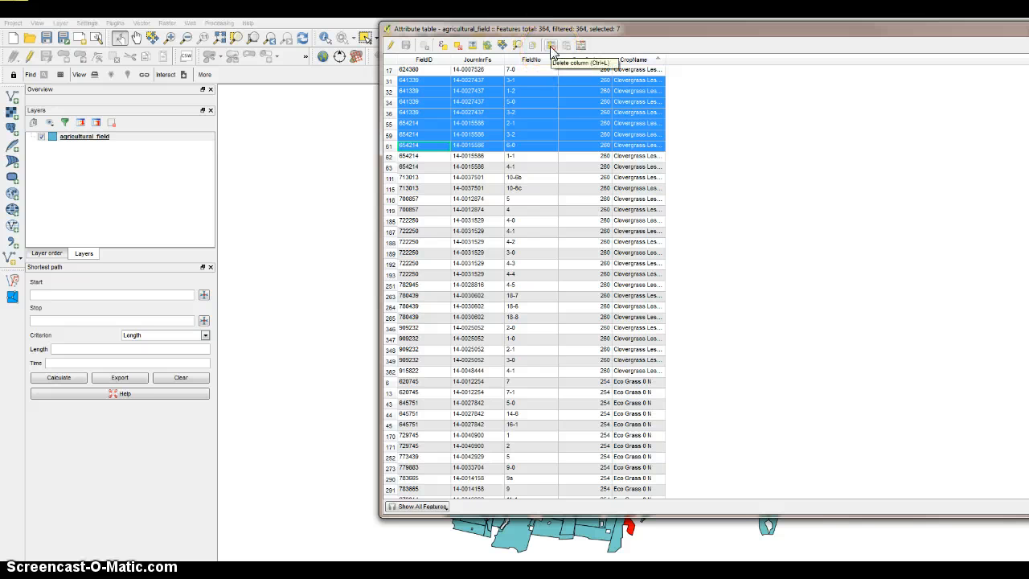
pyautogui.click(457, 46)
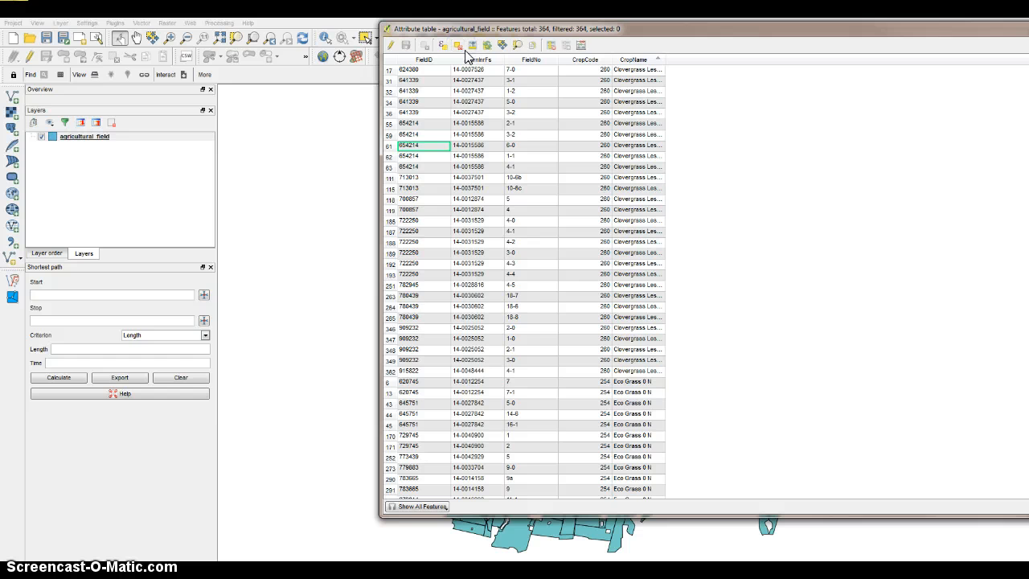
pyautogui.moveTo(491, 28); pyautogui.dragTo(505, 29)
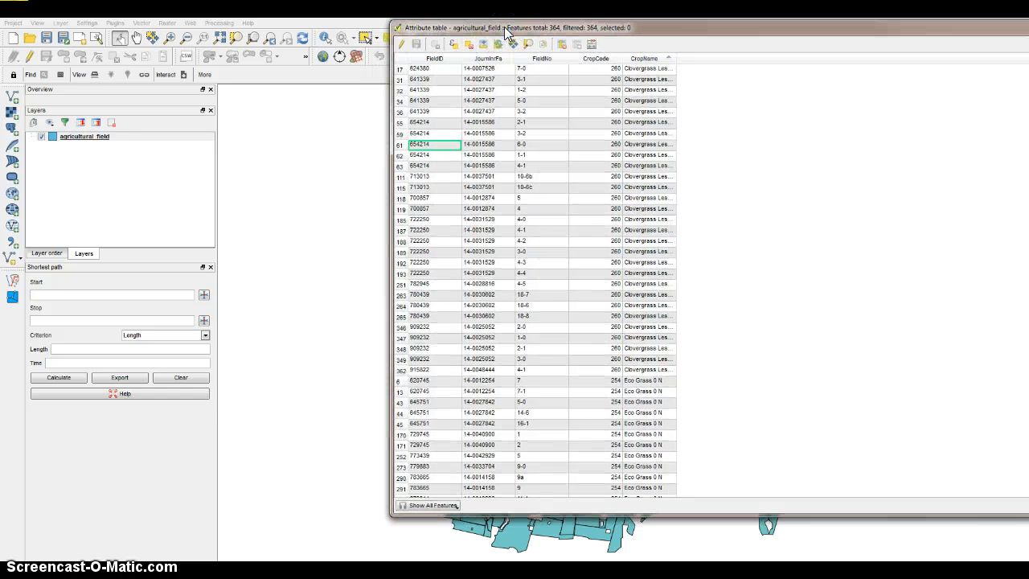
pyautogui.click(503, 30)
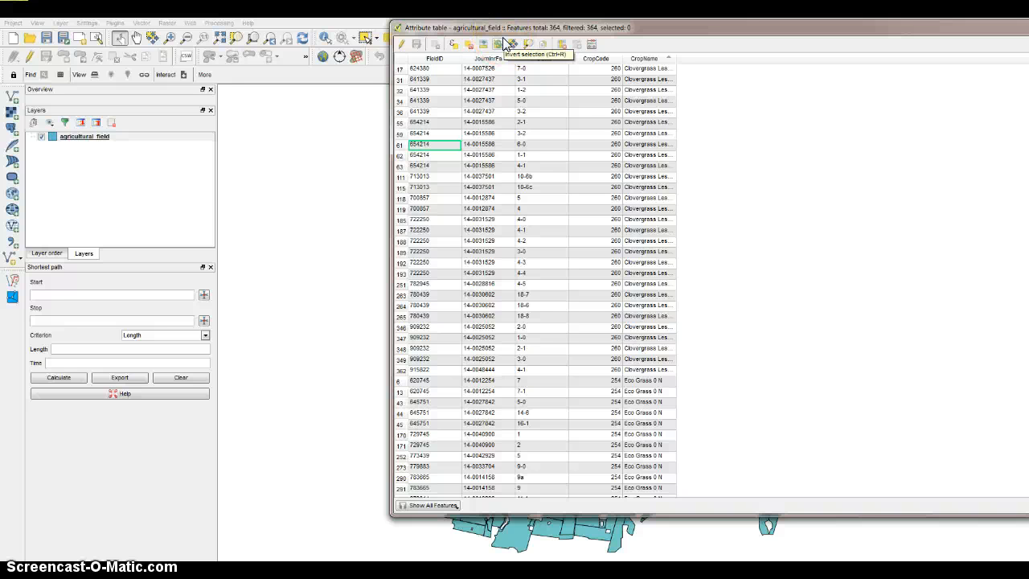
pyautogui.click(592, 44)
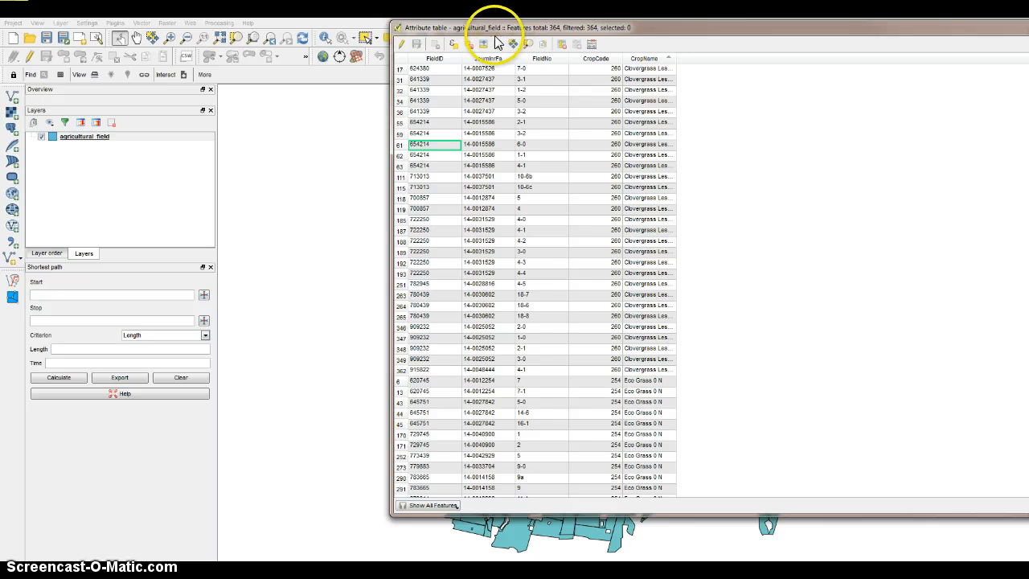
# Start a Select by Expression query on agricultural_field with the CropName field followed by the equals operator.
pyautogui.click(453, 45)
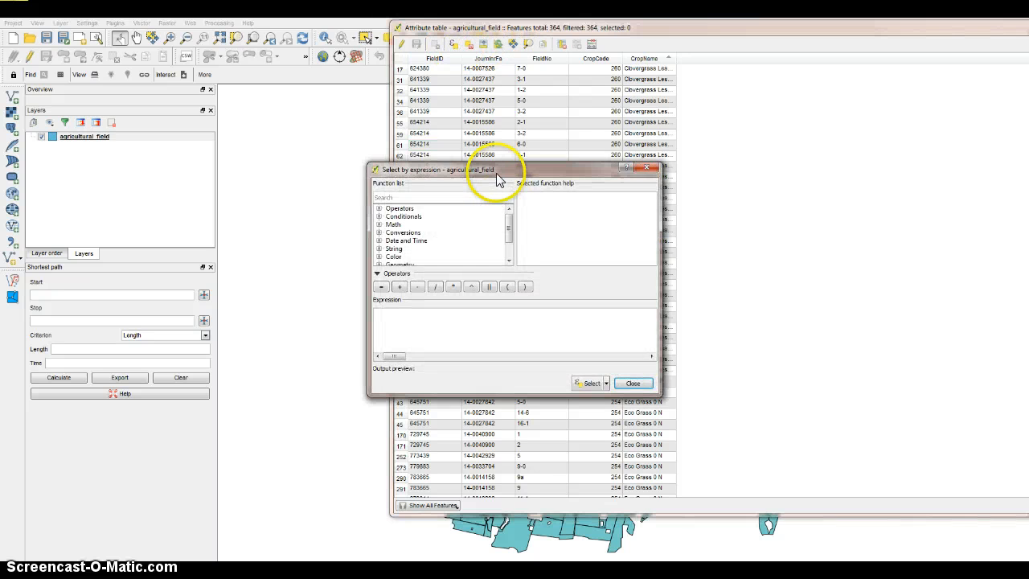
pyautogui.moveTo(496, 172); pyautogui.dragTo(488, 128)
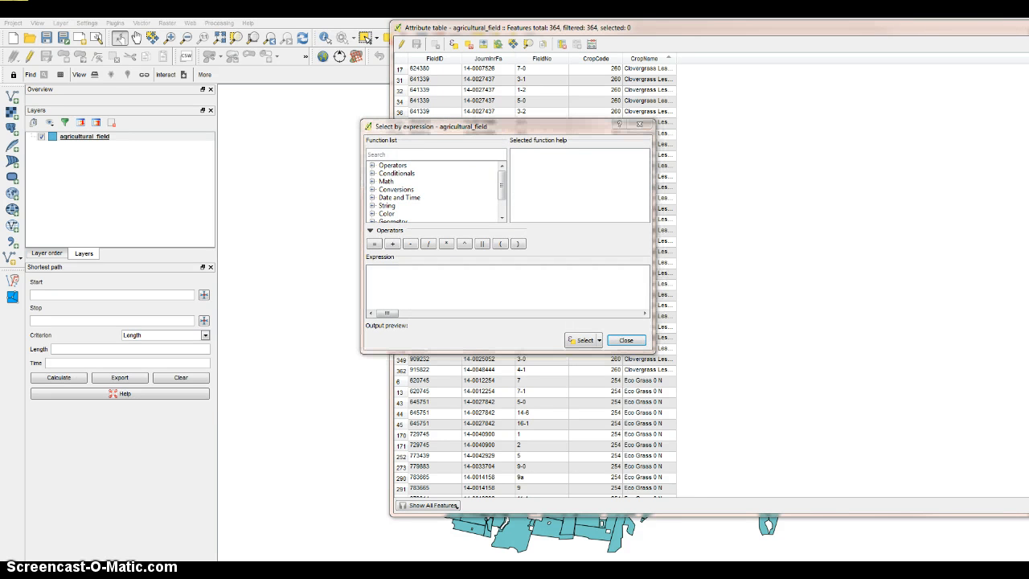
pyautogui.click(502, 206)
pyautogui.doubleClick(418, 215)
pyautogui.moveTo(503, 200); pyautogui.dragTo(502, 211)
pyautogui.click(402, 198)
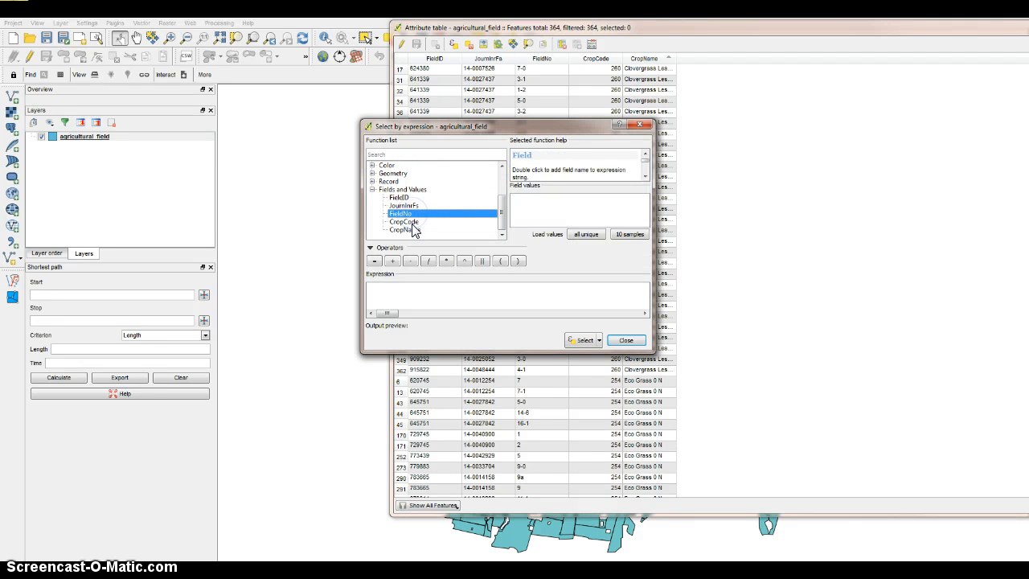
pyautogui.doubleClick(406, 230)
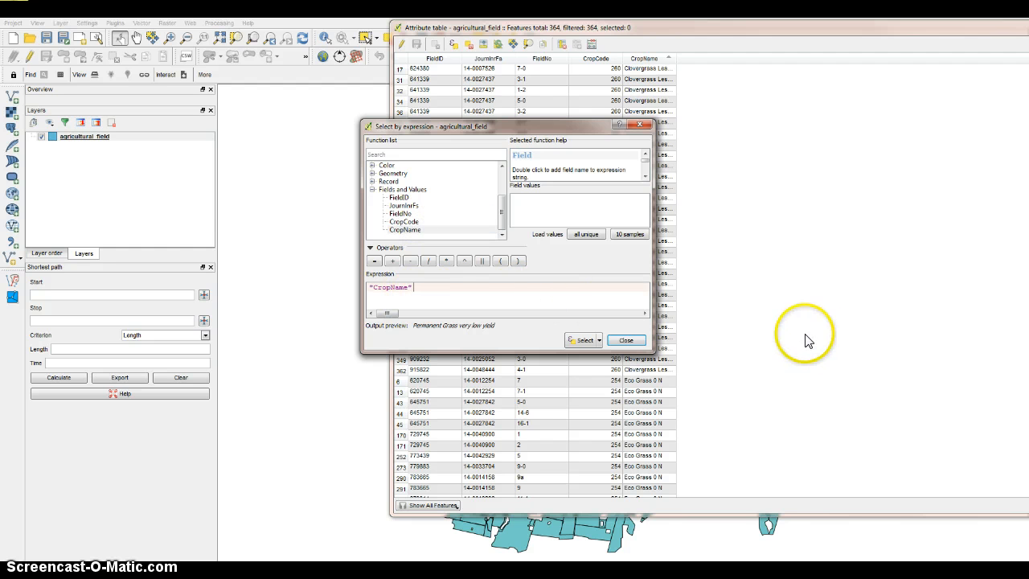
pyautogui.click(378, 262)
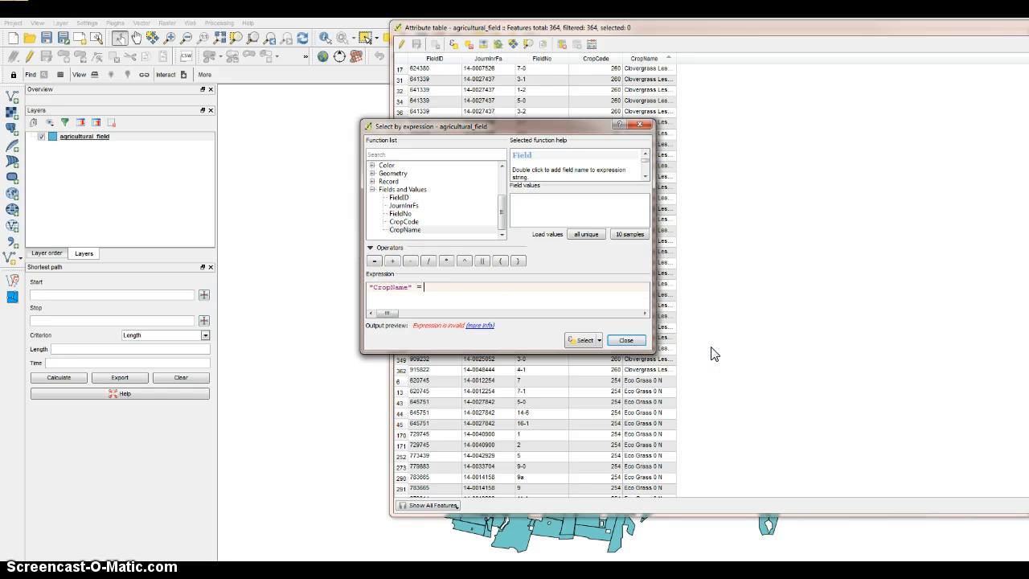
# Load sample CropName values, complete the expression as "CropName" = 'Eco Grass 0 N', and select the matching features.
pyautogui.click(630, 234)
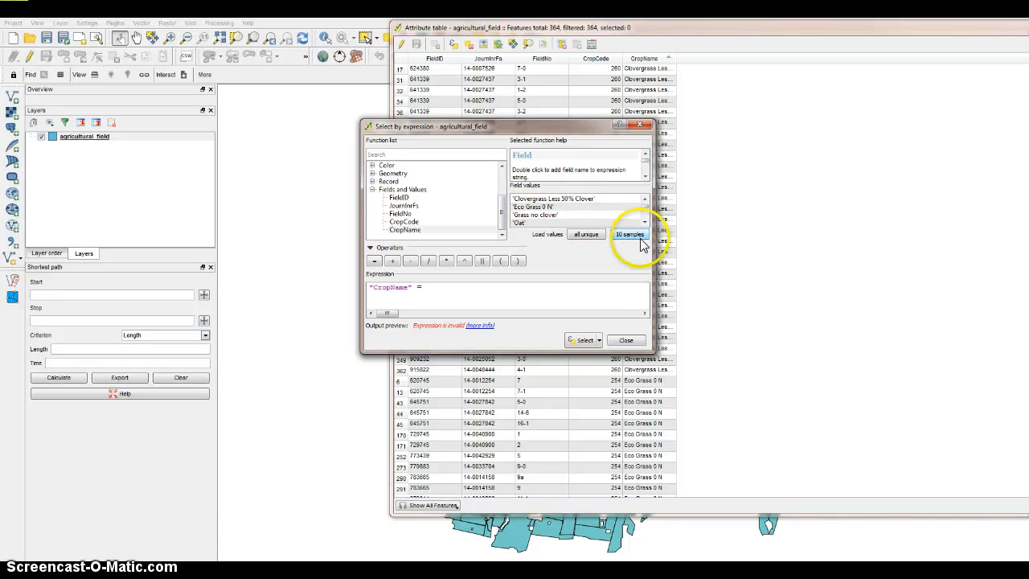
pyautogui.click(453, 283)
pyautogui.write("'")
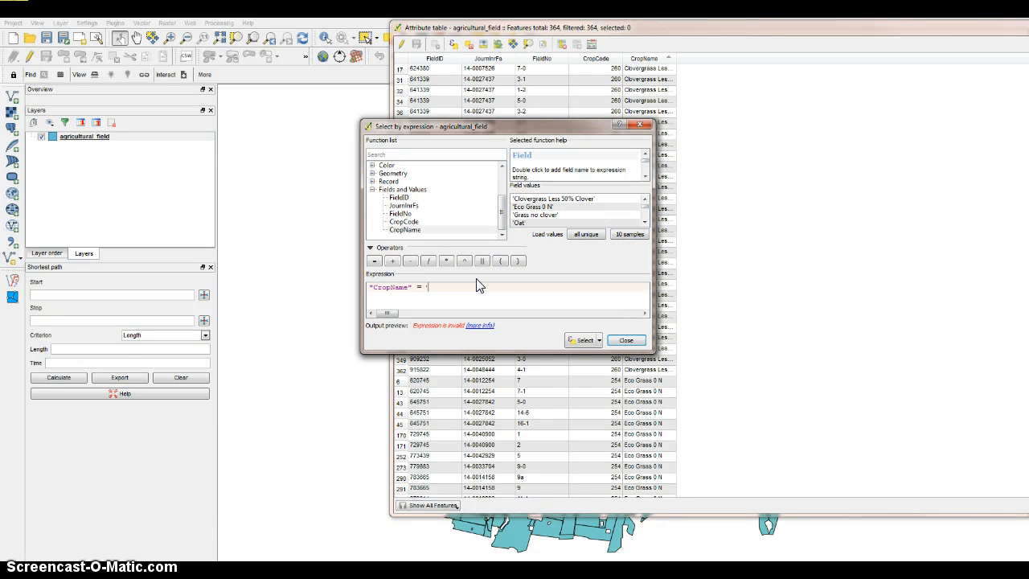
pyautogui.click(631, 235)
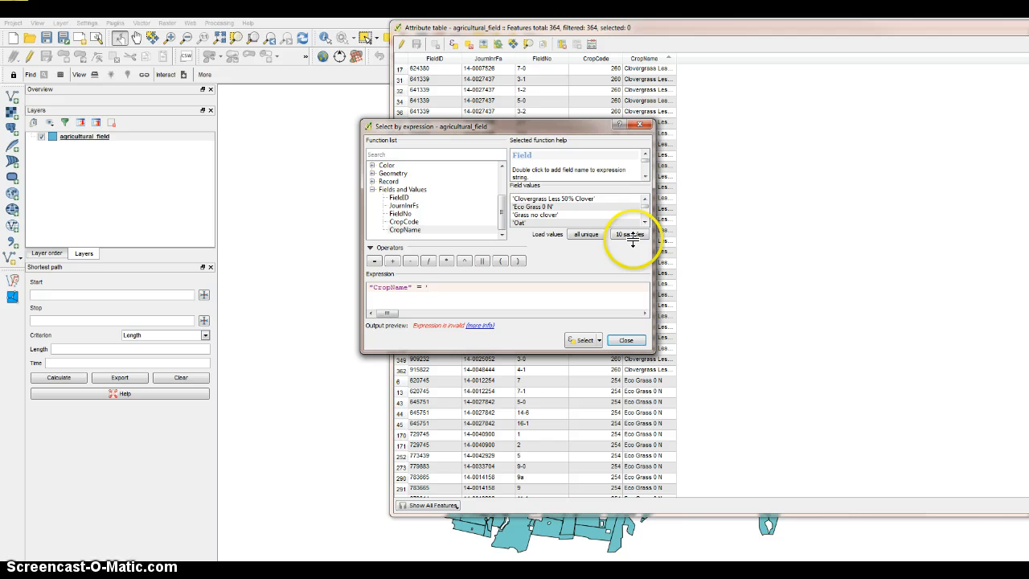
pyautogui.doubleClick(550, 207)
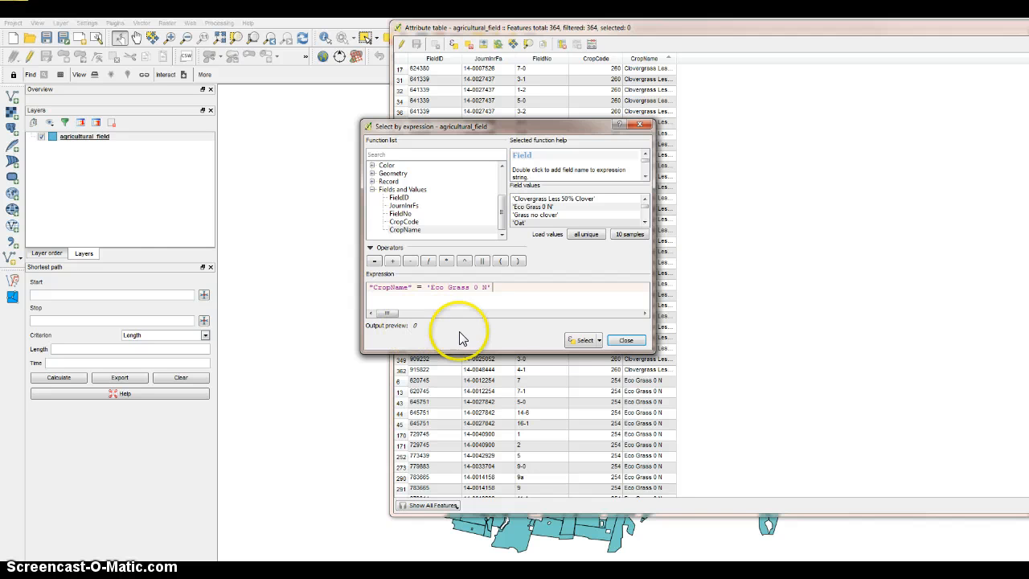
pyautogui.click(582, 341)
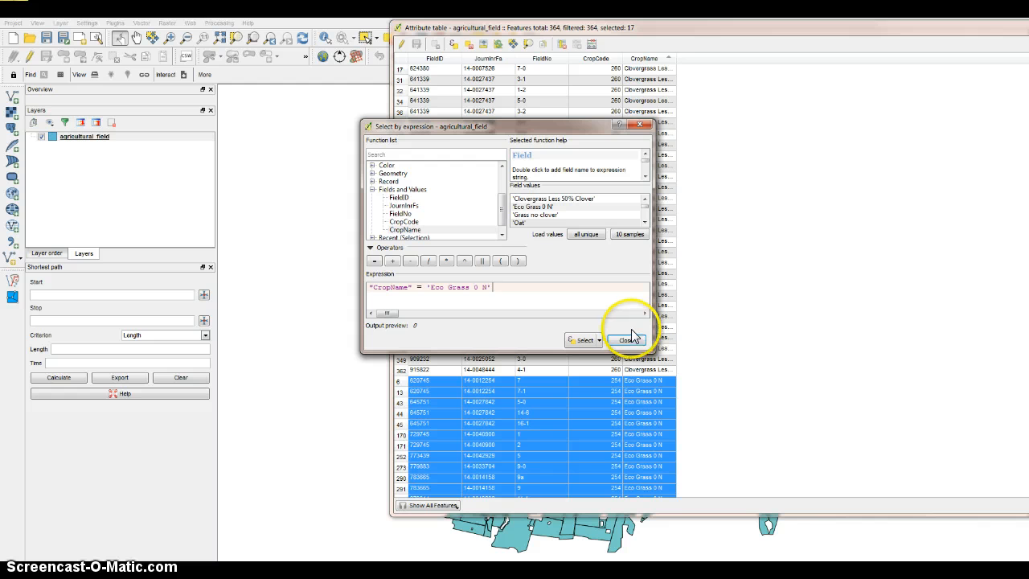
pyautogui.click(628, 339)
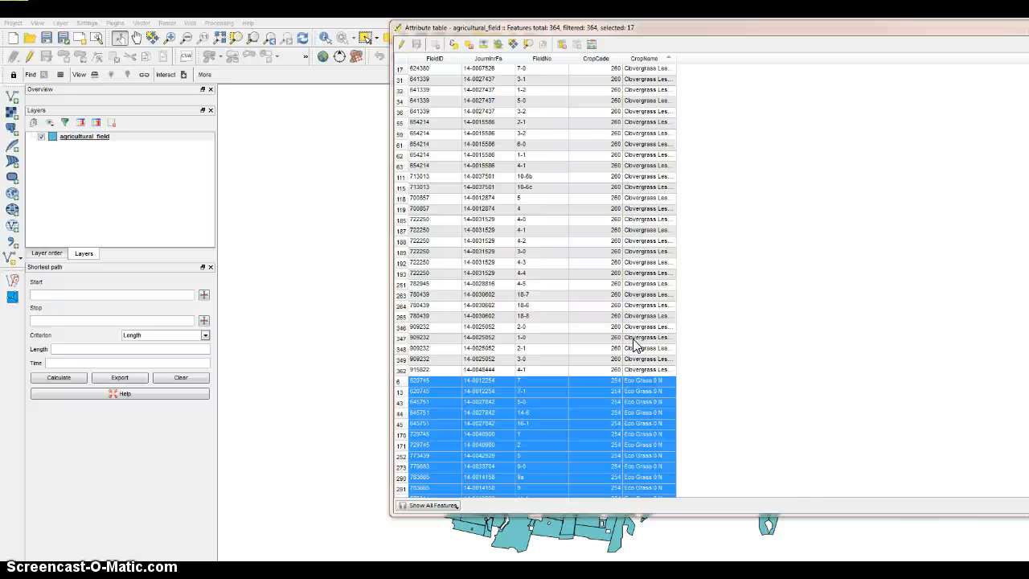
# Filter the attribute table to show only the selected Eco Grass 0 N features.
pyautogui.click(783, 505)
pyautogui.moveTo(514, 28); pyautogui.dragTo(484, 15)
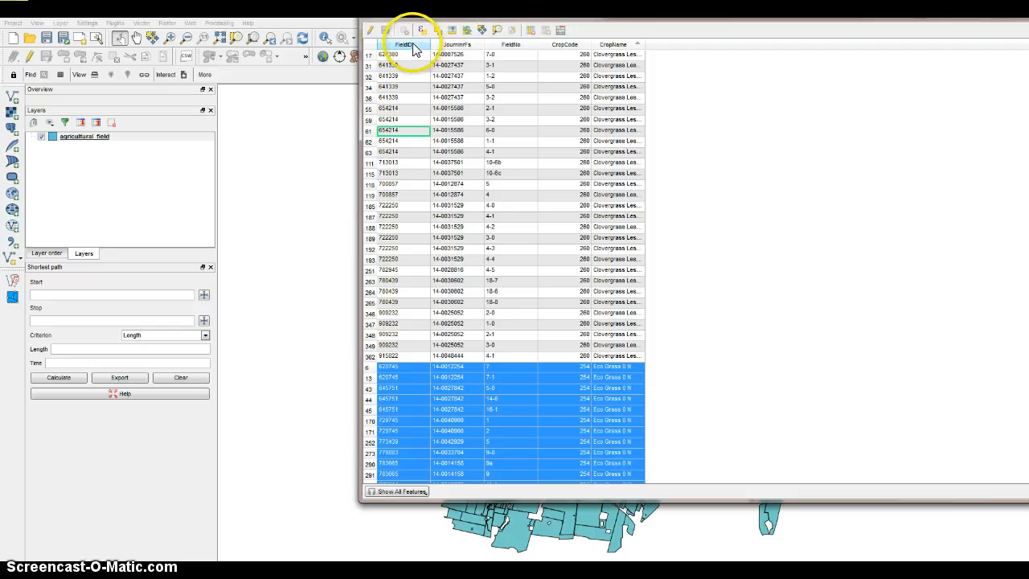
pyautogui.click(402, 491)
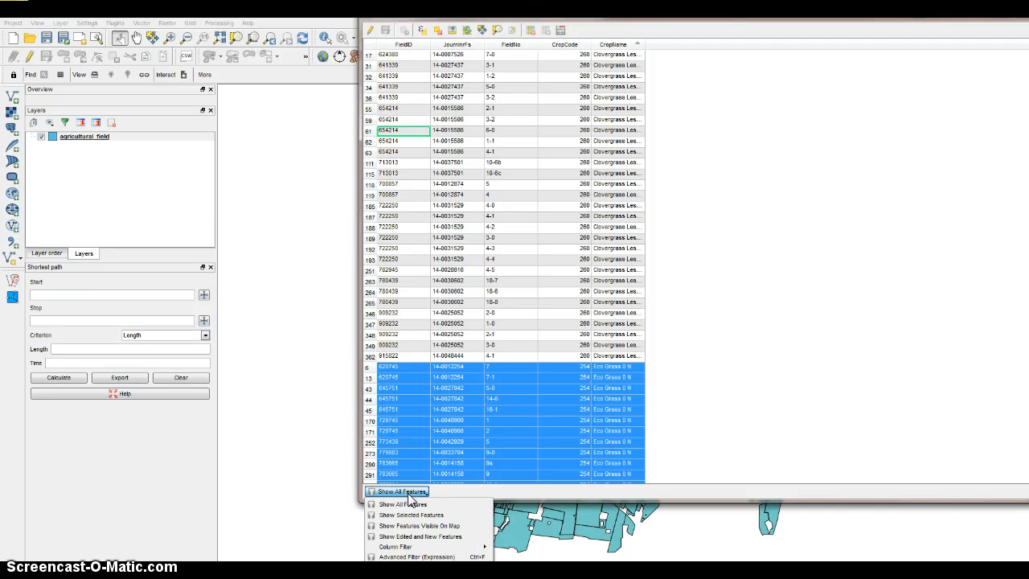
pyautogui.click(410, 514)
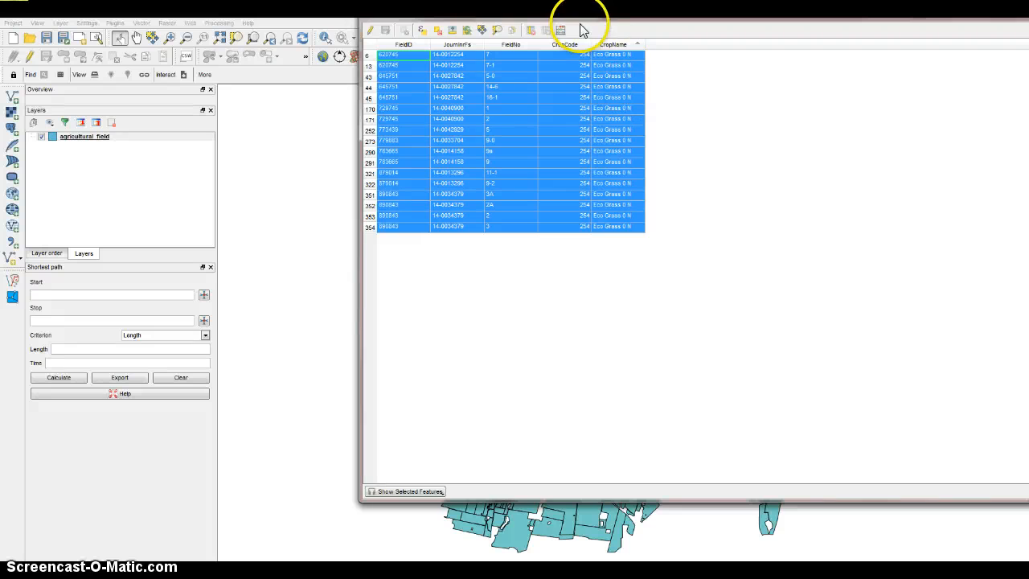
pyautogui.moveTo(582, 16); pyautogui.dragTo(611, 40)
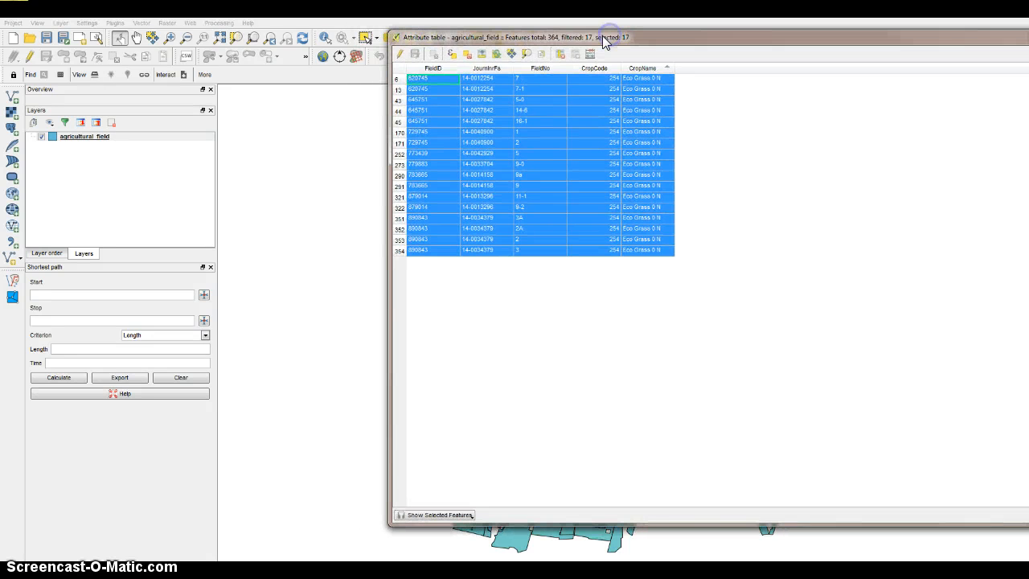
# Enable editing on agricultural_field and delete the selected Eco Grass 0 N features.
pyautogui.click(400, 54)
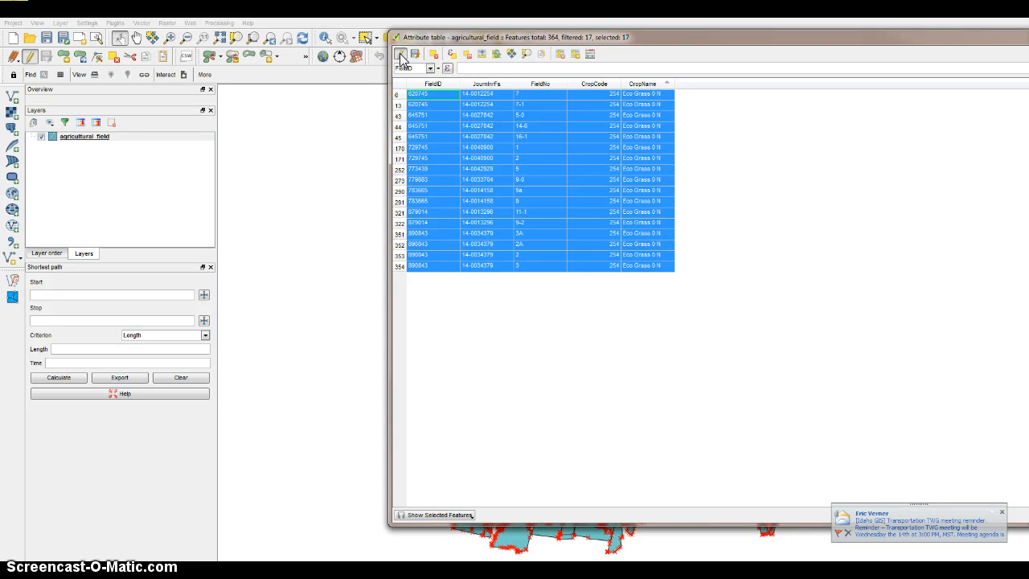
pyautogui.click(1002, 512)
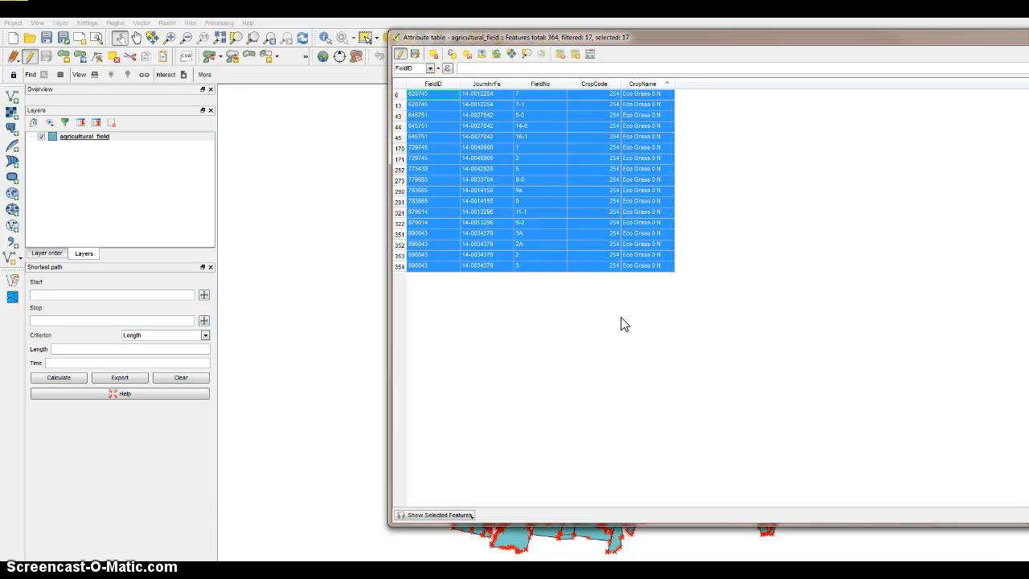
pyautogui.press('Delete')
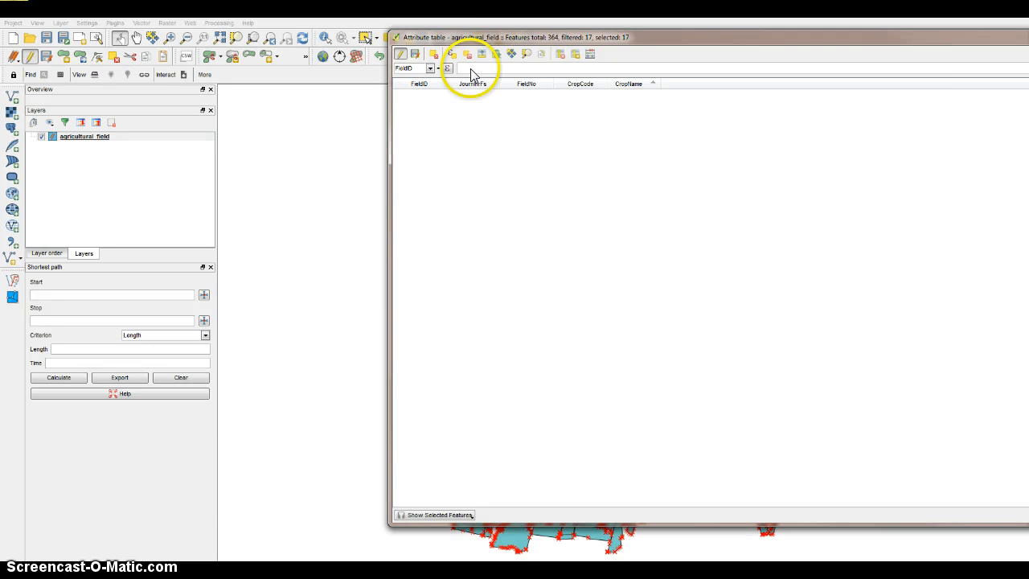
pyautogui.moveTo(473, 44); pyautogui.dragTo(427, 38)
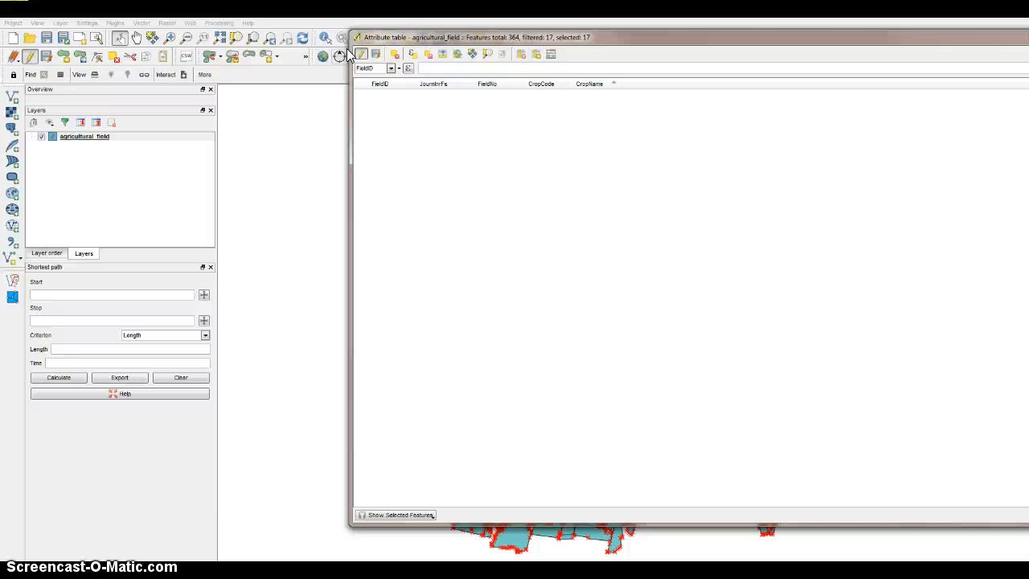
pyautogui.moveTo(424, 37); pyautogui.dragTo(349, 30)
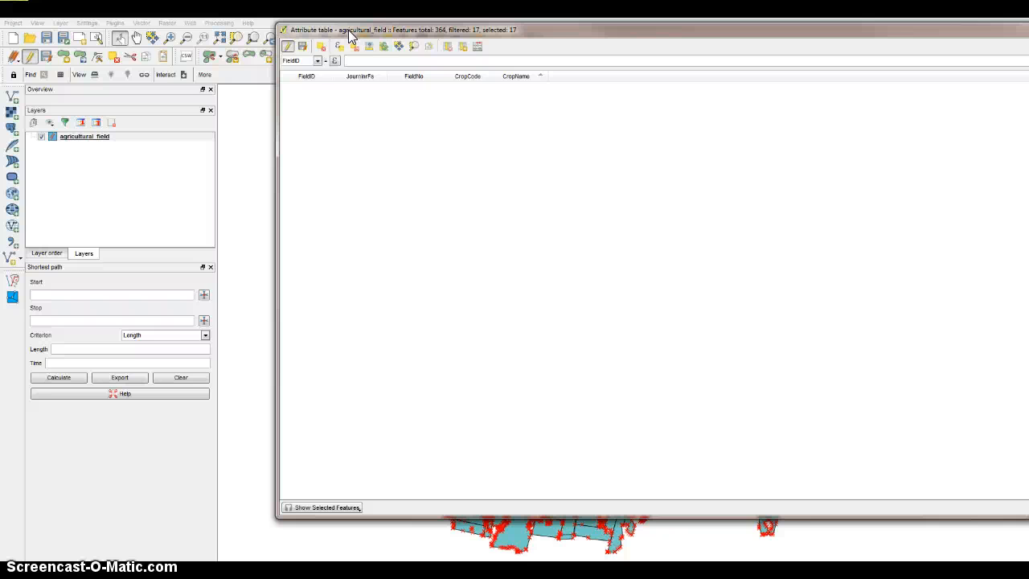
# Stop editing agricultural_field, discard the deletion, and show all features in the attribute table.
pyautogui.click(288, 46)
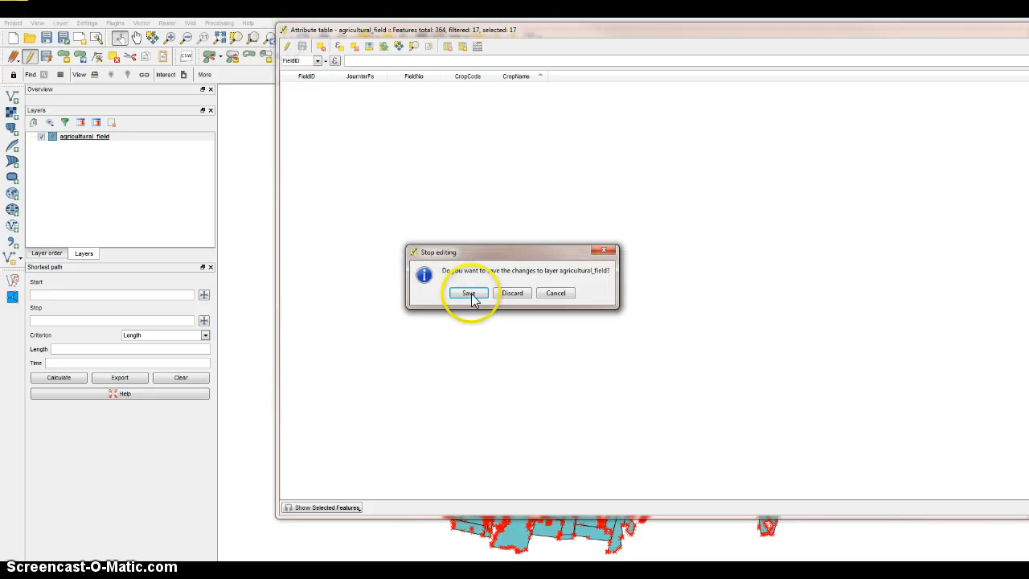
pyautogui.click(519, 294)
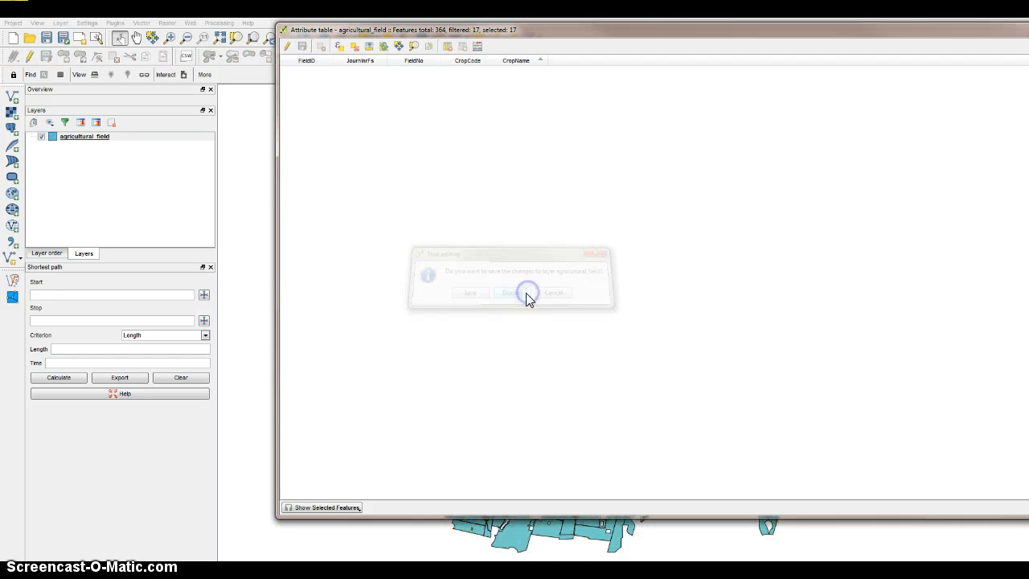
pyautogui.click(315, 508)
pyautogui.click(312, 442)
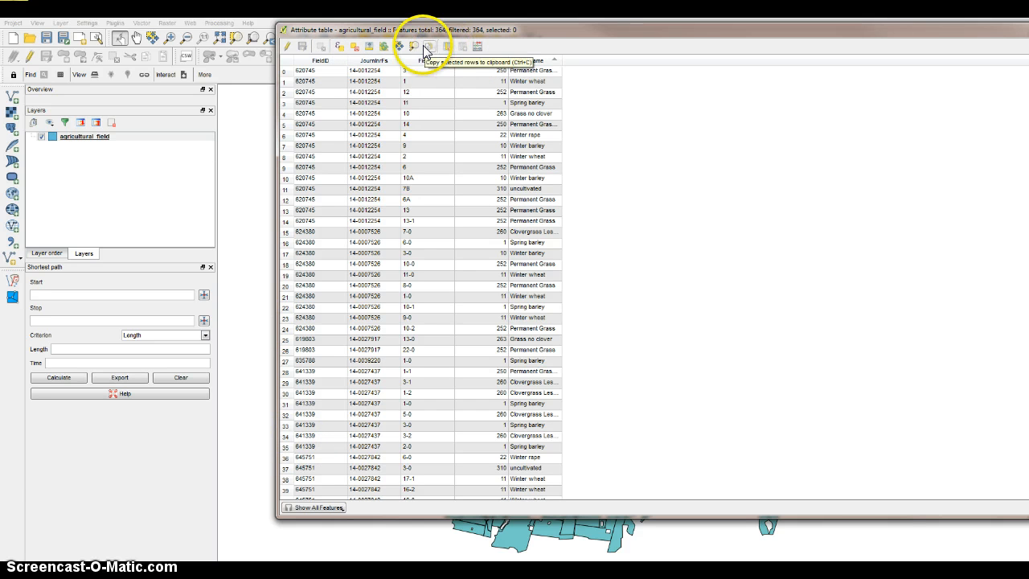
# Set up a new field named Area_ha in the field calculator as a decimal number with precision 2.
pyautogui.click(476, 45)
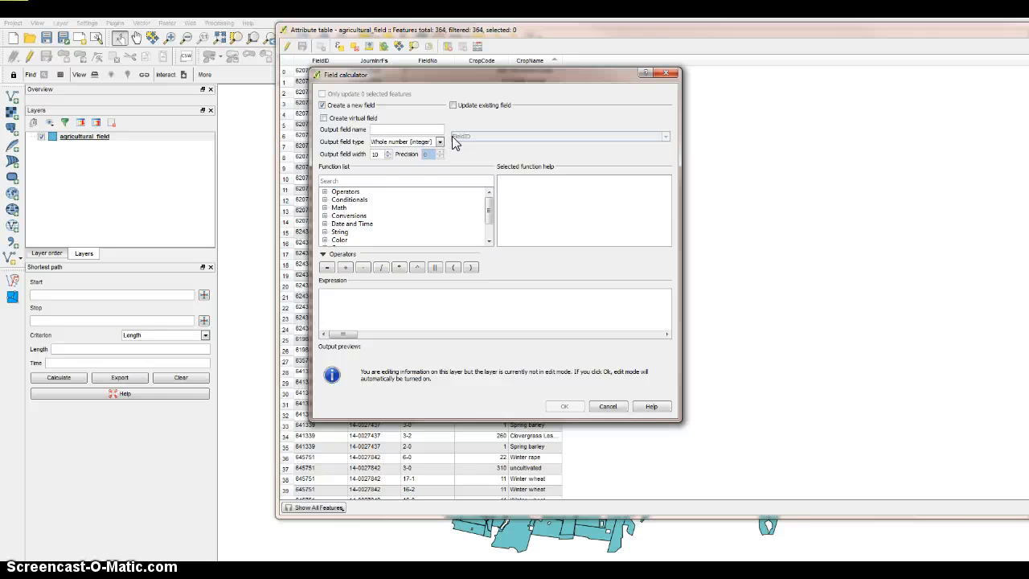
pyautogui.write('Area-da')
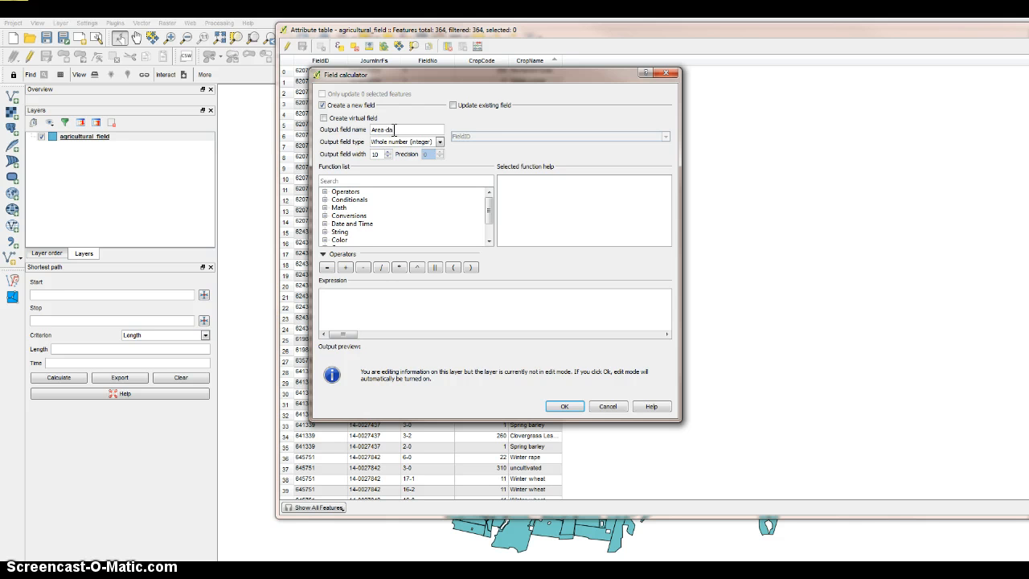
pyautogui.click(408, 142)
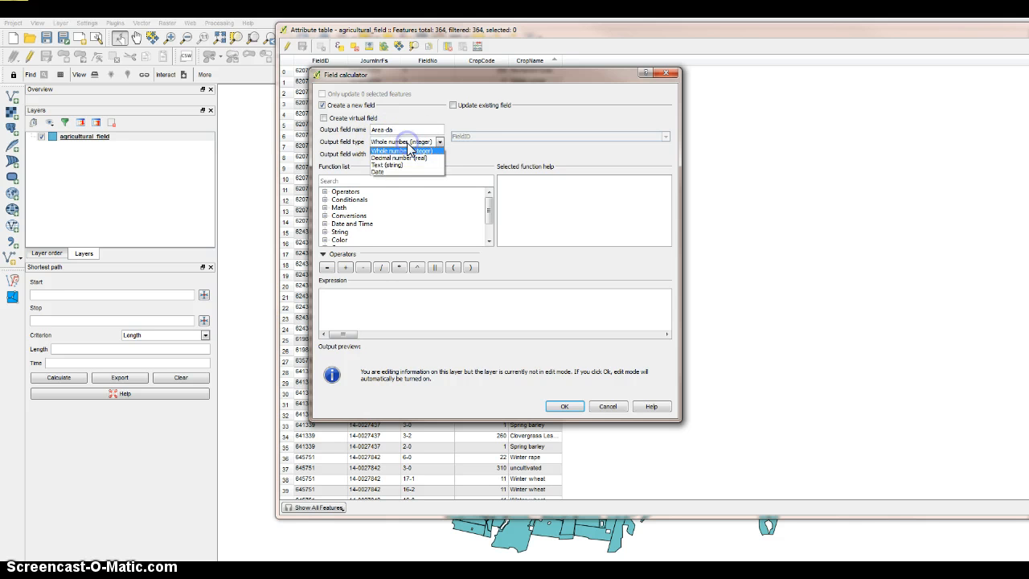
pyautogui.click(404, 131)
pyautogui.press('BackSpace')
pyautogui.press('BackSpace')
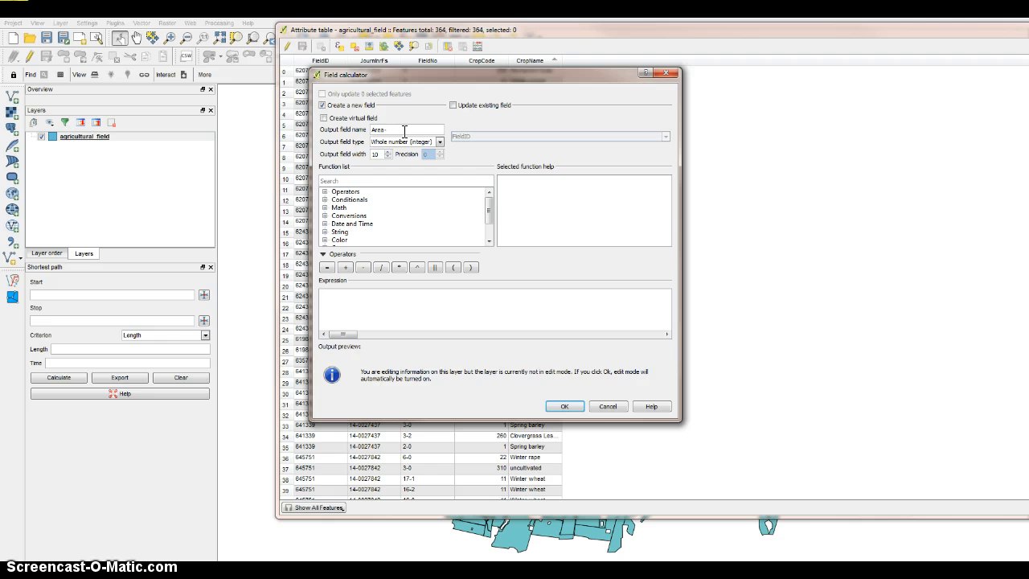
pyautogui.write('ha')
pyautogui.click(410, 142)
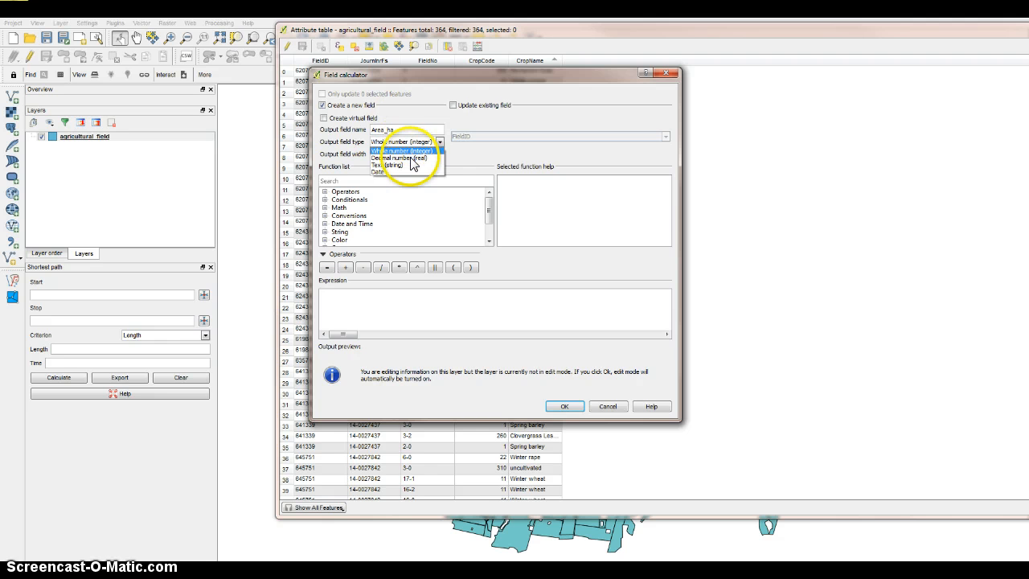
pyautogui.click(411, 159)
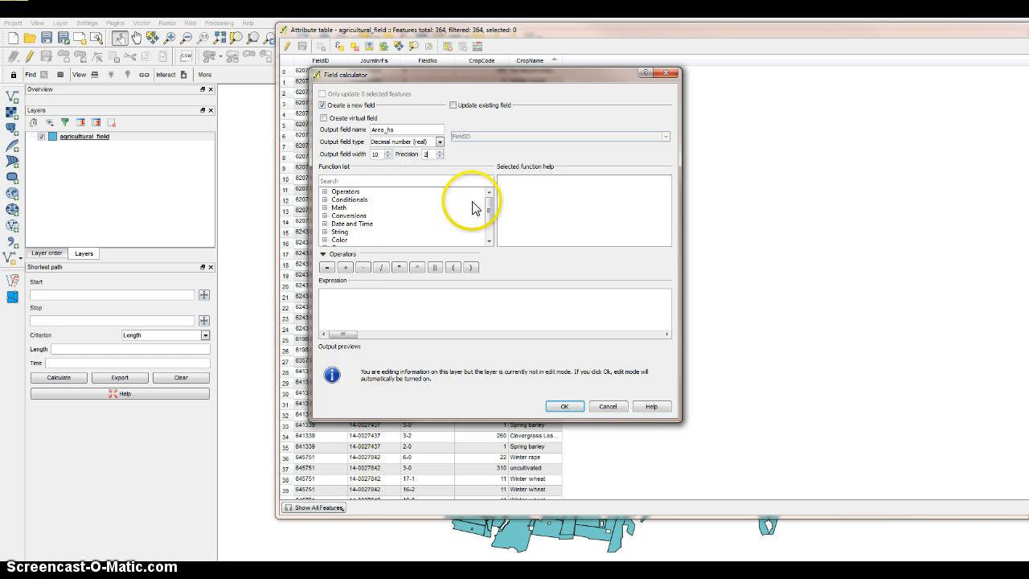
# Enter the geometry expression $area / 10000 and calculate the new field for all features.
pyautogui.moveTo(489, 208); pyautogui.dragTo(489, 215)
pyautogui.doubleClick(348, 231)
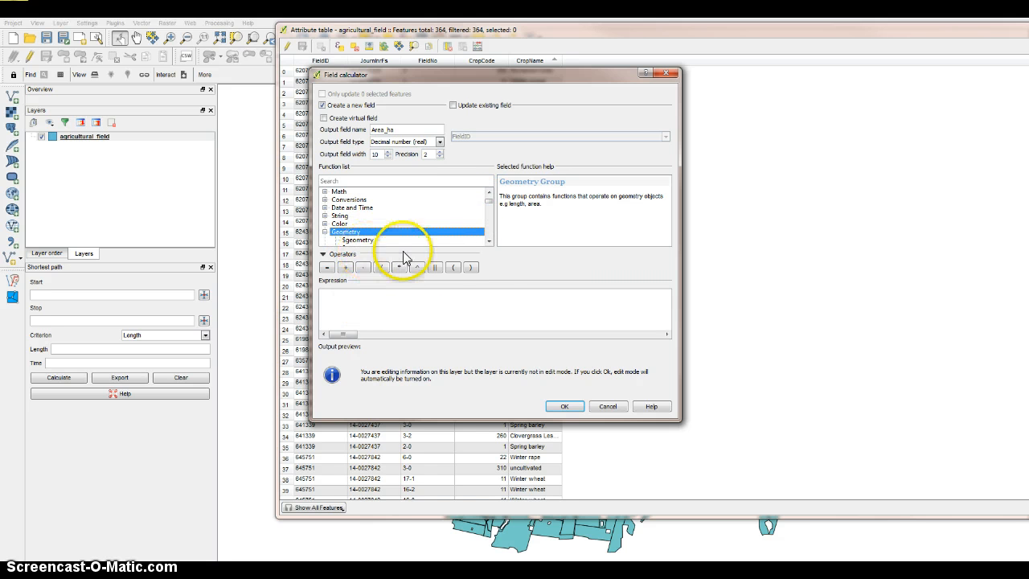
pyautogui.click(489, 239)
pyautogui.click(489, 240)
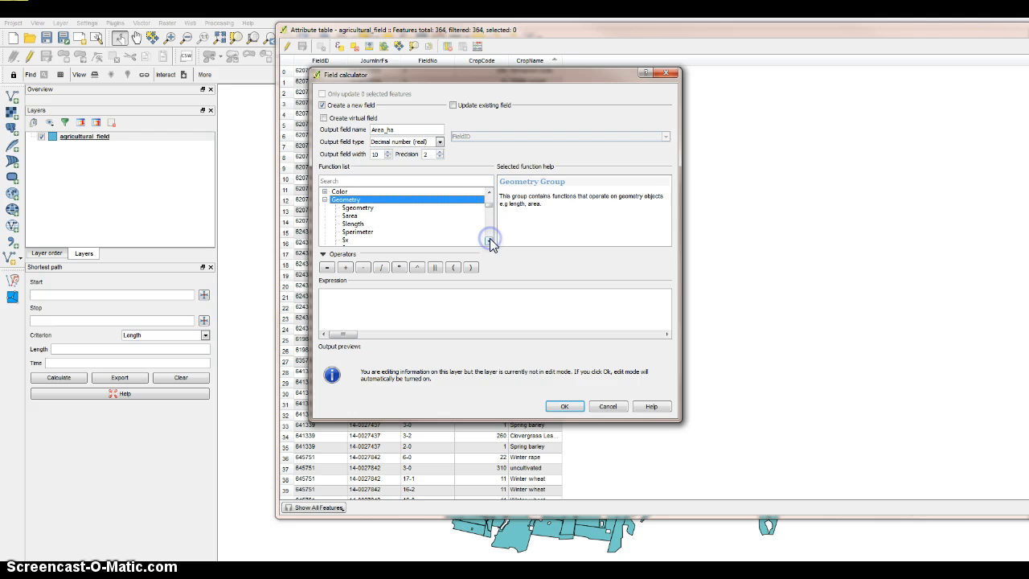
pyautogui.doubleClick(349, 215)
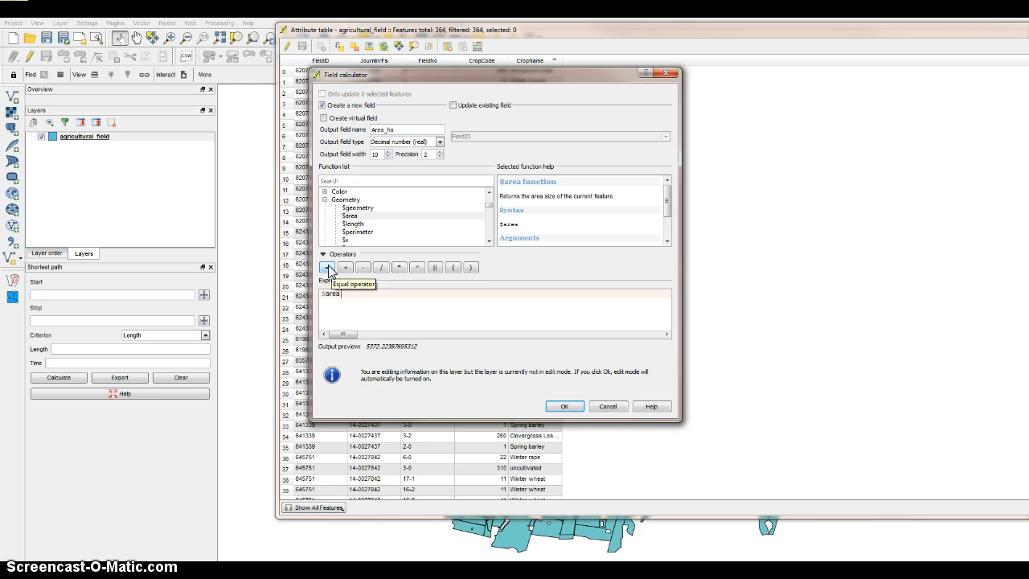
pyautogui.write('/')
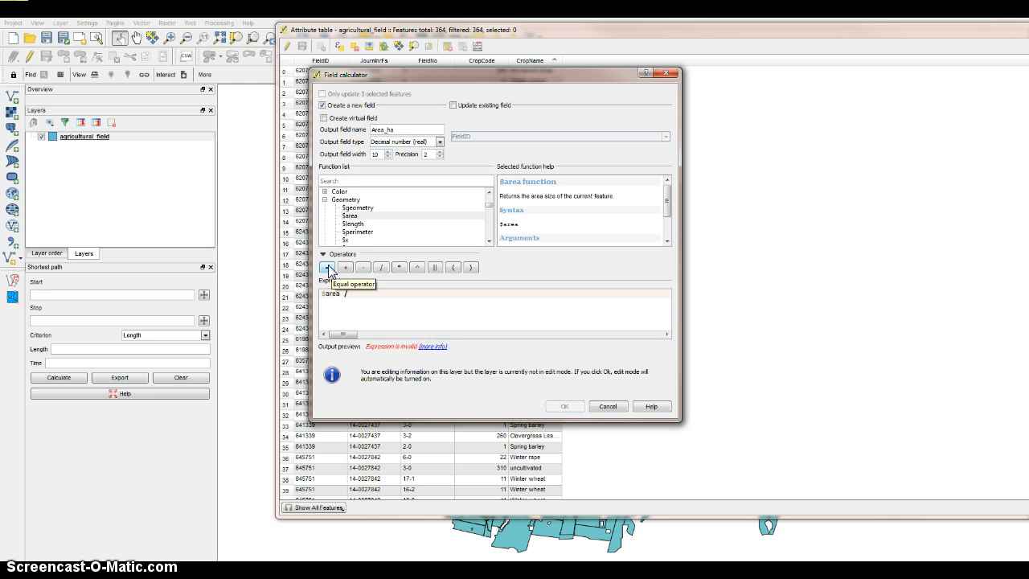
pyautogui.press('BackSpace')
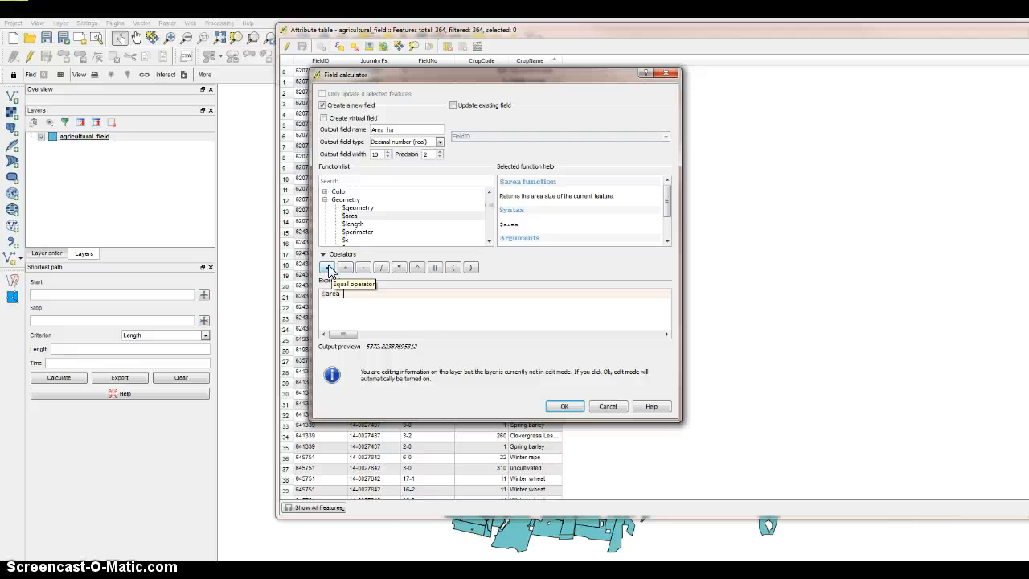
pyautogui.write('10000')
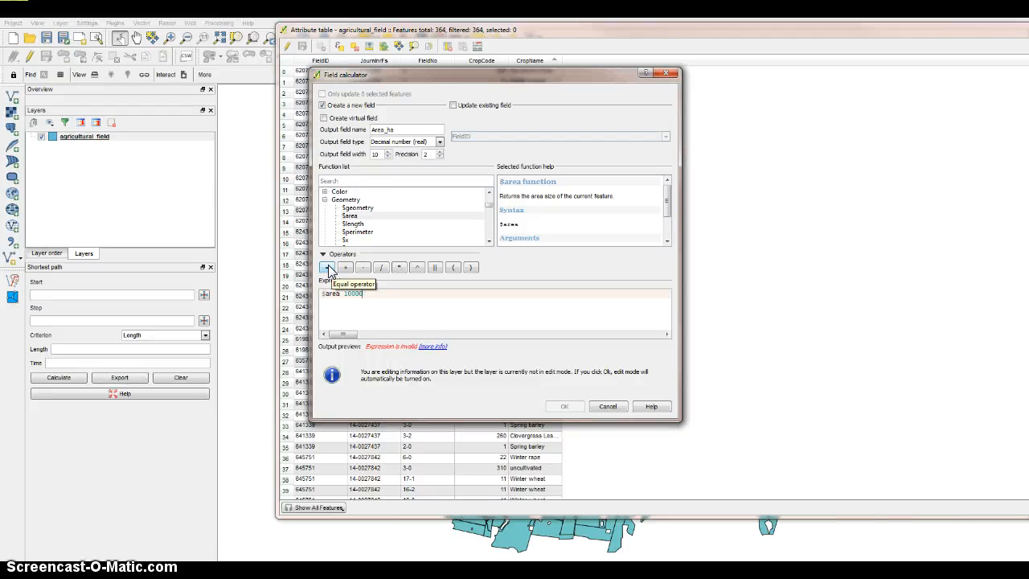
pyautogui.click(343, 293)
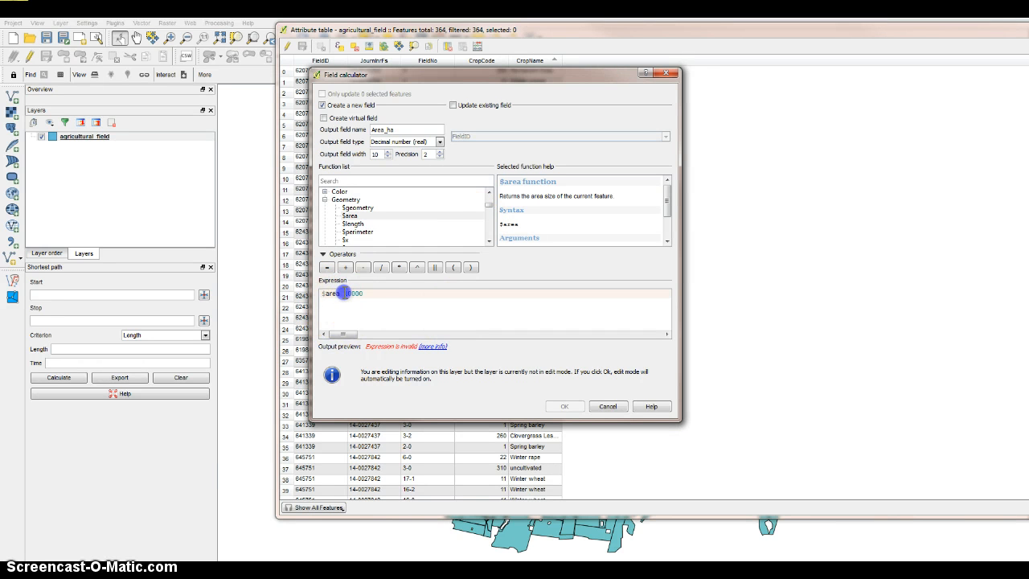
pyautogui.write('/')
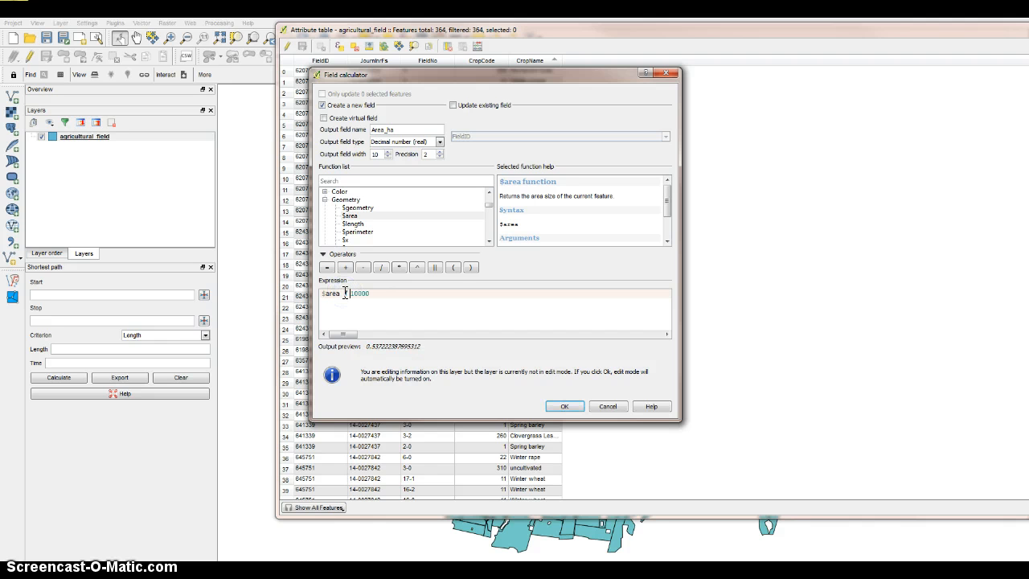
pyautogui.click(557, 404)
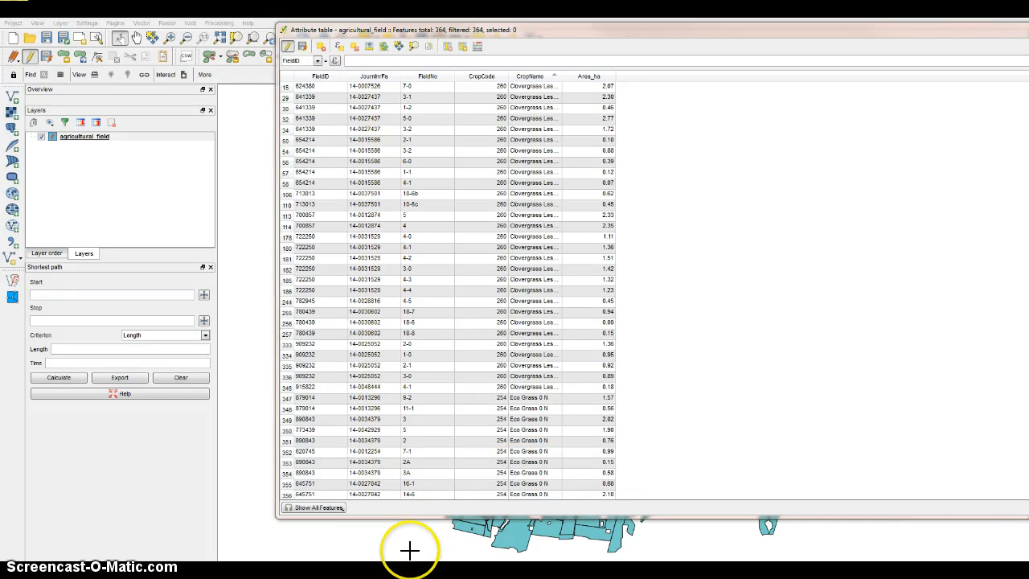
# Move the attribute table over the map and begin a select-by-expression query with "CropName" =.
pyautogui.hotkey('alt', 'F4')
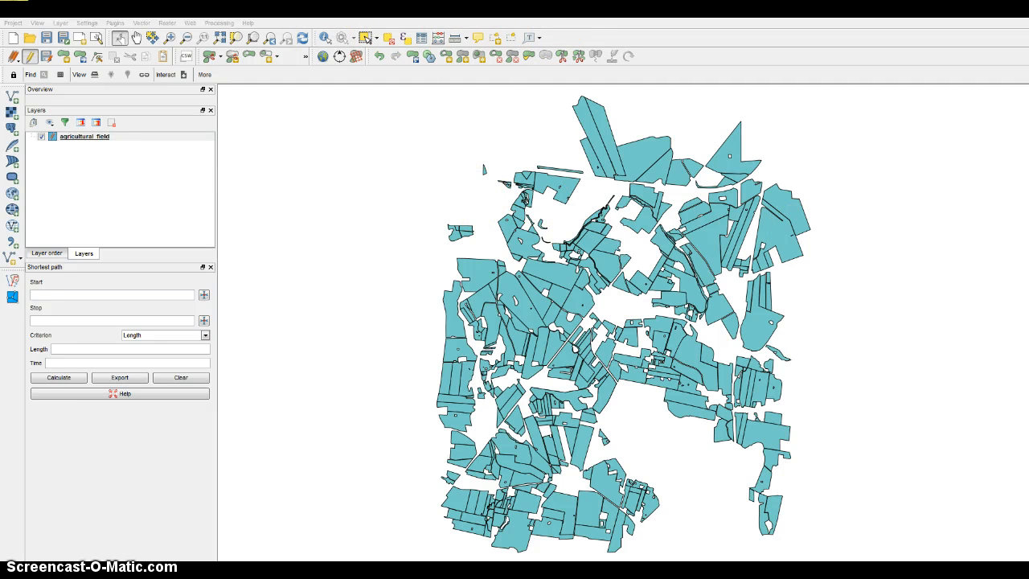
pyautogui.moveTo(1028, 233); pyautogui.dragTo(178, 62)
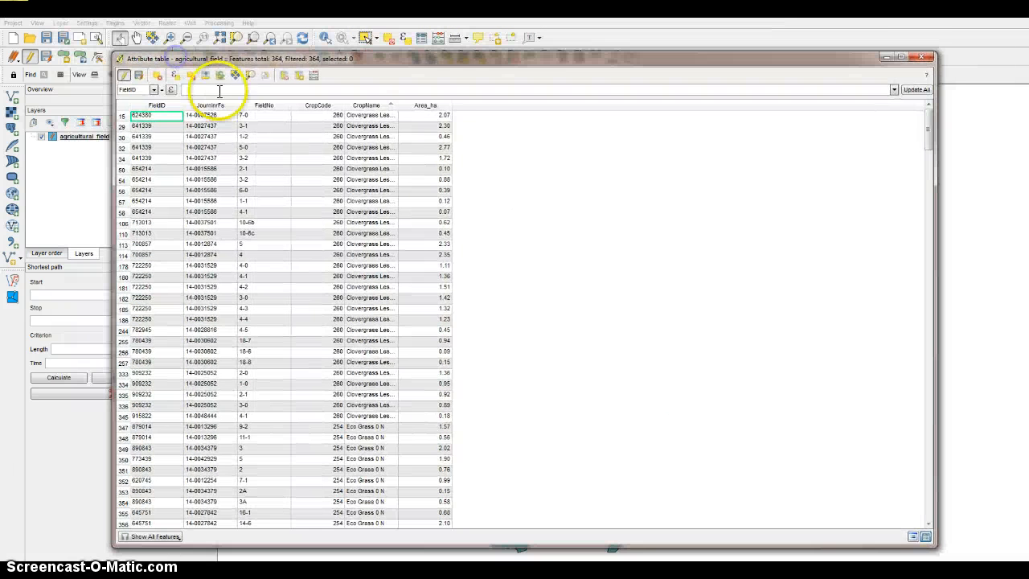
pyautogui.click(173, 77)
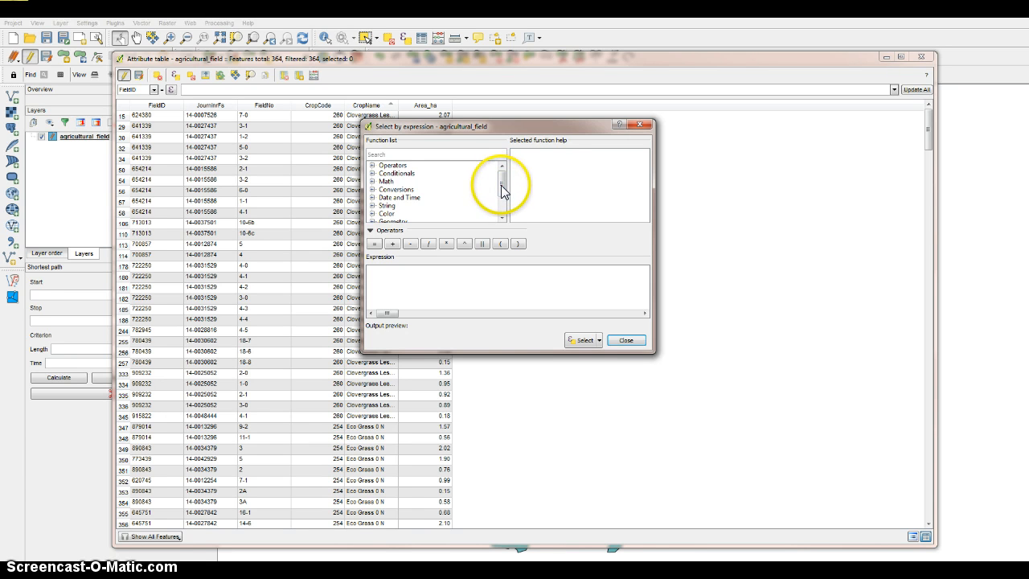
pyautogui.moveTo(501, 193)
pyautogui.mouseDown()
pyautogui.moveTo(498, 211)
pyautogui.moveTo(499, 202)
pyautogui.mouseUp()
pyautogui.doubleClick(389, 206)
pyautogui.click(404, 205)
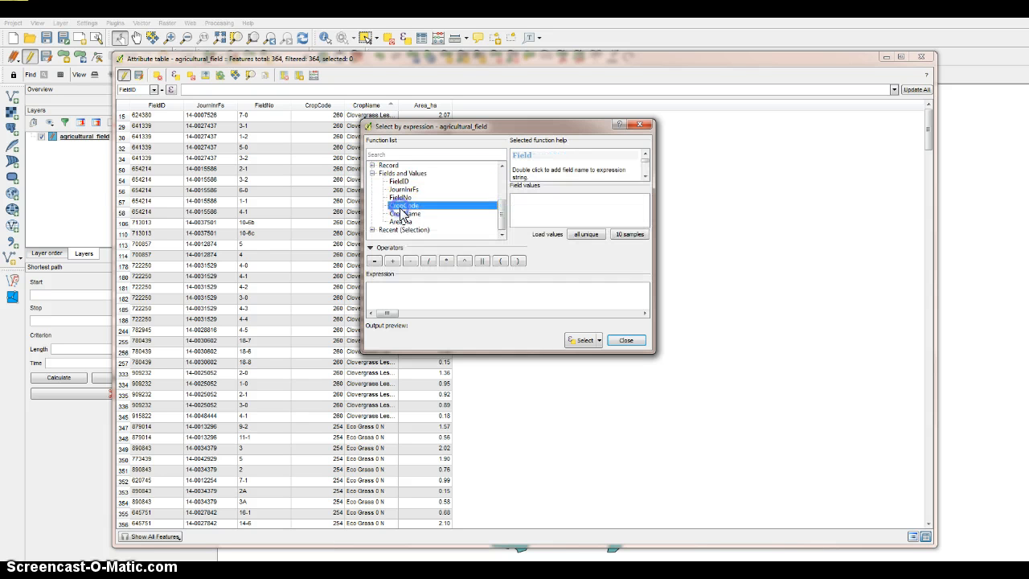
pyautogui.doubleClick(404, 214)
pyautogui.click(446, 261)
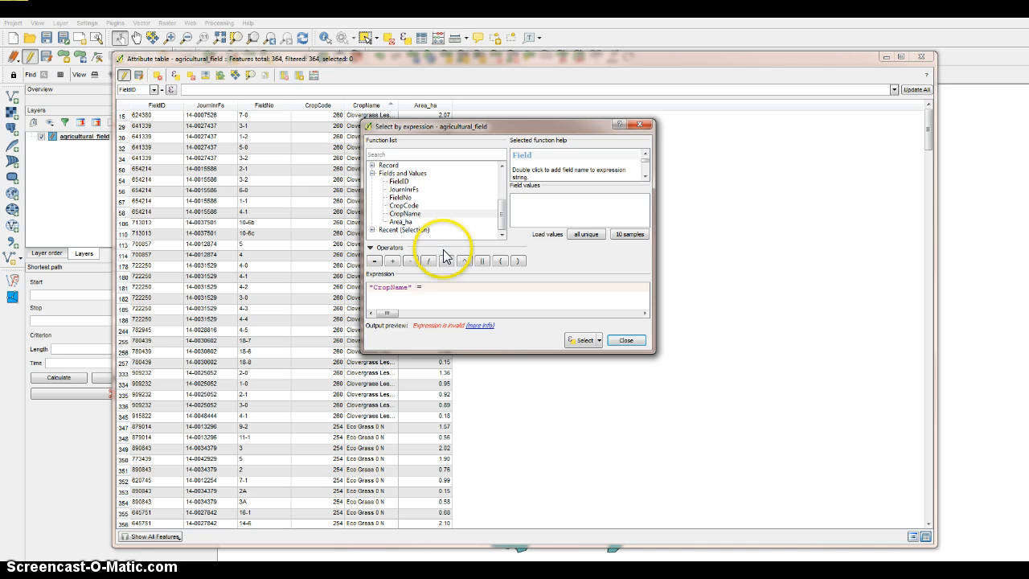
# Load the sample and all unique values of CropName and look through them for the grass crop names.
pyautogui.click(629, 234)
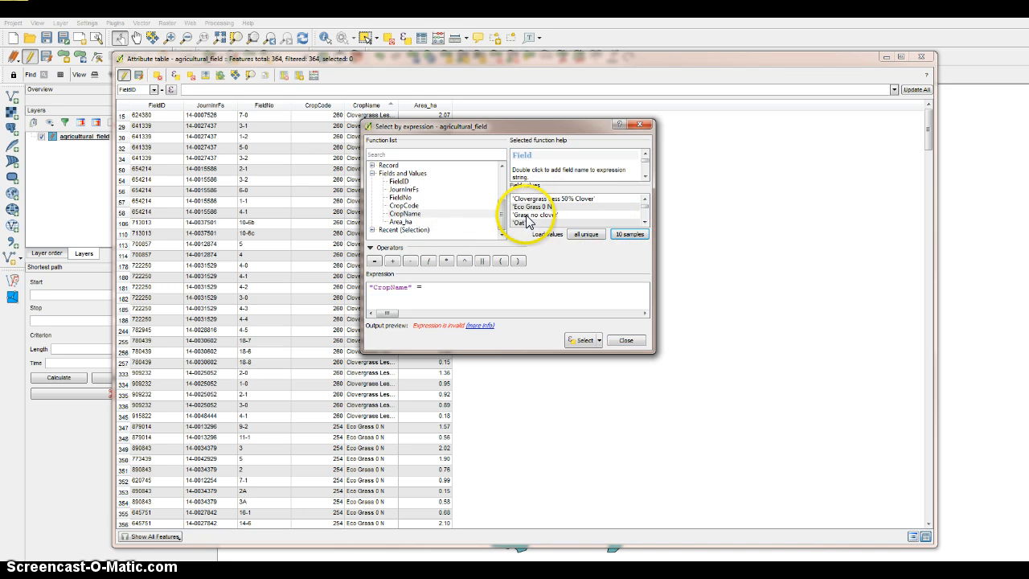
pyautogui.click(528, 216)
pyautogui.click(644, 223)
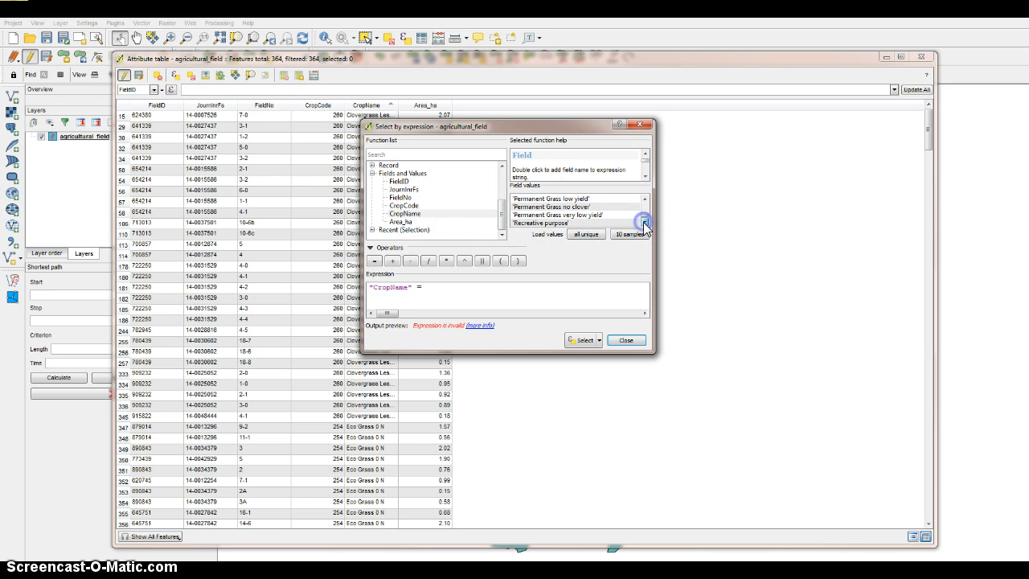
pyautogui.click(585, 234)
pyautogui.click(646, 215)
pyautogui.moveTo(646, 214); pyautogui.dragTo(645, 201)
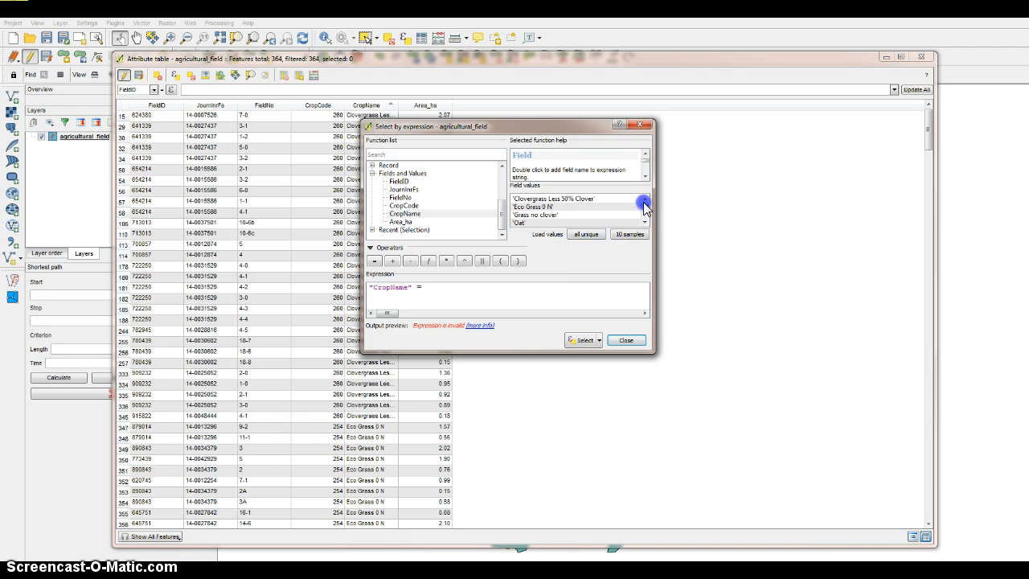
pyautogui.click(645, 223)
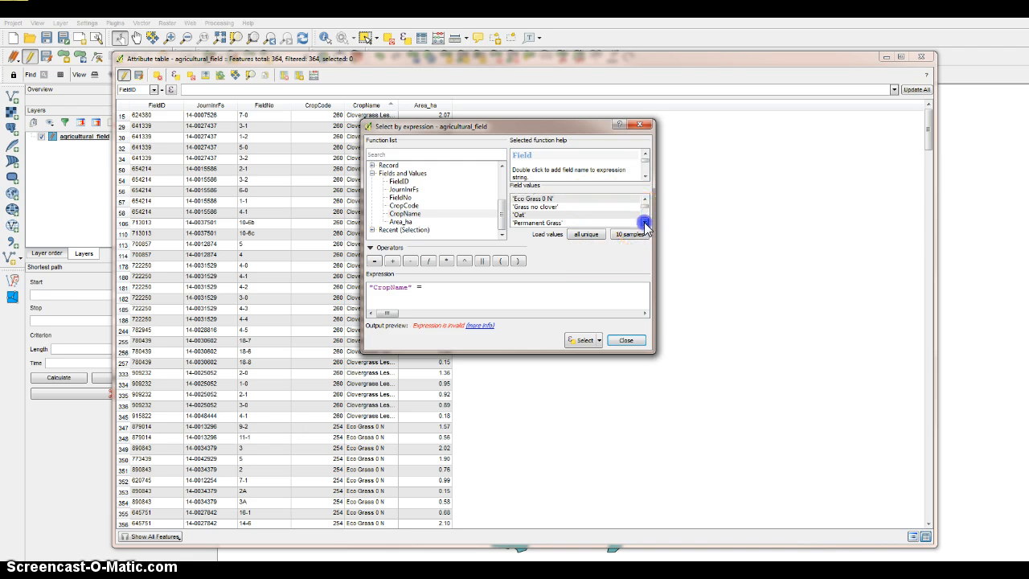
pyautogui.click(645, 223)
pyautogui.click(645, 223)
pyautogui.click(645, 222)
pyautogui.click(644, 223)
pyautogui.click(644, 222)
pyautogui.click(645, 222)
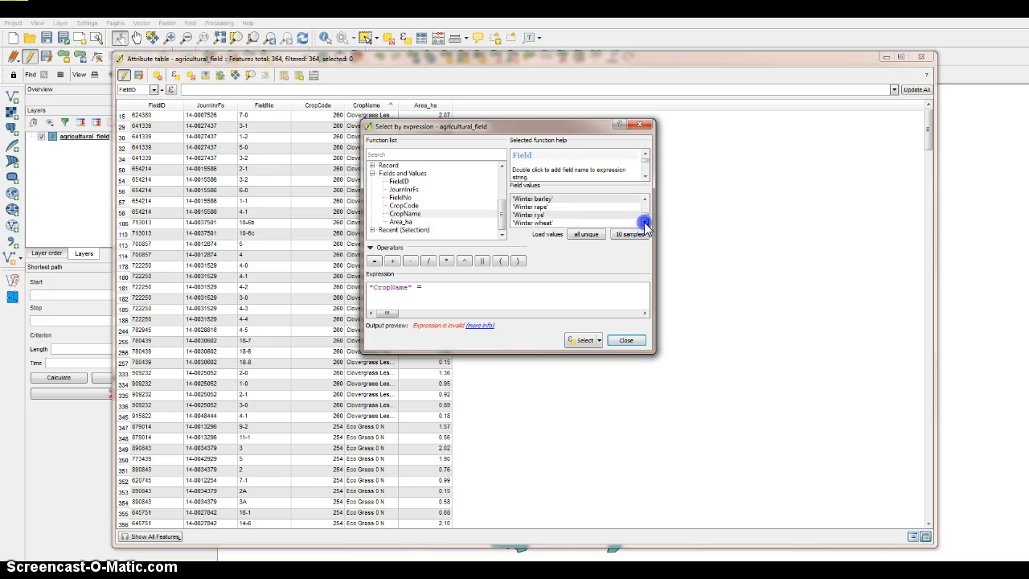
pyautogui.click(645, 223)
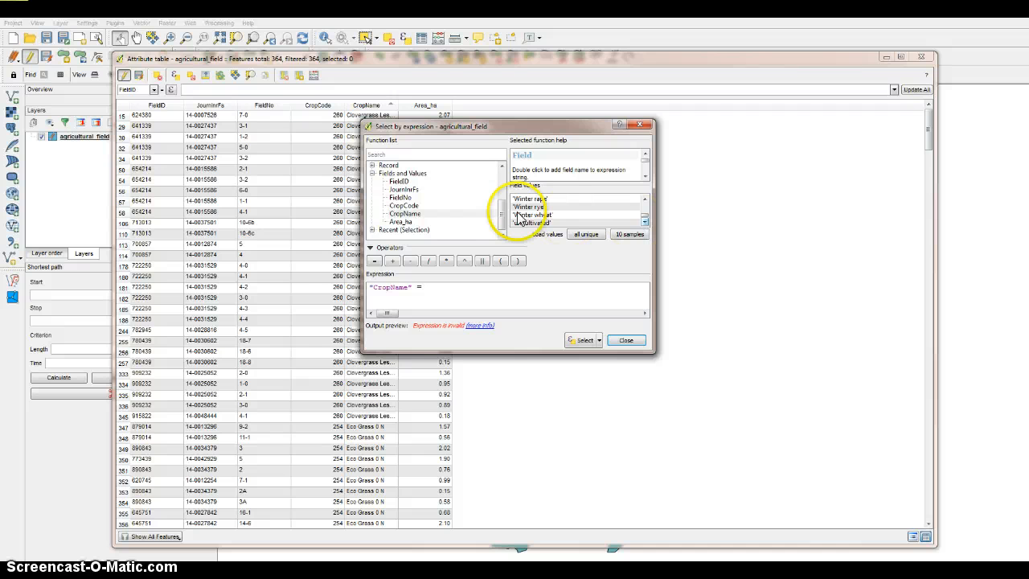
# Add the value 'Grass' and replace the equals operator so the expression reads "CropName" LIKE 'Grass'.
pyautogui.click(441, 290)
pyautogui.write("'")
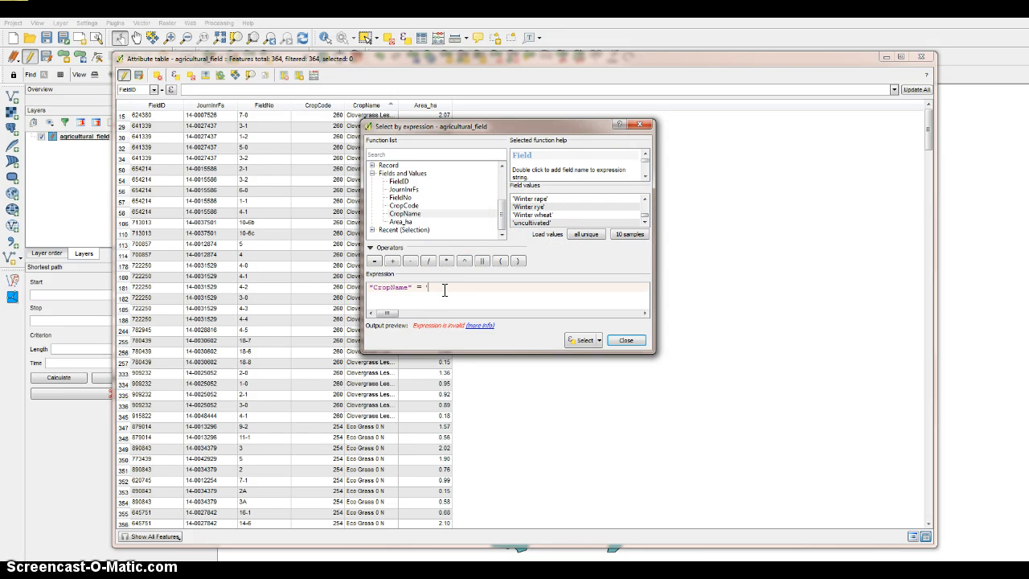
pyautogui.write("Grass'")
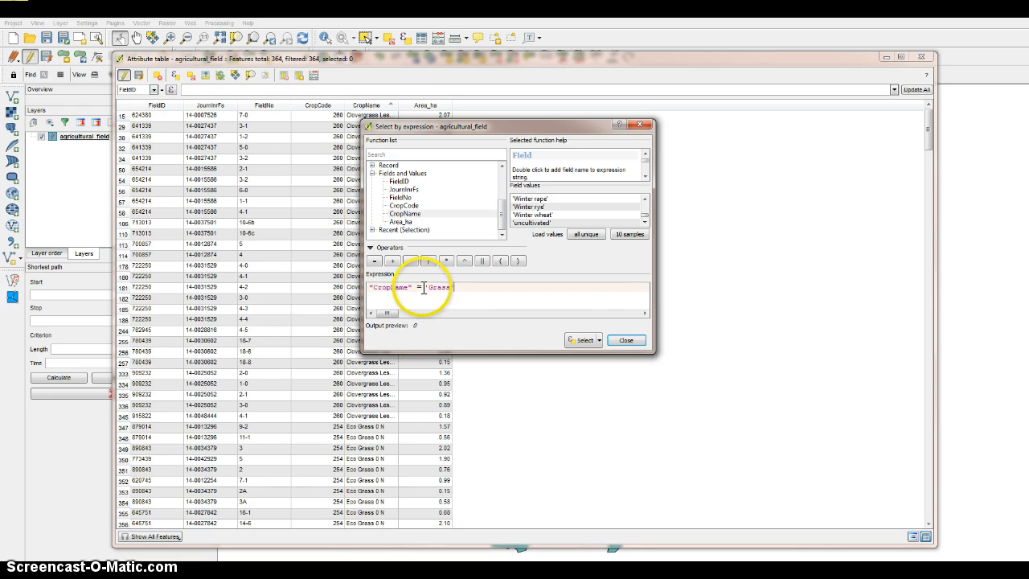
pyautogui.press('BackSpace')
pyautogui.press('BackSpace')
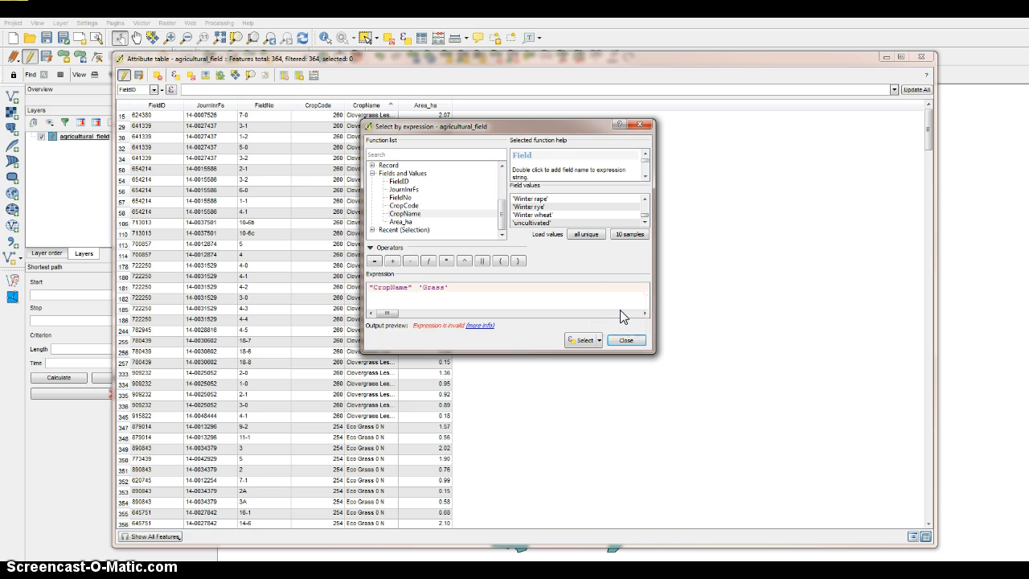
pyautogui.write('LIKE')
pyautogui.click(505, 298)
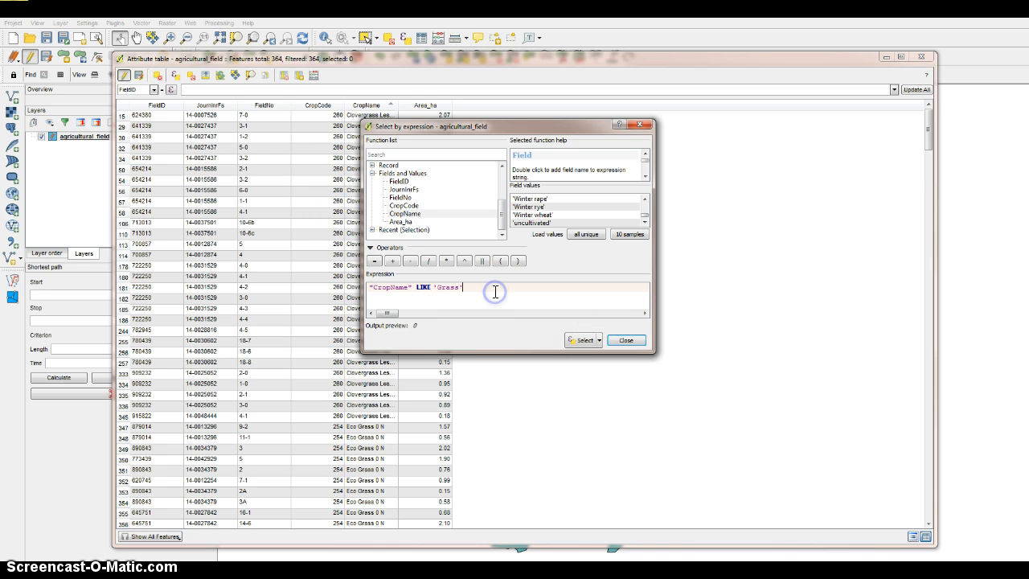
# Enclose Grass in wildcards to form "CropName" LIKE '%Grass%', and move the expression dialog clear of the table columns.
pyautogui.click(440, 287)
pyautogui.write('%')
pyautogui.click(451, 317)
pyautogui.moveTo(534, 117); pyautogui.dragTo(687, 113)
# Extend the selection expression with or "CropName" LIKE '%grass%' to cover the lowercase spelling.
pyautogui.click(666, 285)
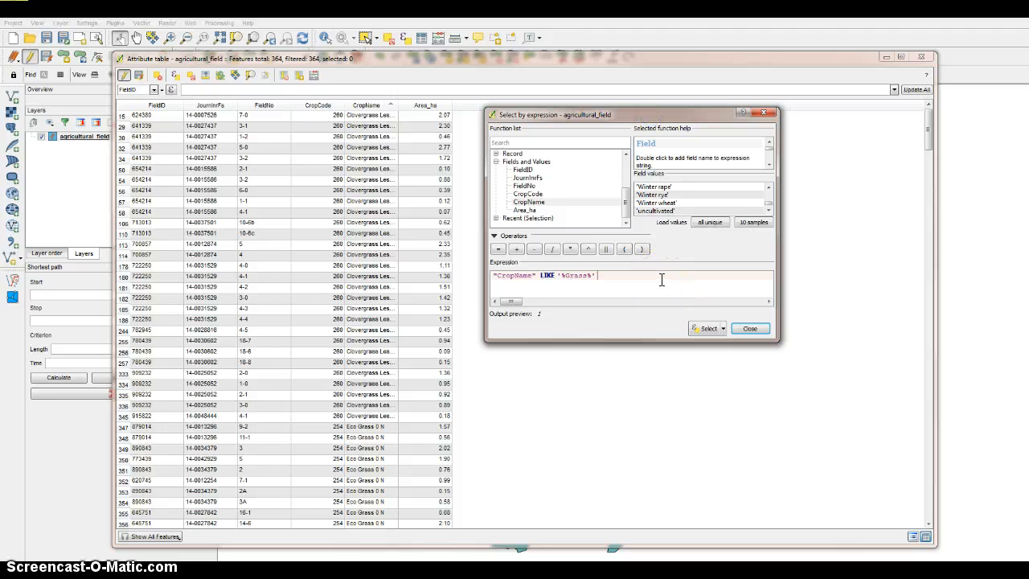
pyautogui.write('or')
pyautogui.doubleClick(540, 205)
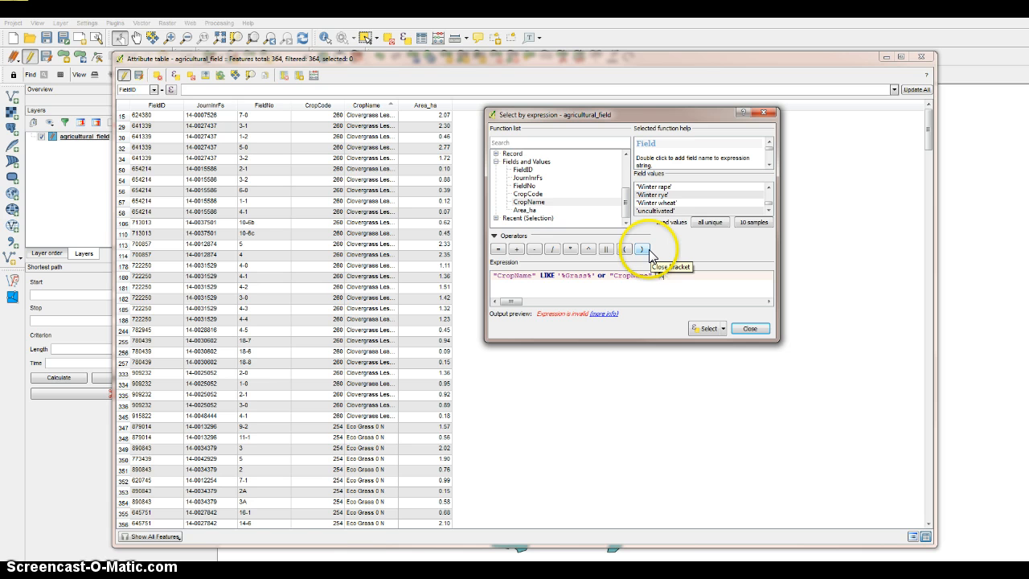
pyautogui.write('LIKE')
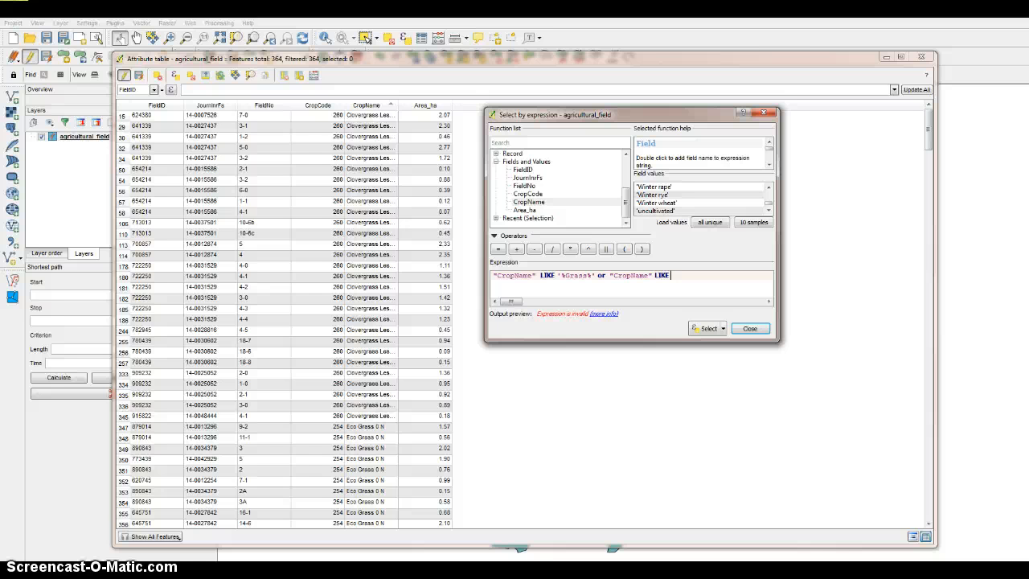
pyautogui.click(672, 277)
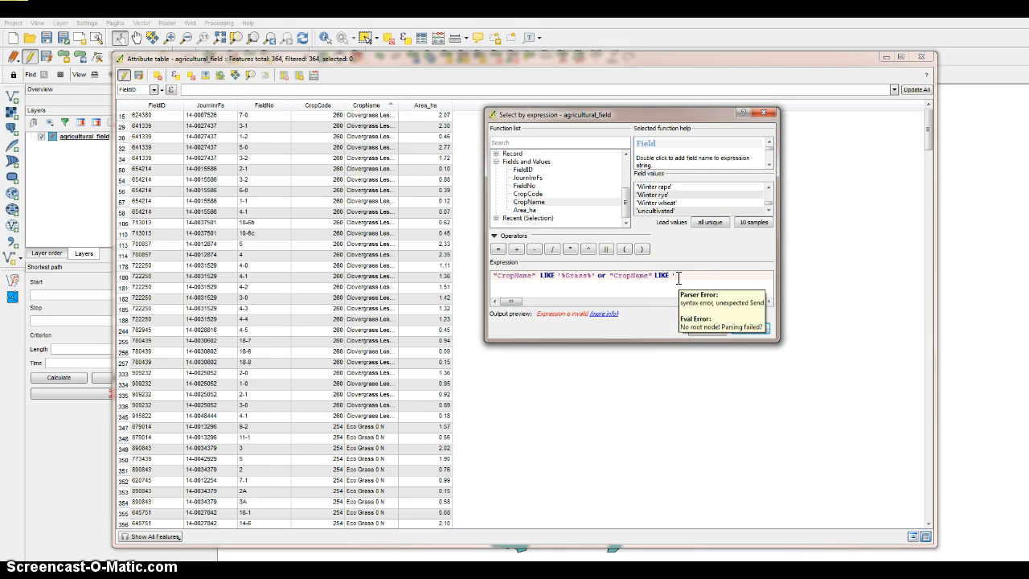
pyautogui.write("'%Grass%'")
# Select the fields that match the expression for Grass or grass in CropName.
pyautogui.click(712, 219)
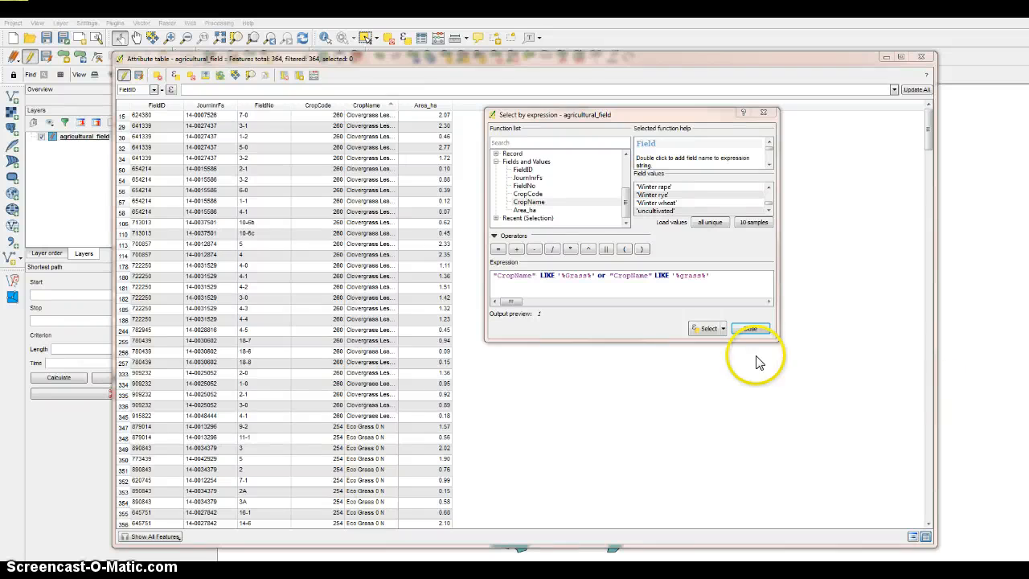
pyautogui.click(697, 328)
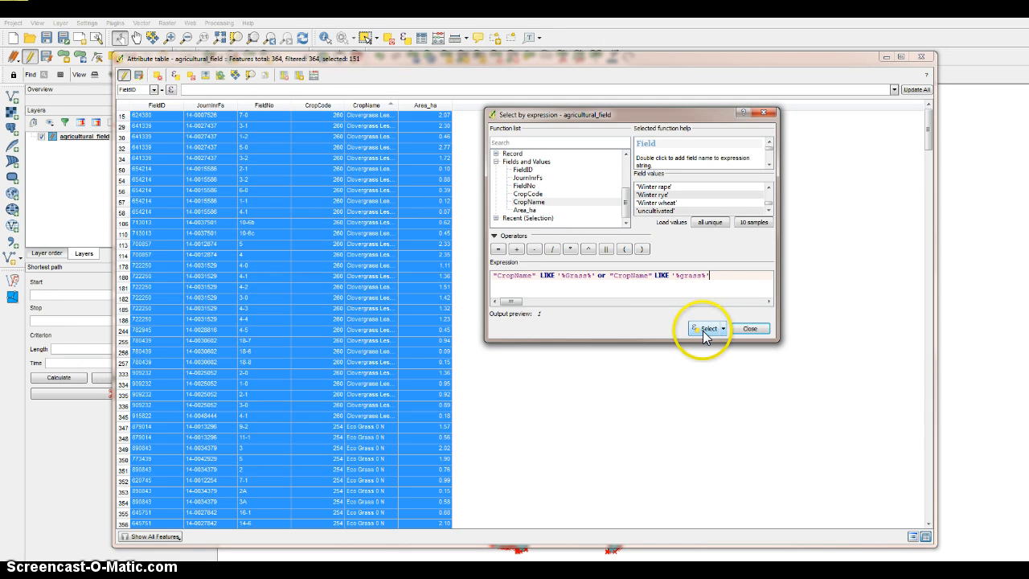
pyautogui.click(705, 329)
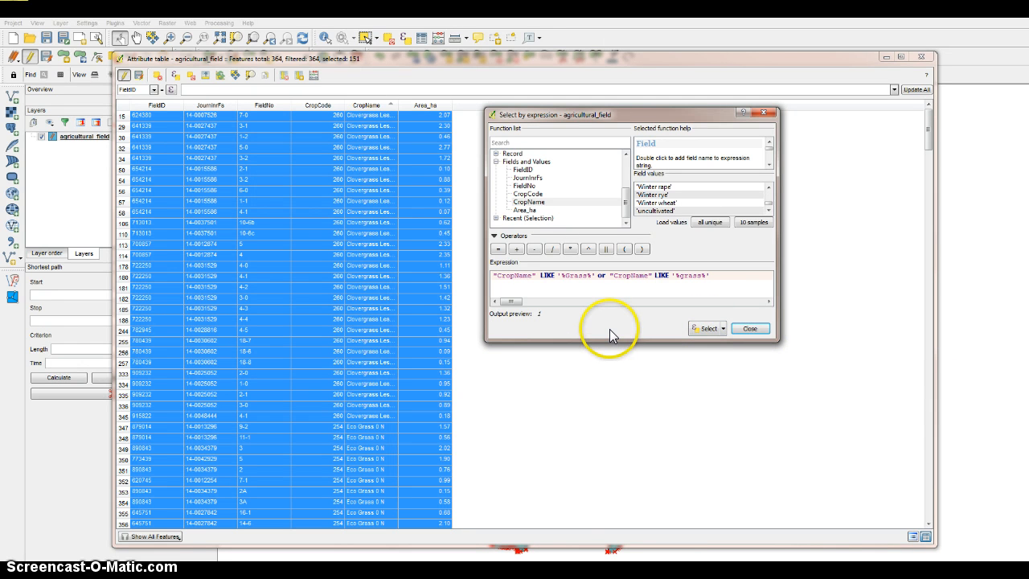
# Show only the selected features in the attribute table and widen the CropName column so the full crop names are readable.
pyautogui.click(161, 538)
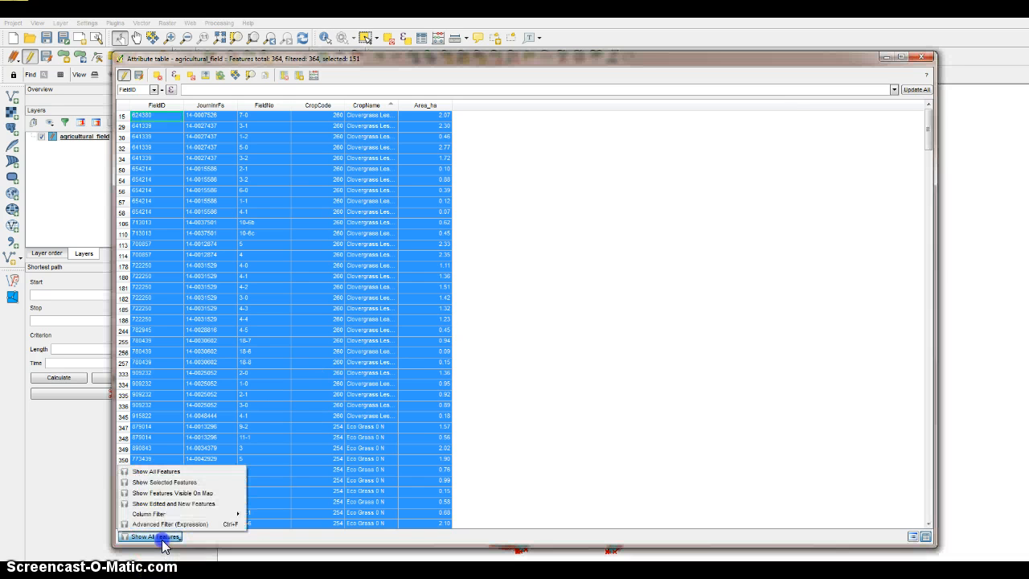
pyautogui.click(172, 481)
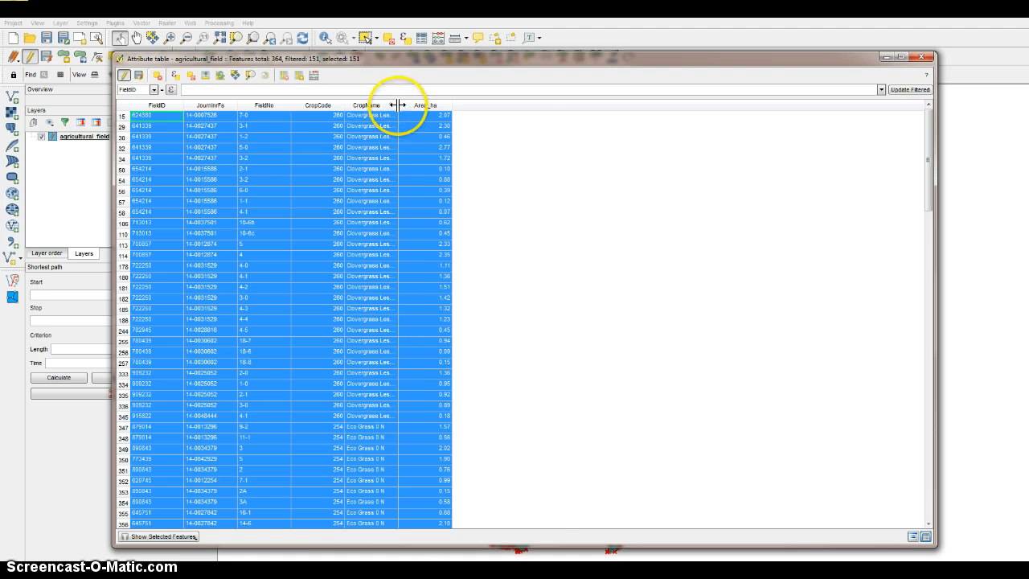
pyautogui.moveTo(396, 105); pyautogui.dragTo(513, 106)
pyautogui.scroll(-6, 382, 380)
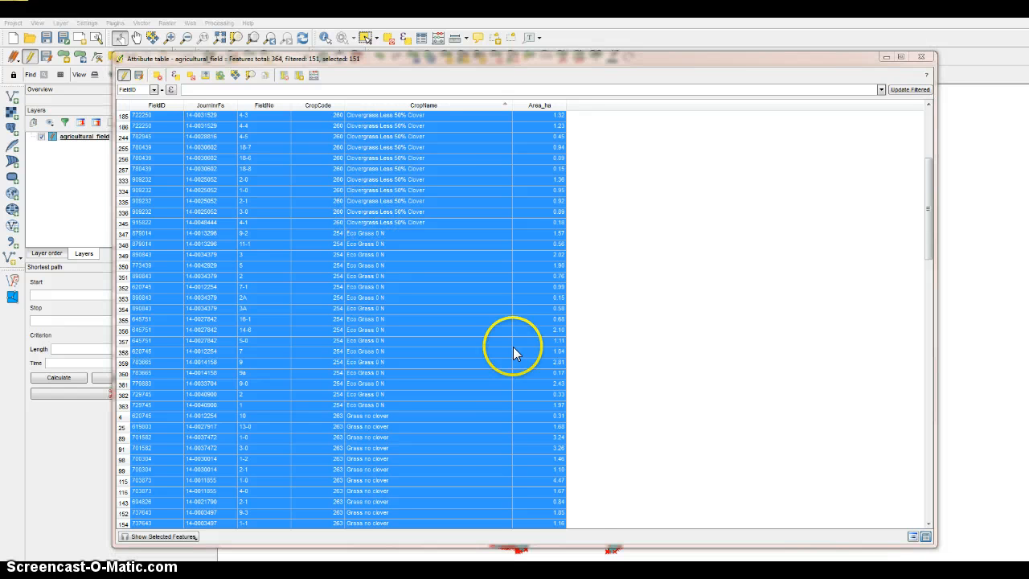
# Open the field calculator for the agricultural_field table and move it clear of the Area_ha column.
pyautogui.click(314, 74)
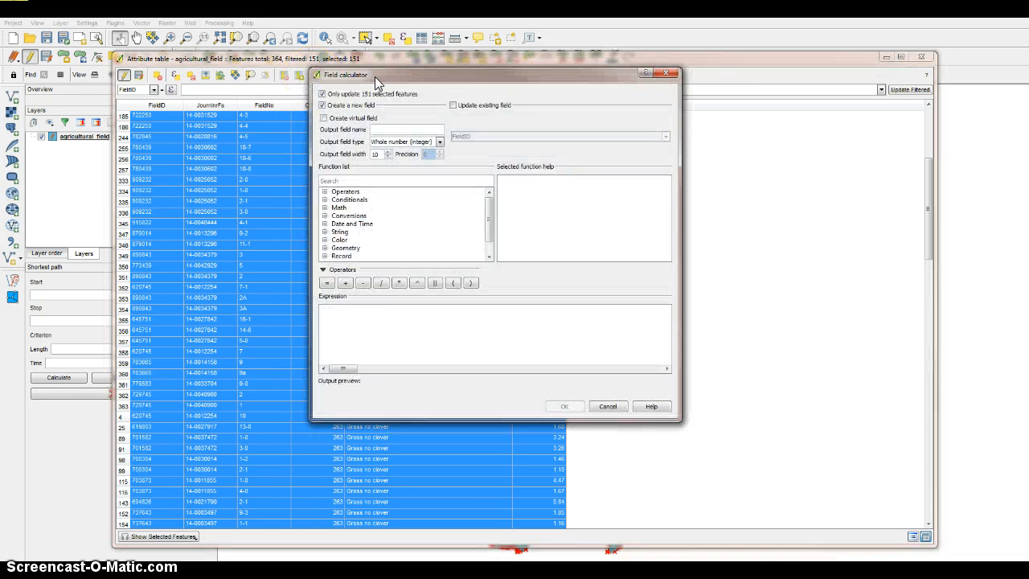
pyautogui.moveTo(376, 79); pyautogui.dragTo(278, 79)
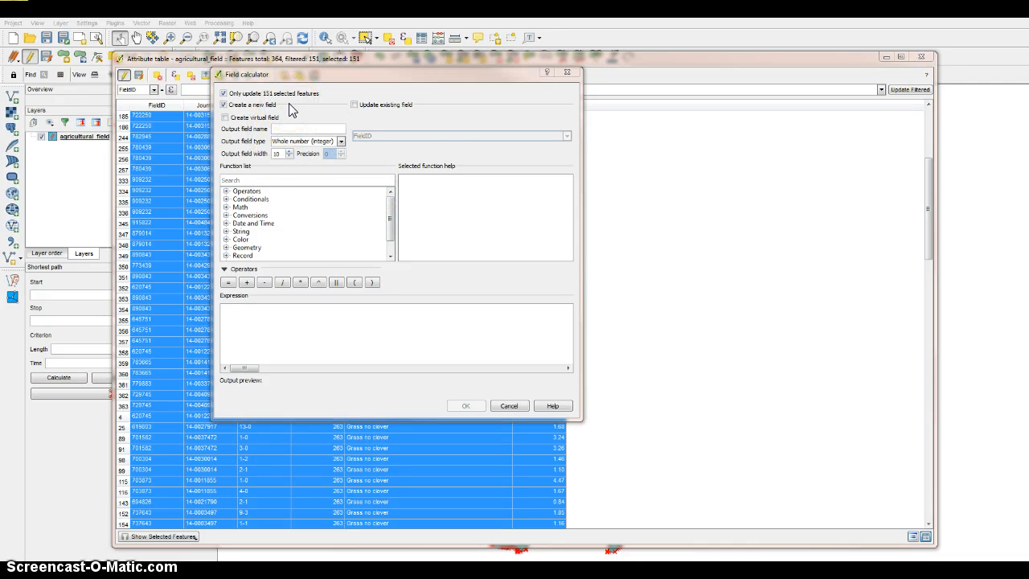
pyautogui.click(390, 106)
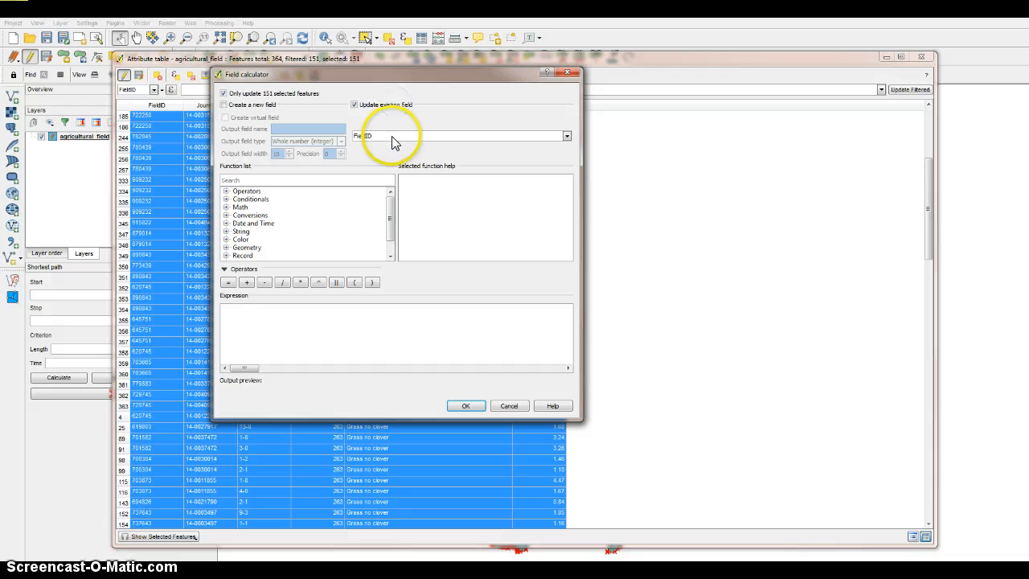
pyautogui.click(394, 142)
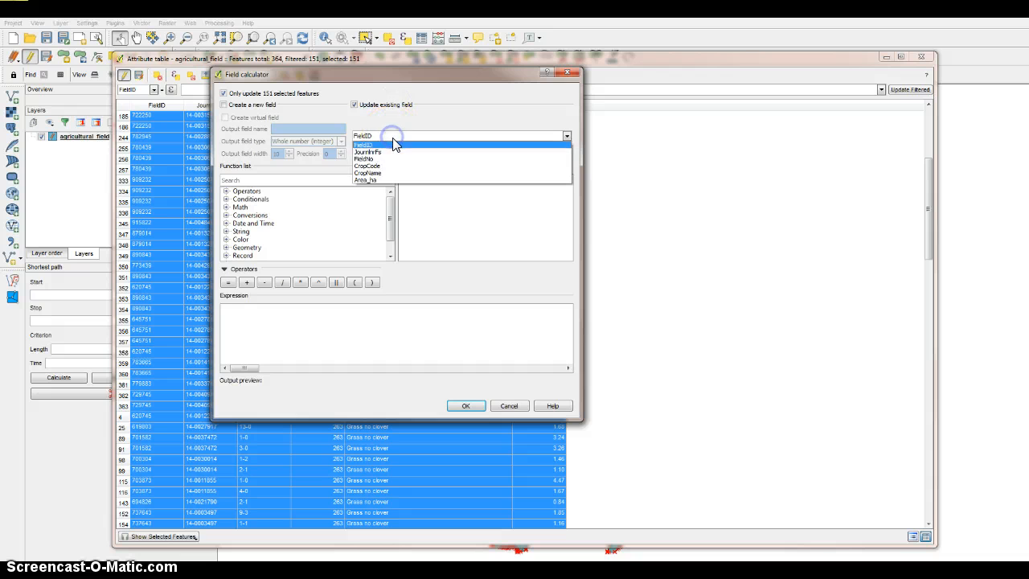
pyautogui.click(394, 180)
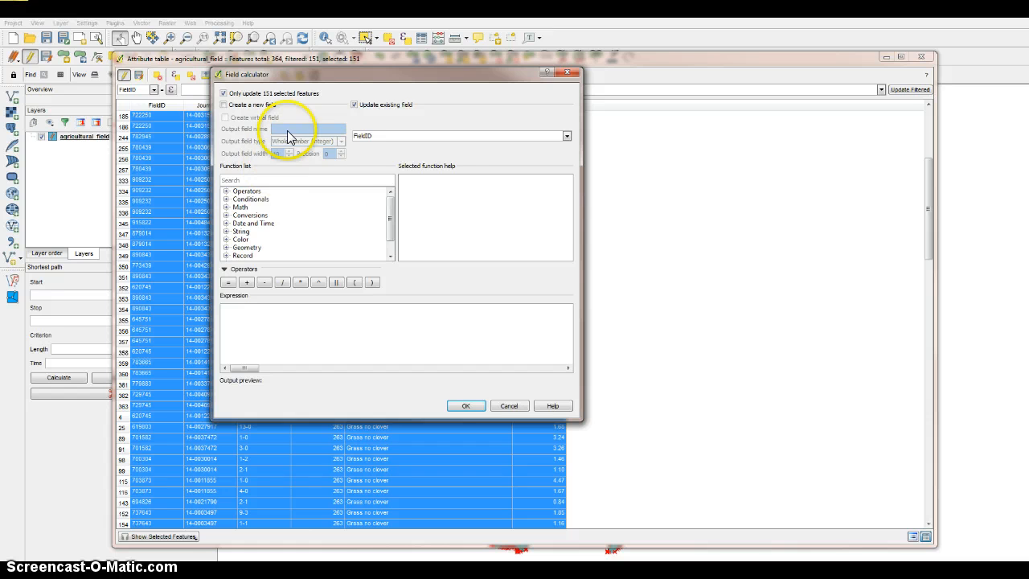
pyautogui.click(254, 106)
# Name the new output field Category.
pyautogui.click(297, 131)
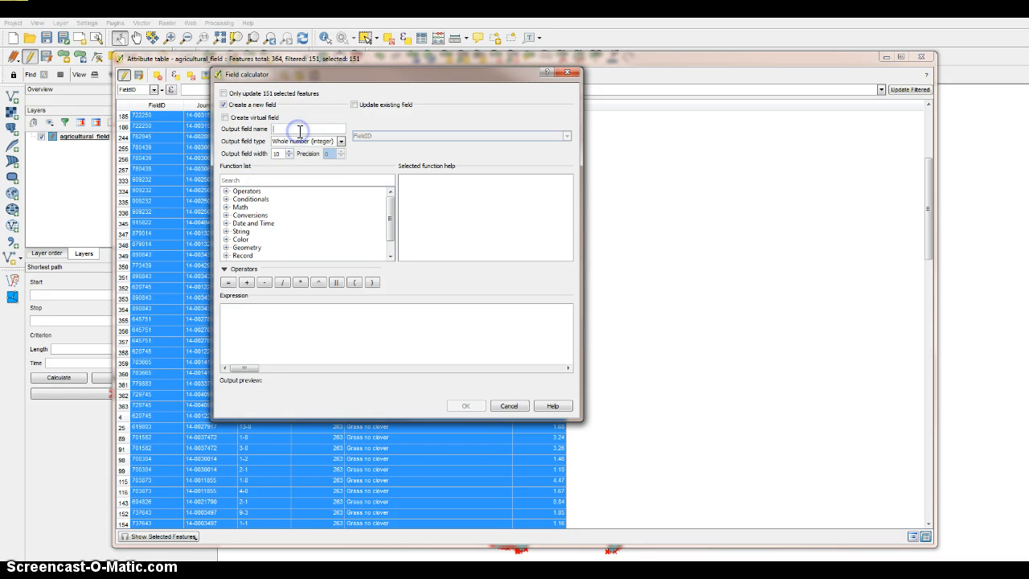
pyautogui.write('Category')
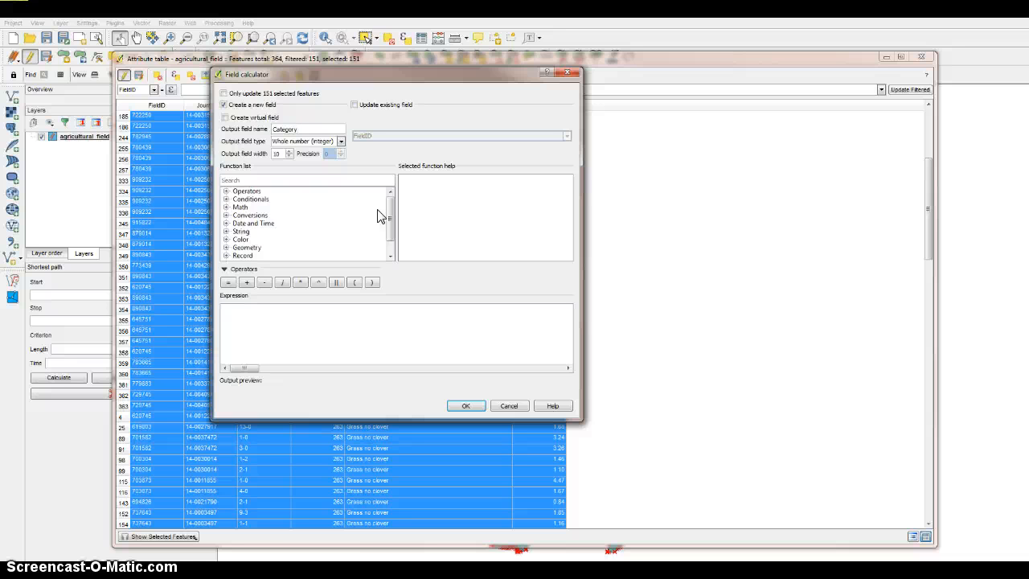
# Expand Fields and Values and start the field calculator expression with the "CropName" field.
pyautogui.moveTo(394, 212); pyautogui.dragTo(394, 229)
pyautogui.moveTo(389, 230); pyautogui.dragTo(389, 257)
pyautogui.click(247, 248)
pyautogui.doubleClick(247, 248)
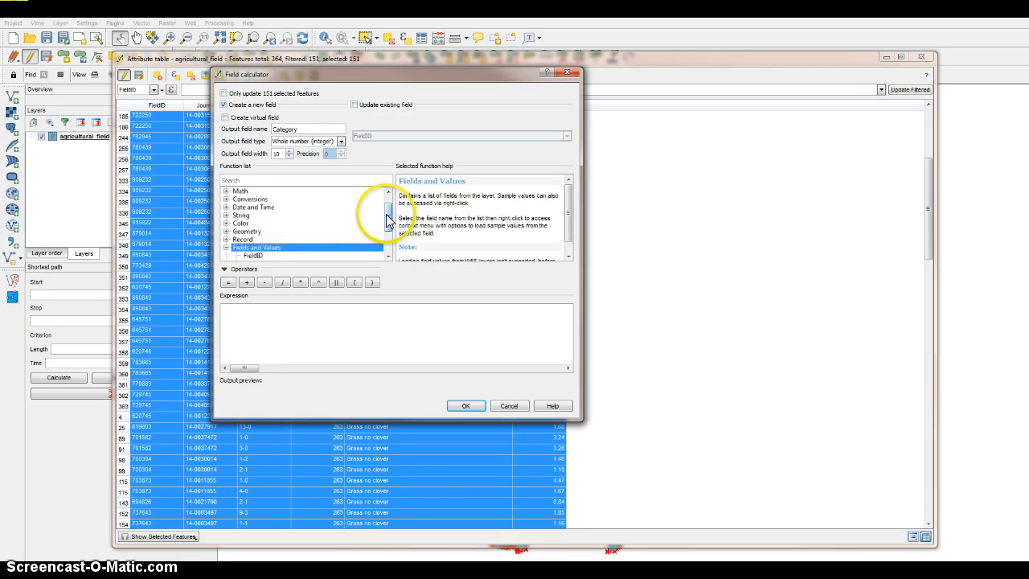
pyautogui.moveTo(388, 217); pyautogui.dragTo(387, 238)
pyautogui.click(256, 329)
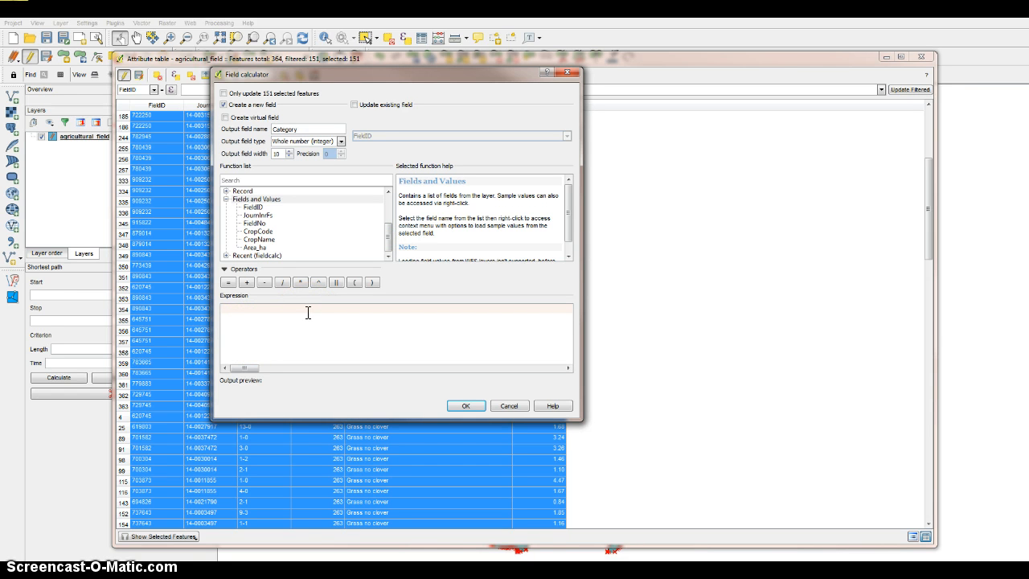
pyautogui.click(298, 312)
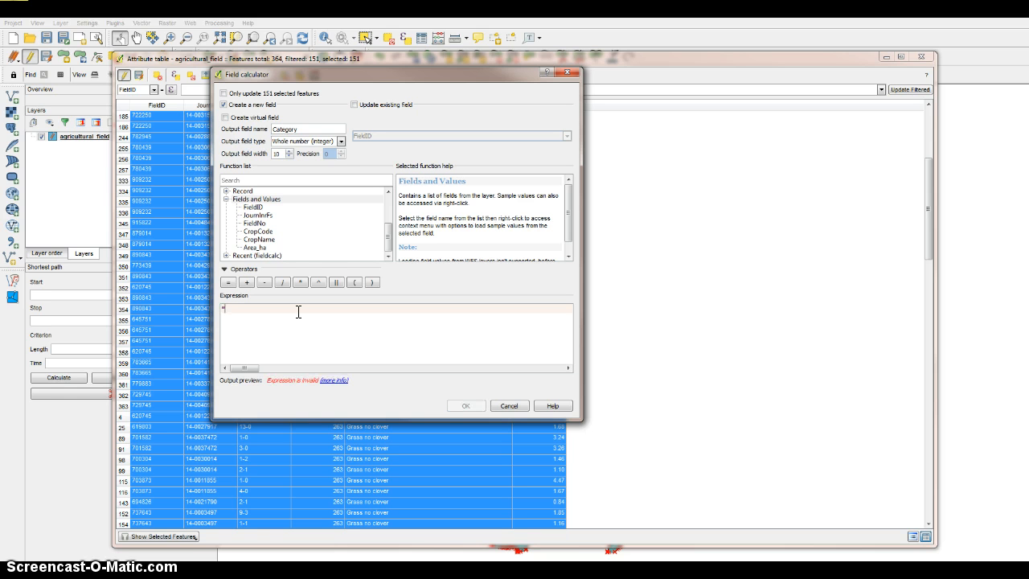
pyautogui.click(280, 288)
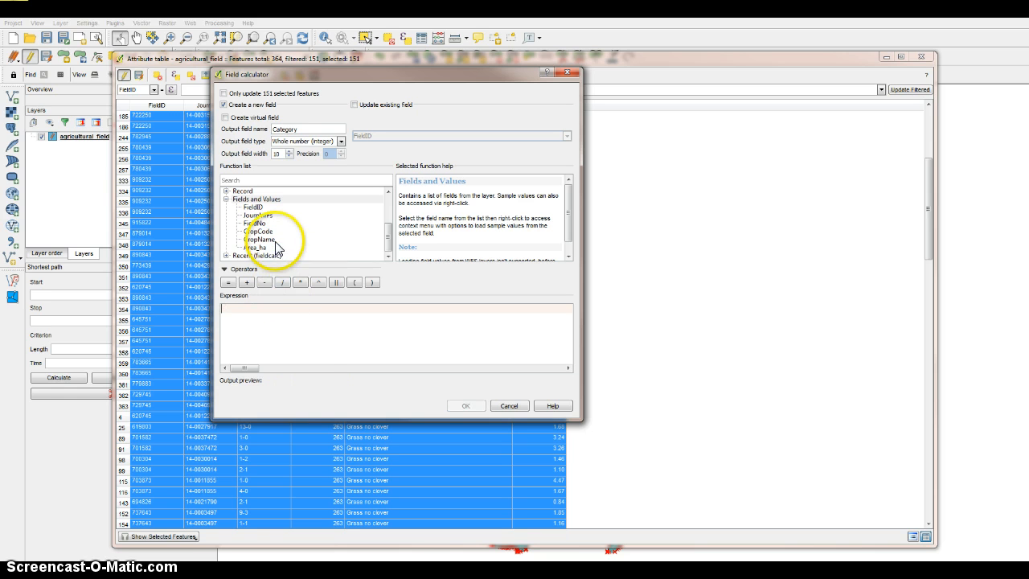
pyautogui.doubleClick(259, 240)
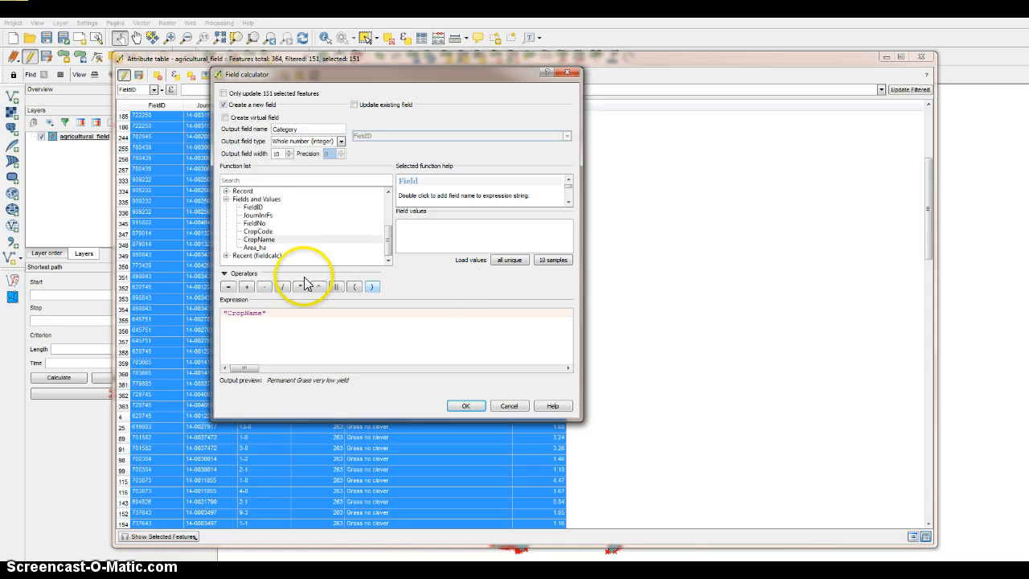
# Complete the first condition so the expression reads "CropName" LIKE '%Winter%'.
pyautogui.write('L')
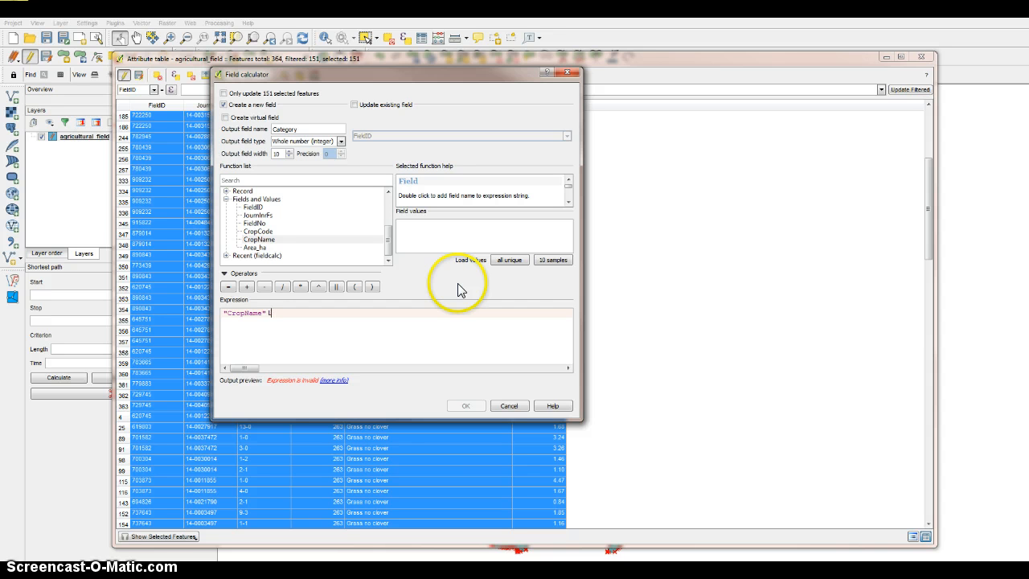
pyautogui.write('IKE')
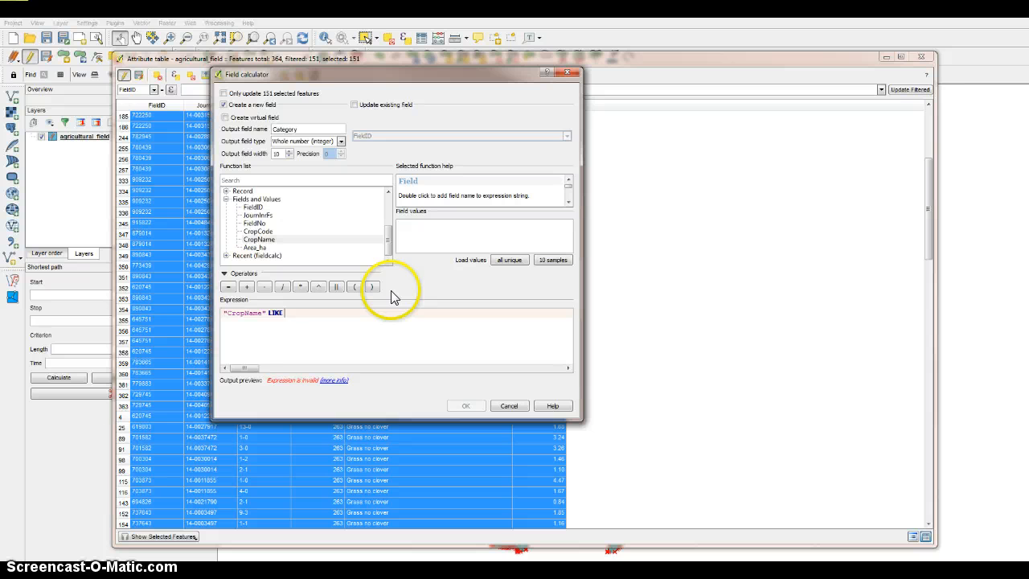
pyautogui.write(" '%w")
pyautogui.press('BackSpace')
pyautogui.write("Winter%'")
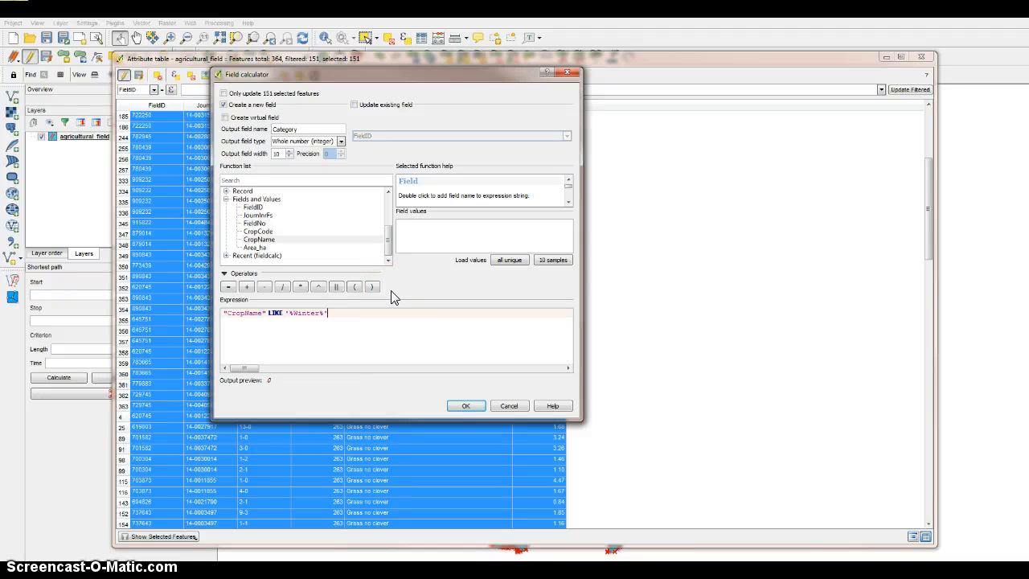
pyautogui.write(' OR')
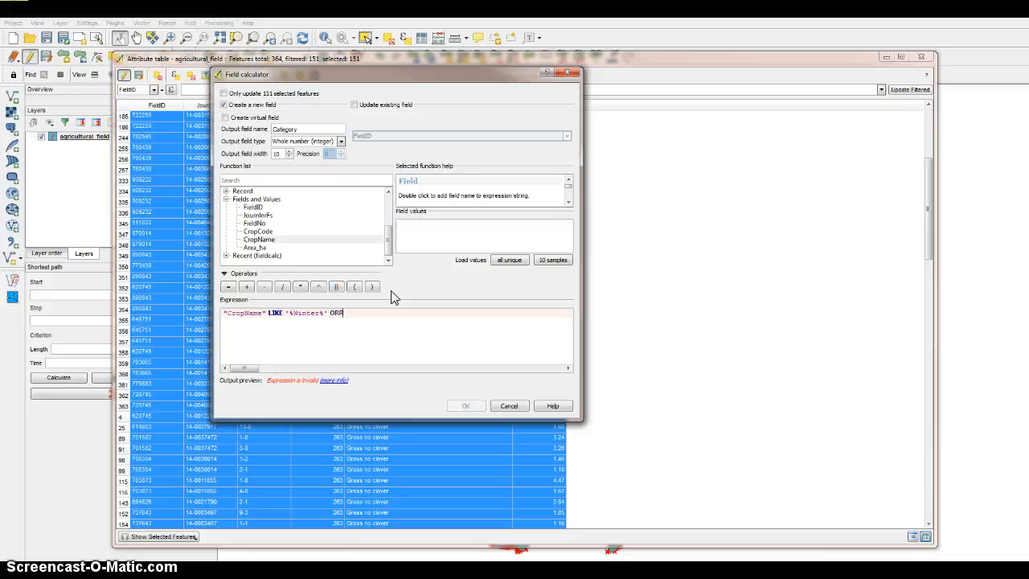
# Add a second condition, OR "CropName" LIKE '%Sprint%', to the Category expression.
pyautogui.doubleClick(259, 239)
pyautogui.write('LIN')
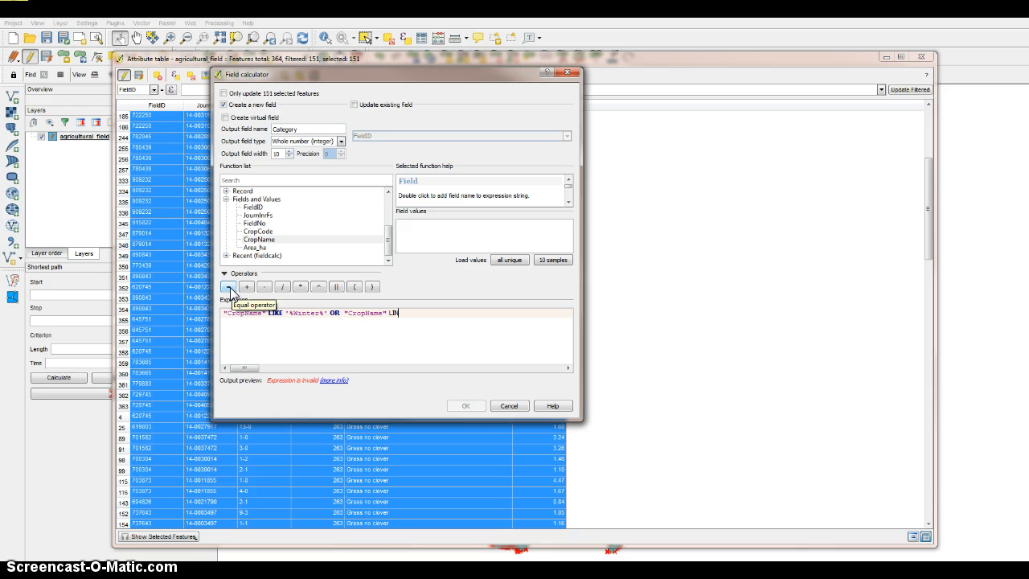
pyautogui.press('BackSpace')
pyautogui.write('KE %')
pyautogui.press('BackSpace')
pyautogui.write("'%")
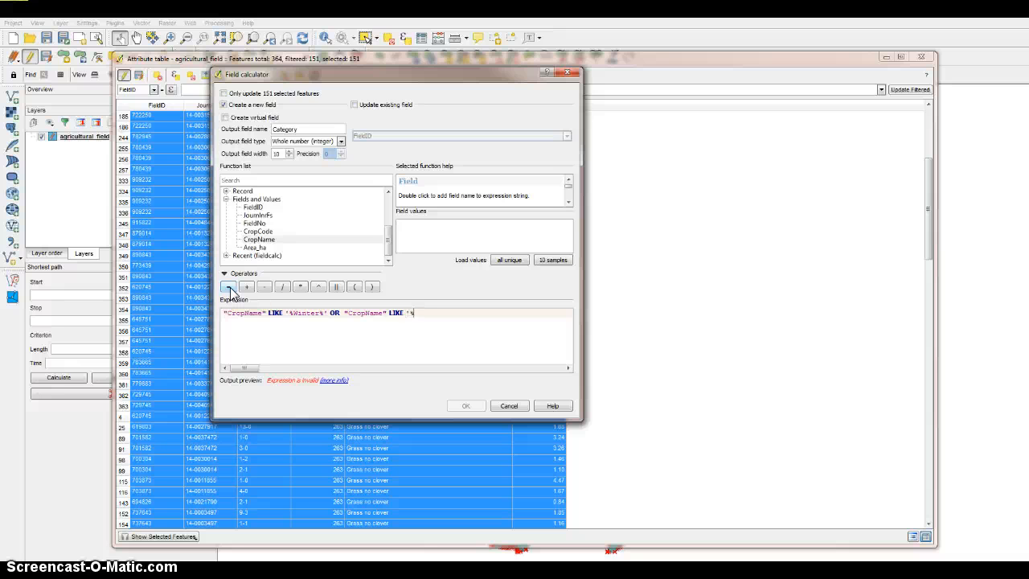
pyautogui.write('sp')
pyautogui.press('BackSpace')
pyautogui.press('BackSpace')
pyautogui.write("Sprint%' or C")
# Append another OR to the expression and correct Sprint to Spring in the second condition.
pyautogui.press('BackSpace')
pyautogui.press('BackSpace')
pyautogui.press('BackSpace')
pyautogui.press('BackSpace')
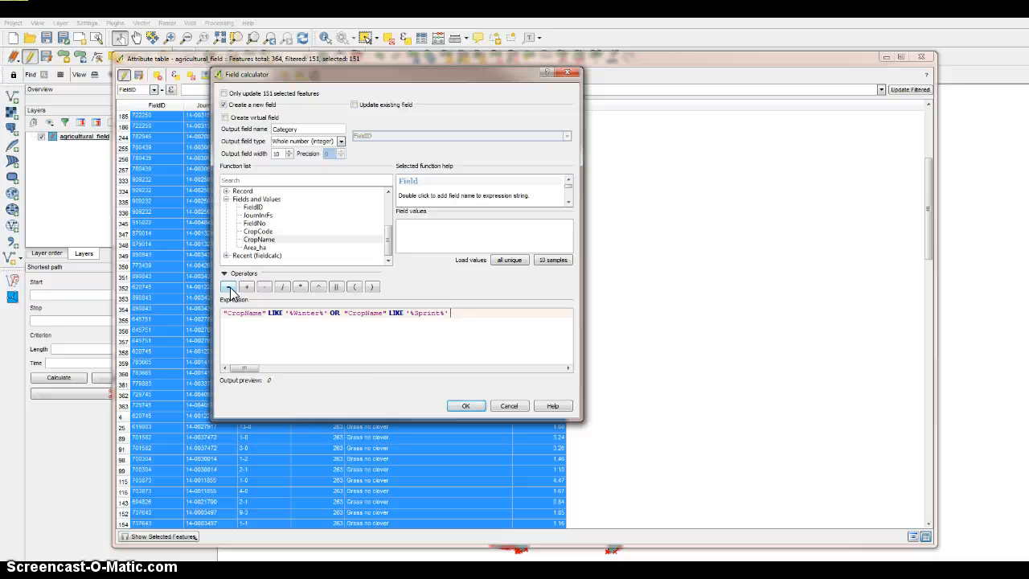
pyautogui.write('OR')
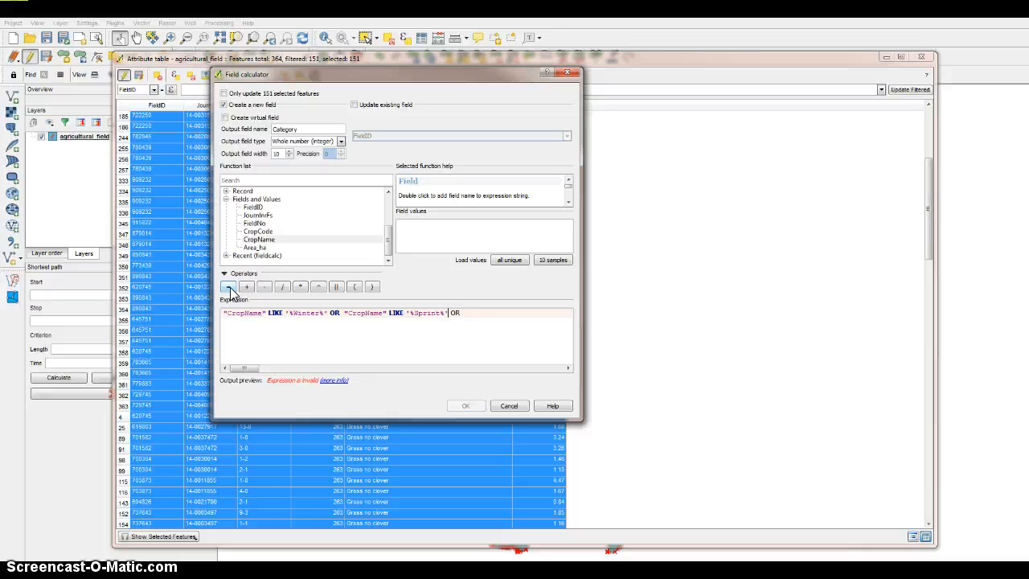
pyautogui.press('Left')
pyautogui.press('Left')
pyautogui.press('BackSpace')
pyautogui.write('g')
pyautogui.press('Right')
pyautogui.press('Right')
# Remove the % wildcards around Winter and Spring so the patterns read 'Winter' and 'Spring'.
pyautogui.click(294, 313)
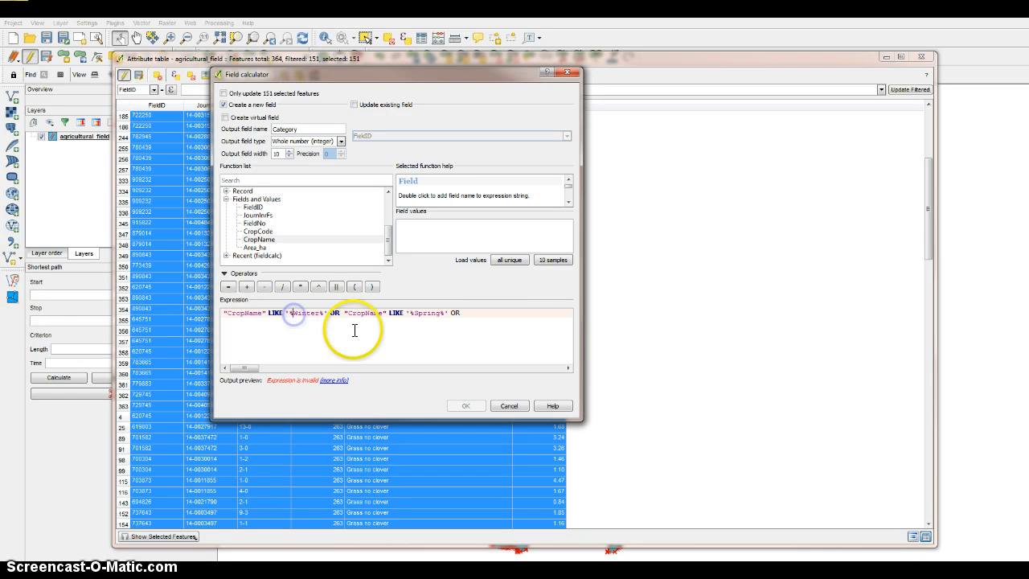
pyautogui.press('BackSpace')
pyautogui.click(319, 314)
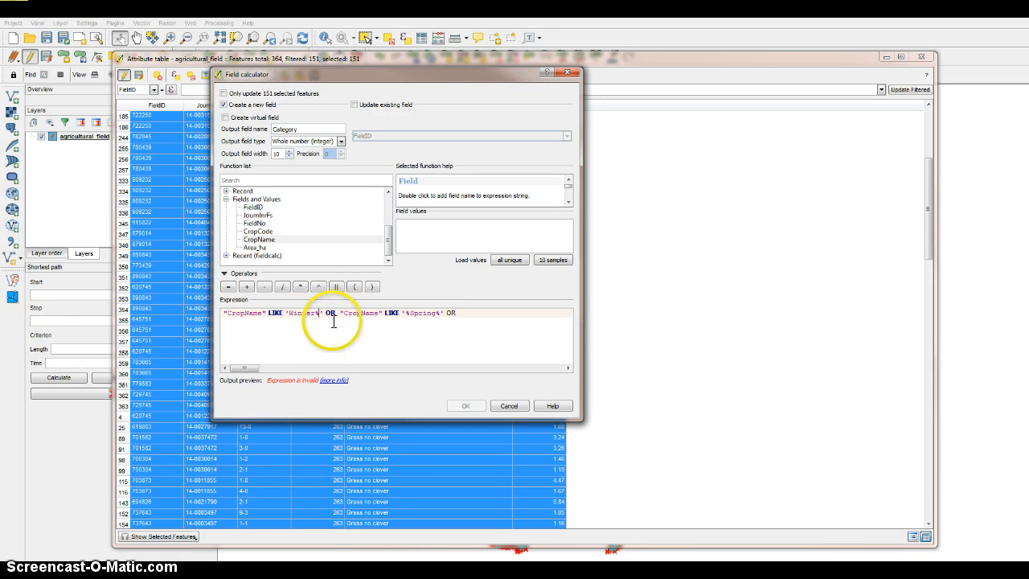
pyautogui.press('BackSpace')
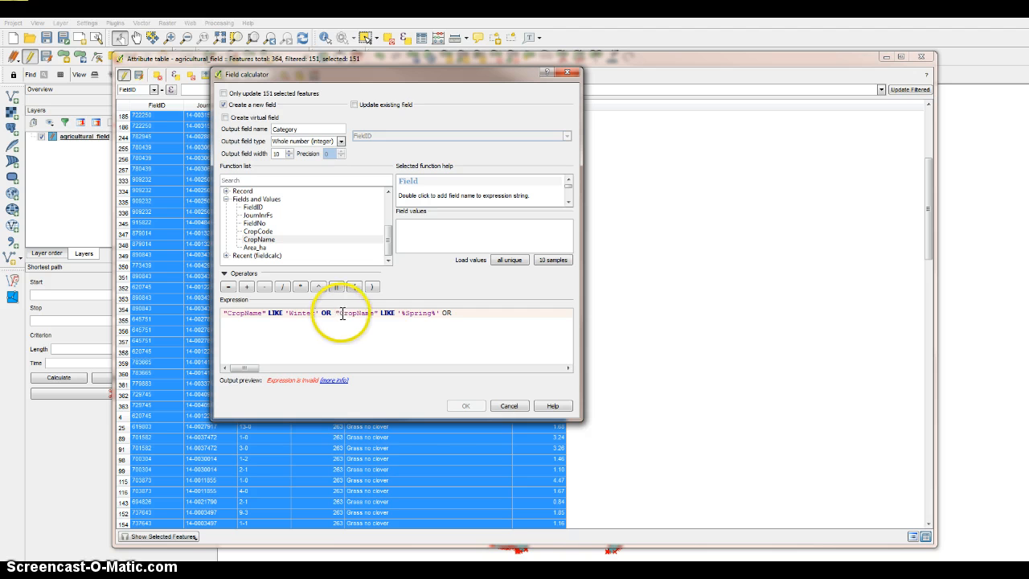
pyautogui.click(410, 315)
pyautogui.press('BackSpace')
pyautogui.click(431, 314)
pyautogui.press('BackSpace')
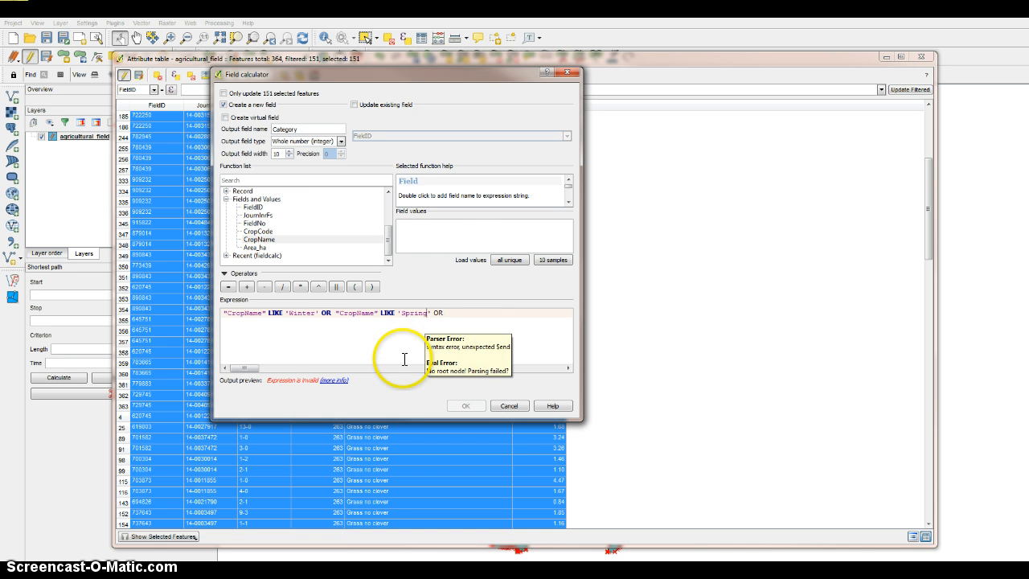
# Undo the removal of the % wildcards around Winter and Spring in the Category expression.
pyautogui.hotkey('ctrl', 'z')
pyautogui.hotkey('ctrl', 'z')
pyautogui.hotkey('ctrl', 'z')
pyautogui.hotkey('ctrl', 'z')
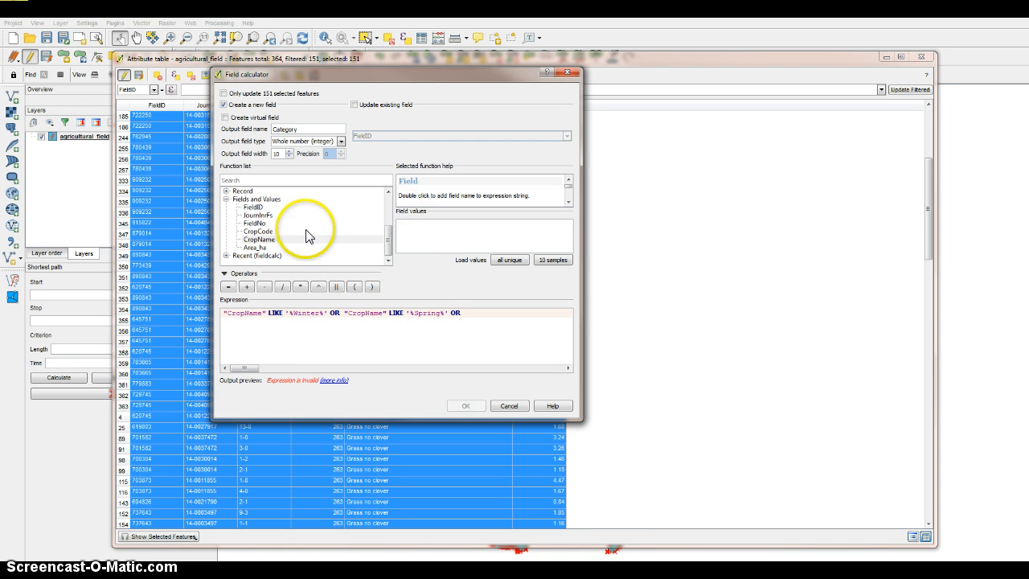
# Add a third condition, "CropName" LIKE "%Oats%", after the last OR in the expression.
pyautogui.doubleClick(262, 239)
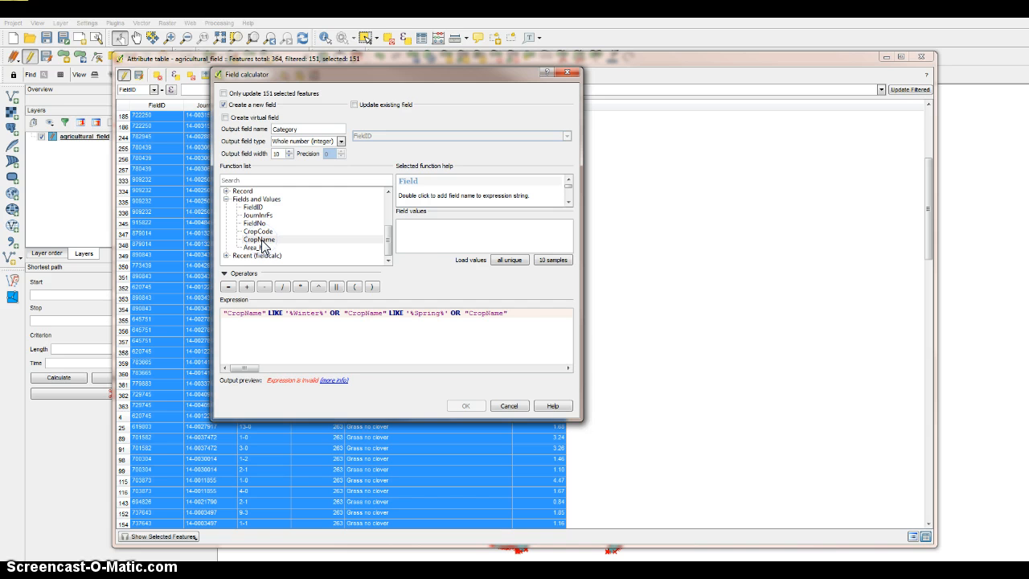
pyautogui.write('LIKE')
pyautogui.click(455, 311)
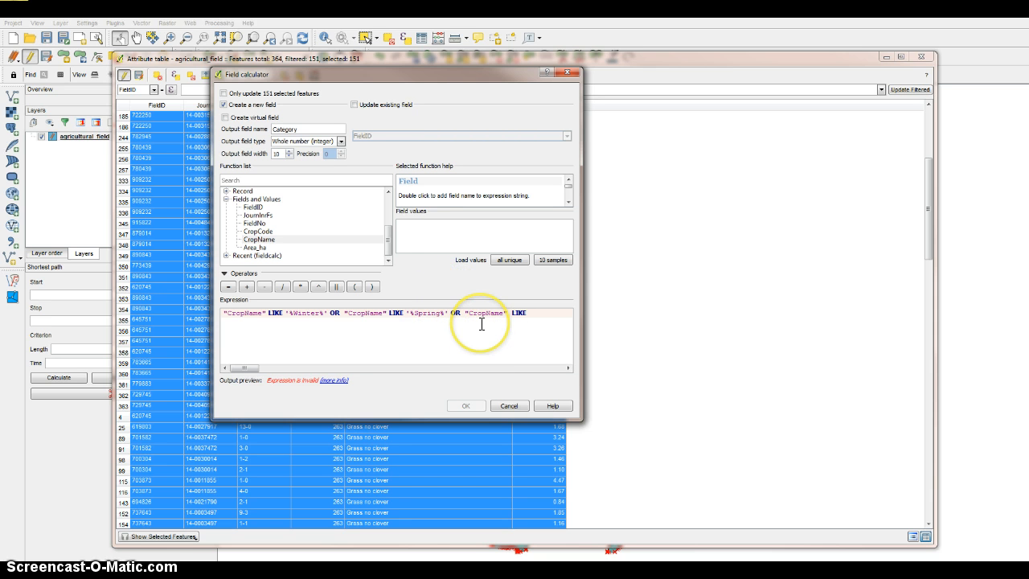
pyautogui.moveTo(482, 324)
pyautogui.write('%')
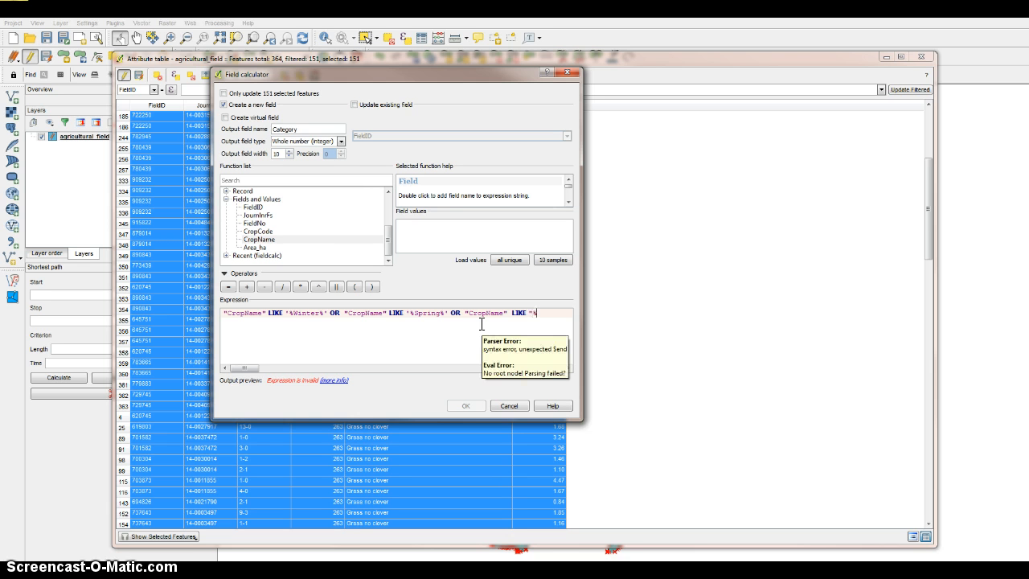
pyautogui.write('Oats%')
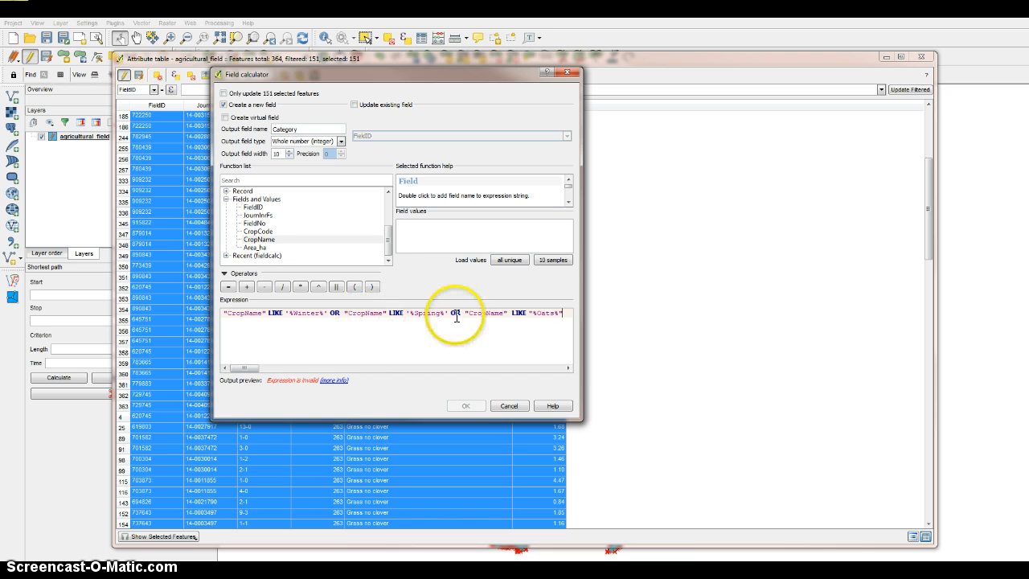
# Try the expression without the Oats condition and without the Spring condition, restoring the deleted text each time.
pyautogui.moveTo(448, 314); pyautogui.dragTo(588, 321)
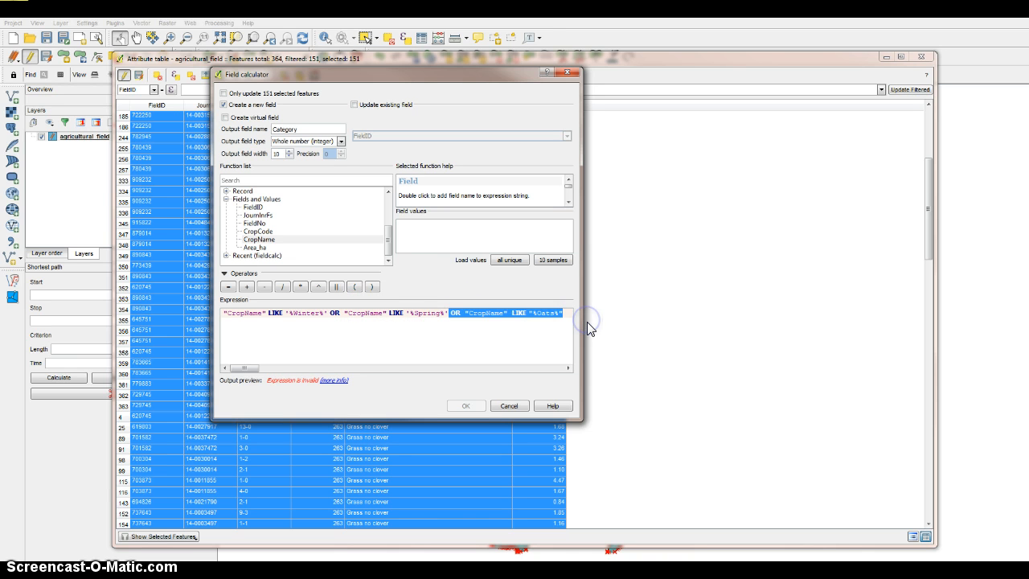
pyautogui.press('Delete')
pyautogui.hotkey('ctrl', 'z')
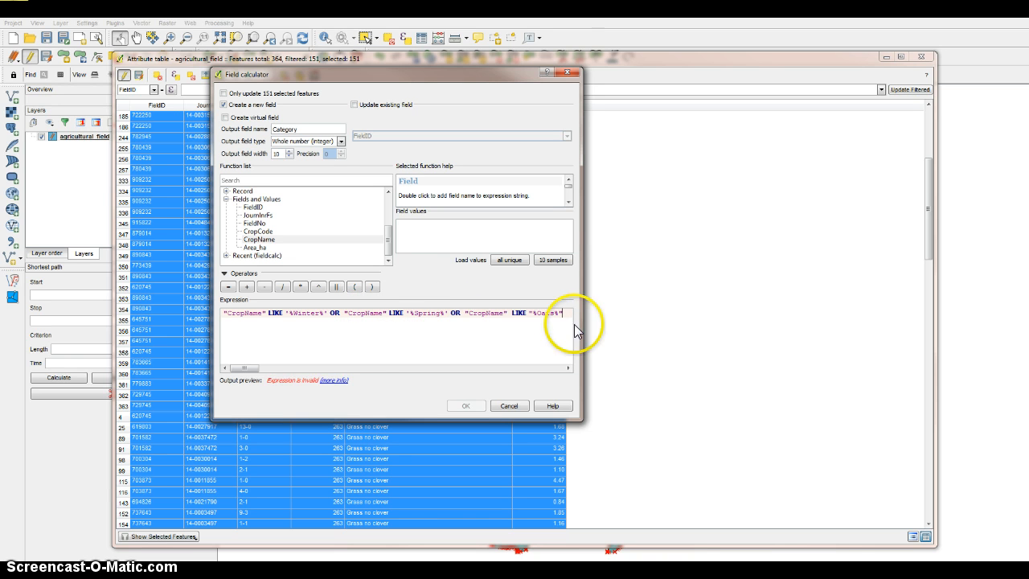
pyautogui.click(464, 314)
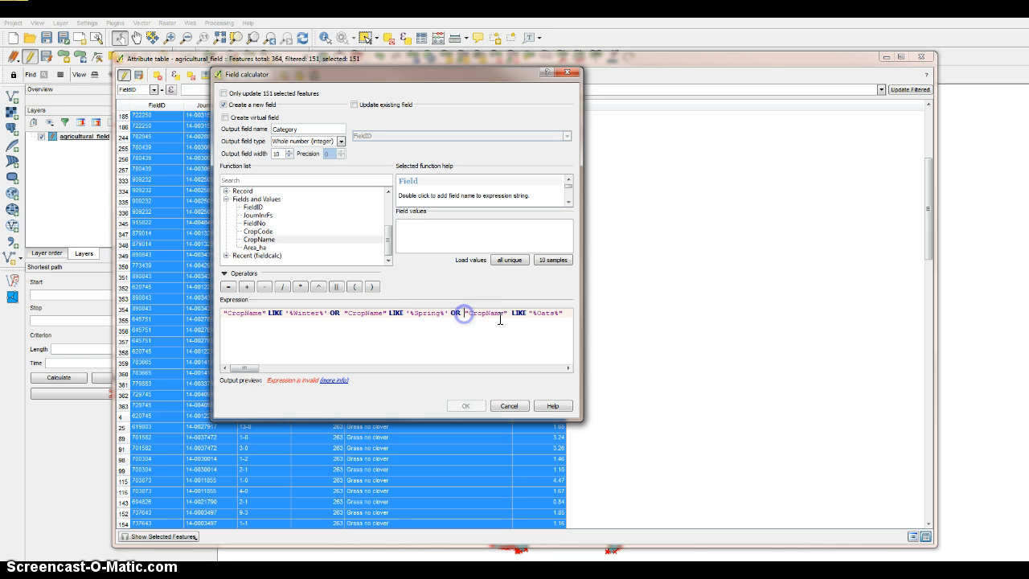
pyautogui.click(559, 314)
pyautogui.moveTo(559, 313); pyautogui.dragTo(464, 315)
pyautogui.press('BackSpace')
pyautogui.click(474, 366)
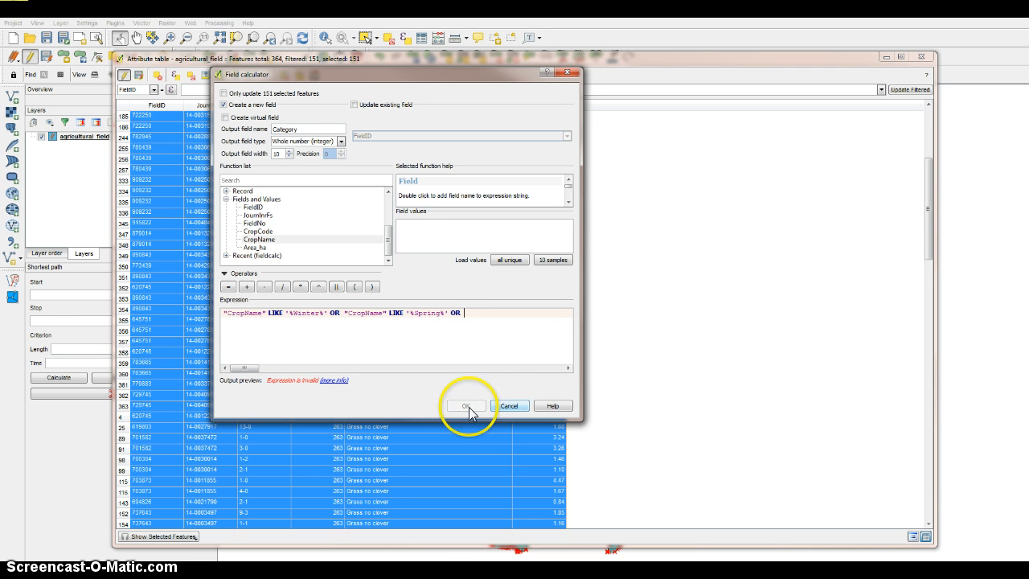
pyautogui.hotkey('ctrl', 'z')
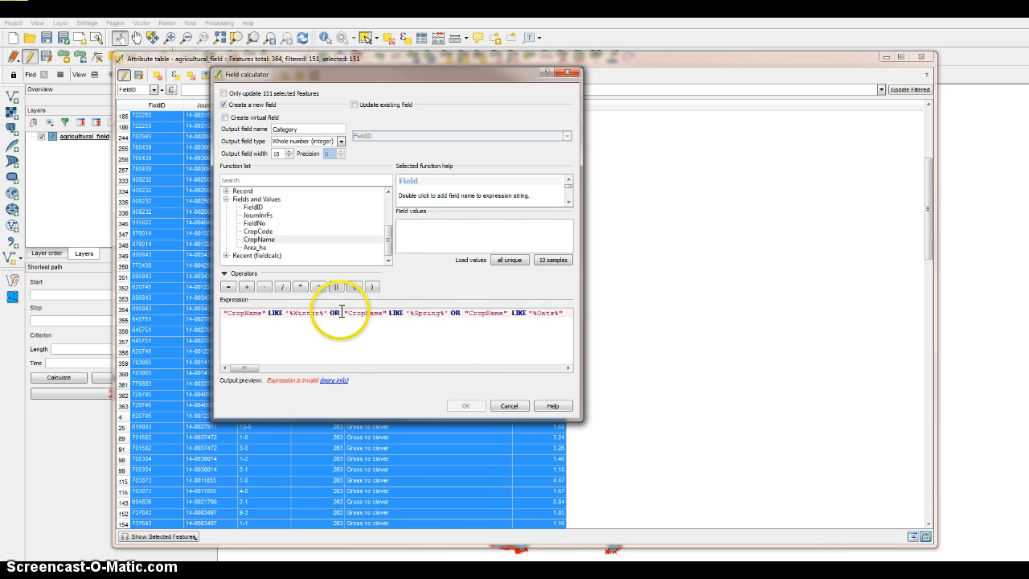
pyautogui.moveTo(330, 313); pyautogui.dragTo(572, 314)
pyautogui.press('BackSpace')
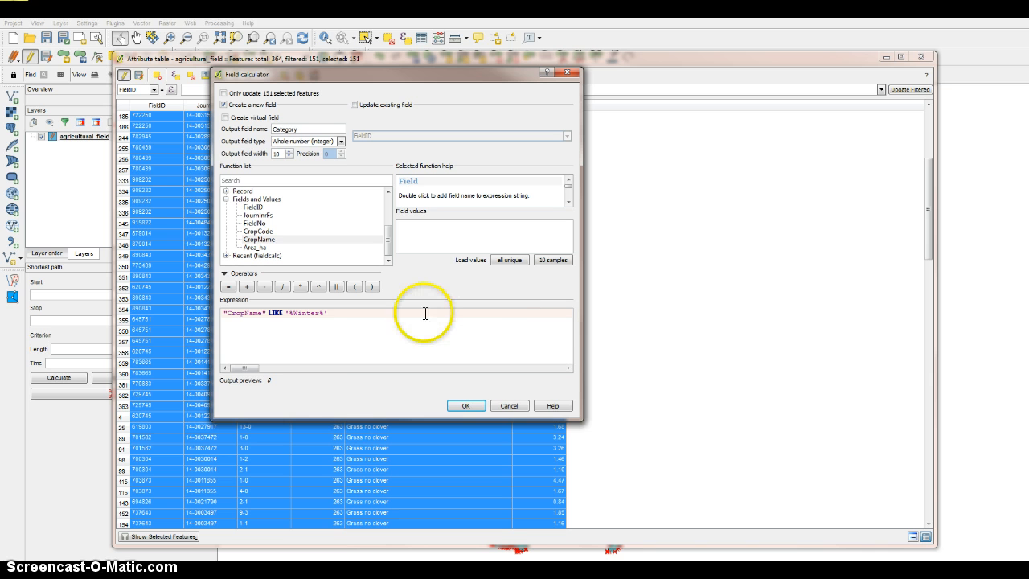
pyautogui.hotkey('ctrl', 'z')
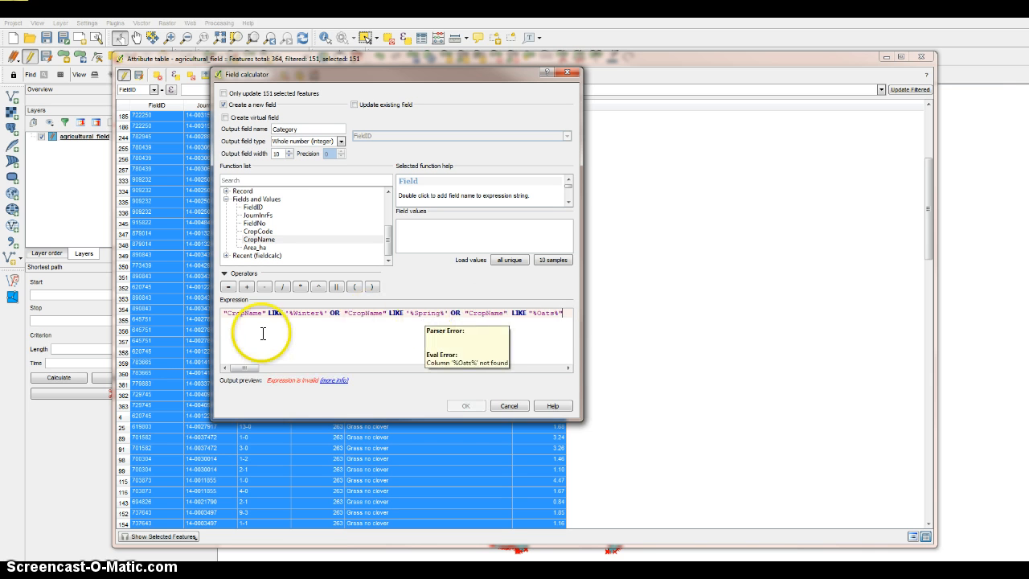
# Rewrite the first OR and the LIKE of the Spring condition in lowercase as or and like.
pyautogui.doubleClick(331, 314)
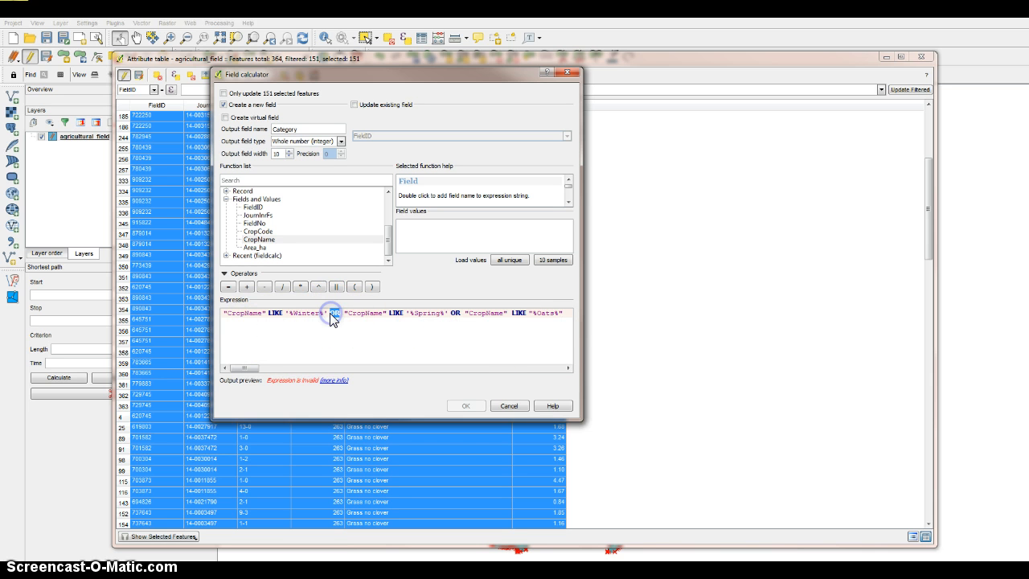
pyautogui.press('BackSpace')
pyautogui.write('OR')
pyautogui.press('BackSpace')
pyautogui.press('BackSpace')
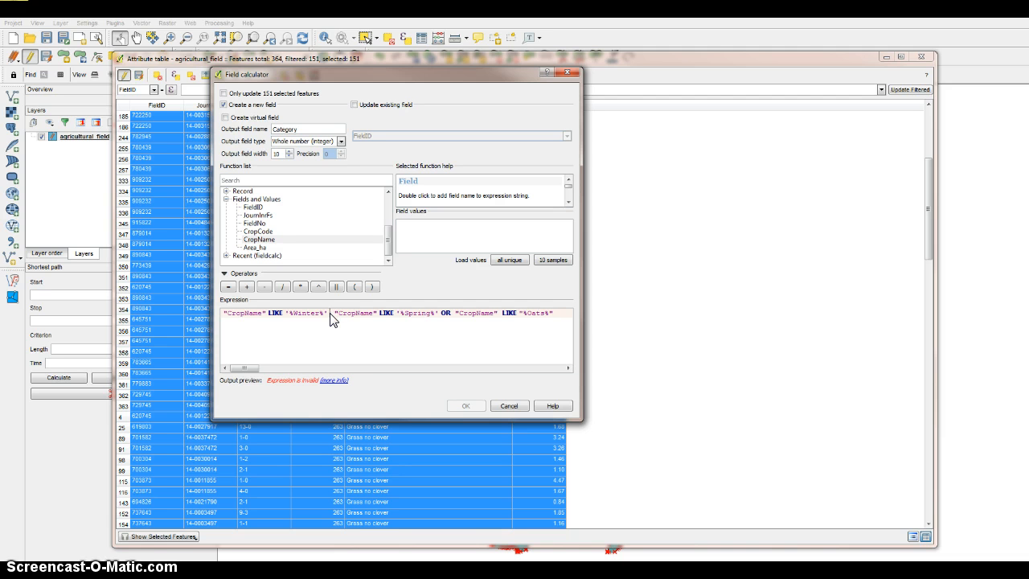
pyautogui.write('or')
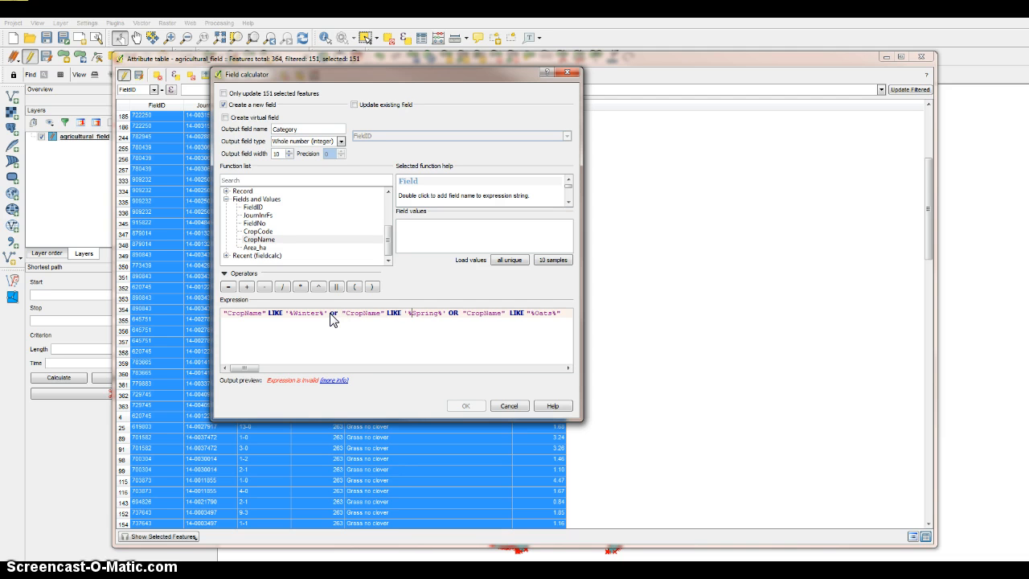
pyautogui.press('BackSpace')
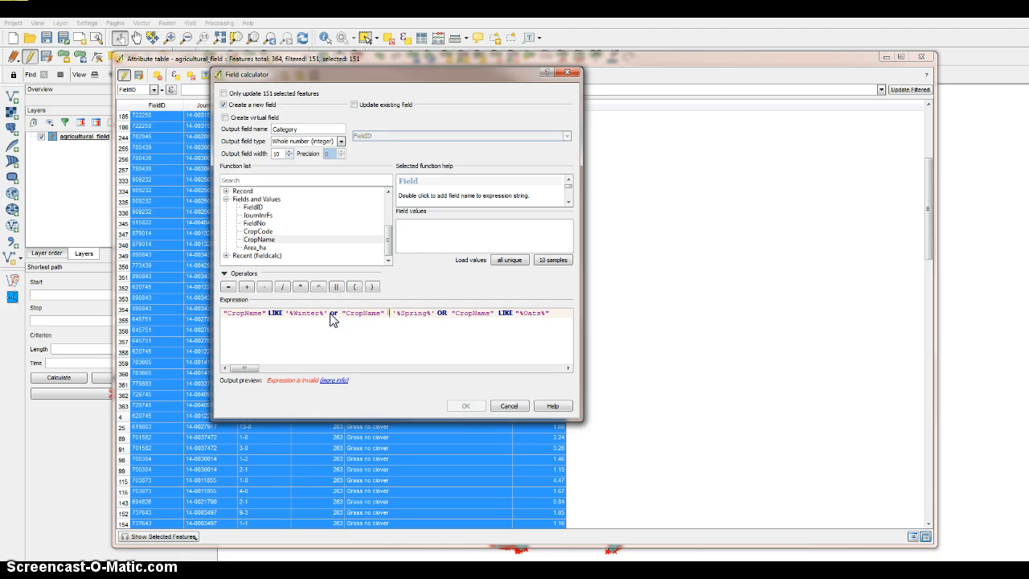
pyautogui.write('like')
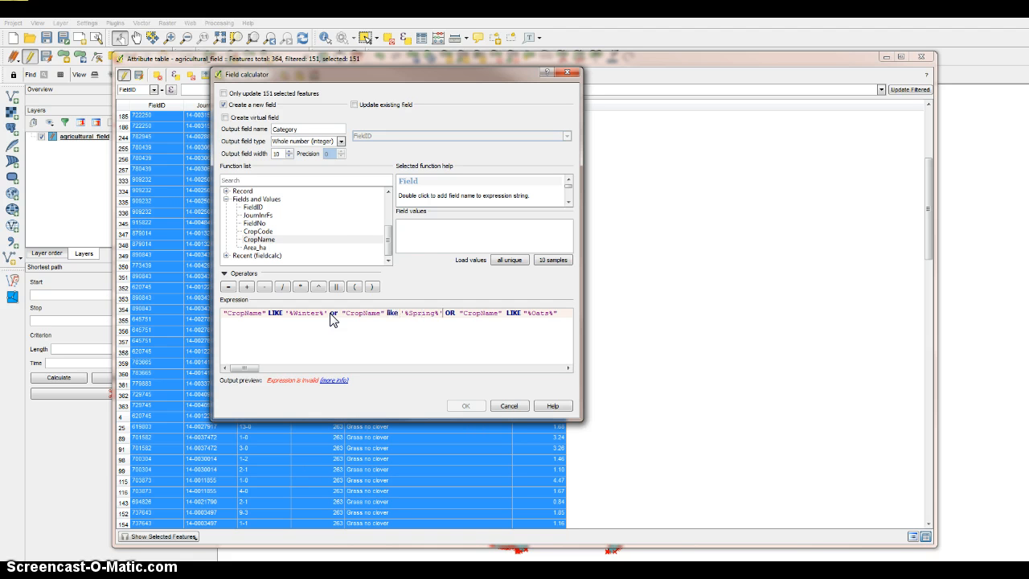
# Rewrite the second OR and the LIKE of the Oats condition in lowercase as or and like.
pyautogui.press('Right')
pyautogui.press('Delete')
pyautogui.press('Delete')
pyautogui.write('or')
pyautogui.press('Right')
pyautogui.press('Right')
pyautogui.press('Right')
pyautogui.press('Right')
pyautogui.press('Right')
pyautogui.press('Right')
pyautogui.press('Right')
pyautogui.press('Right')
pyautogui.press('Right')
pyautogui.press('BackSpace')
pyautogui.press('BackSpace')
pyautogui.press('BackSpace')
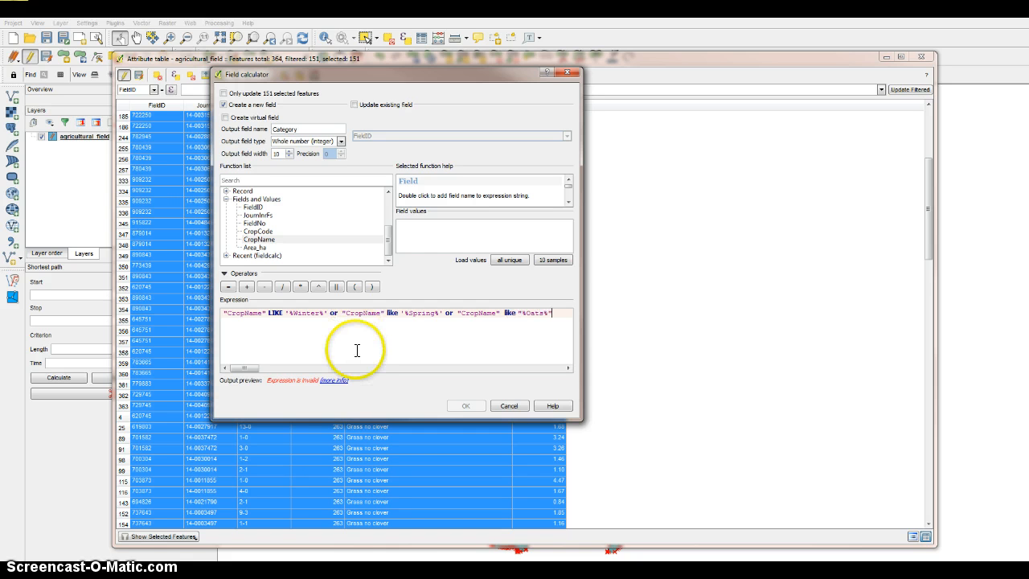
# Rewrite the LIKE of the Winter condition in lowercase and add a space before the Spring condition's like.
pyautogui.doubleClick(274, 314)
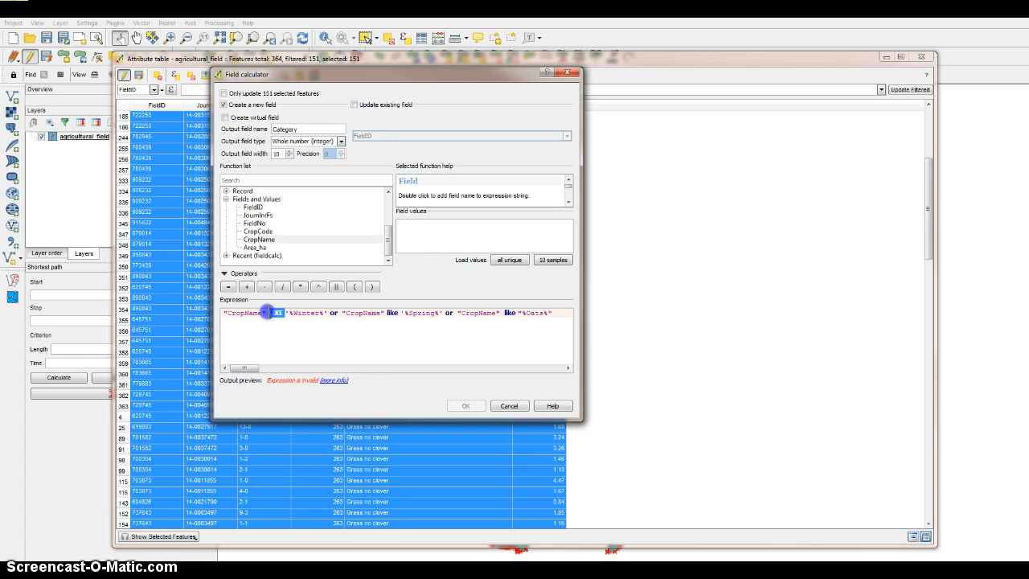
pyautogui.write('like')
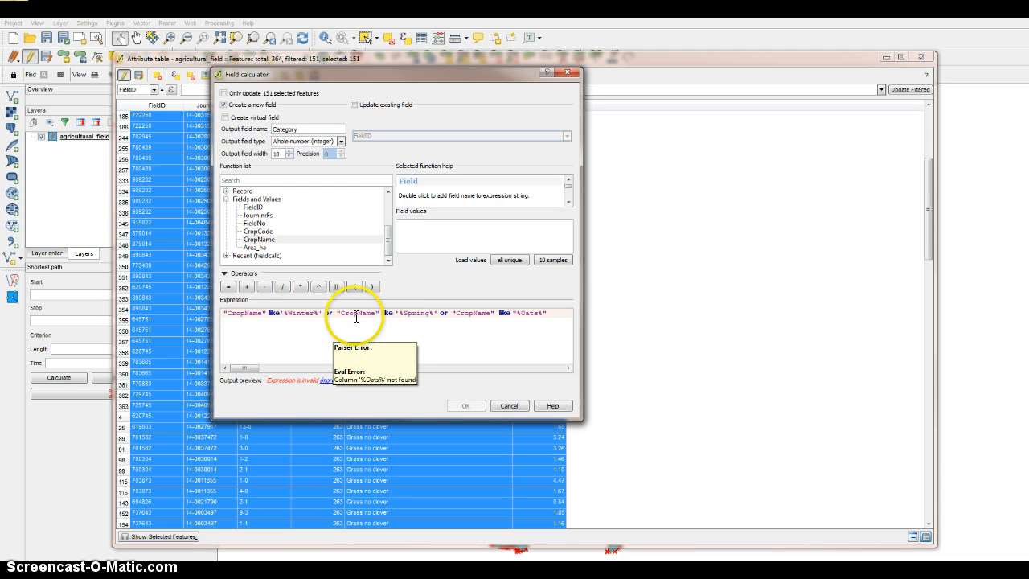
pyautogui.click(382, 316)
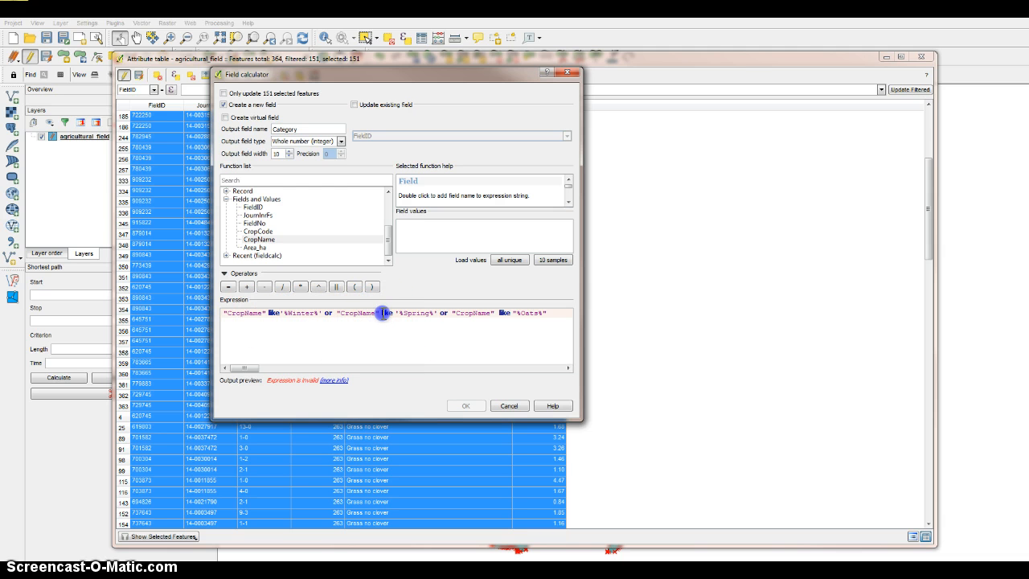
pyautogui.press('End')
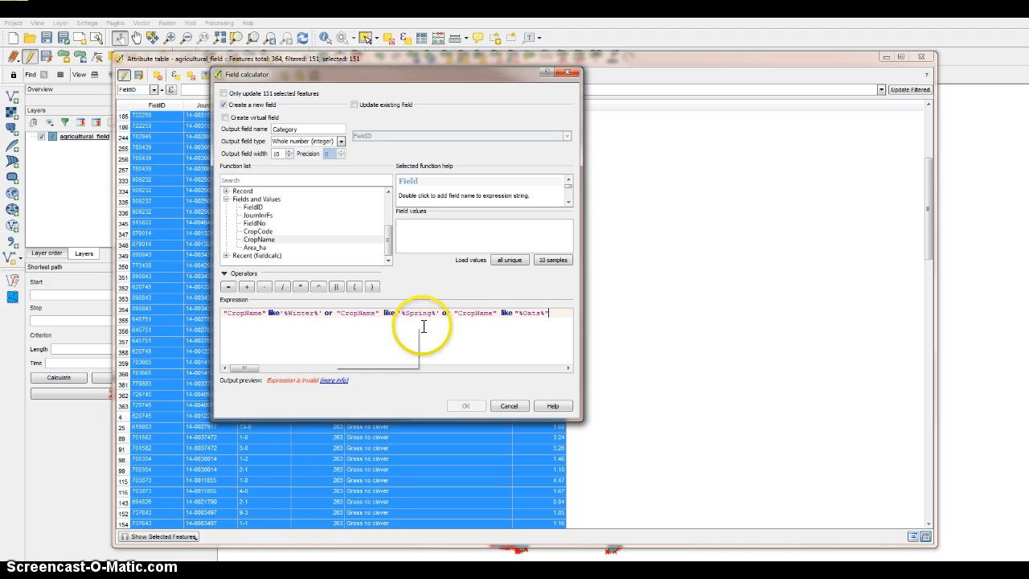
# Examine the detailed error information for the invalid Category expression and close it.
pyautogui.click(467, 402)
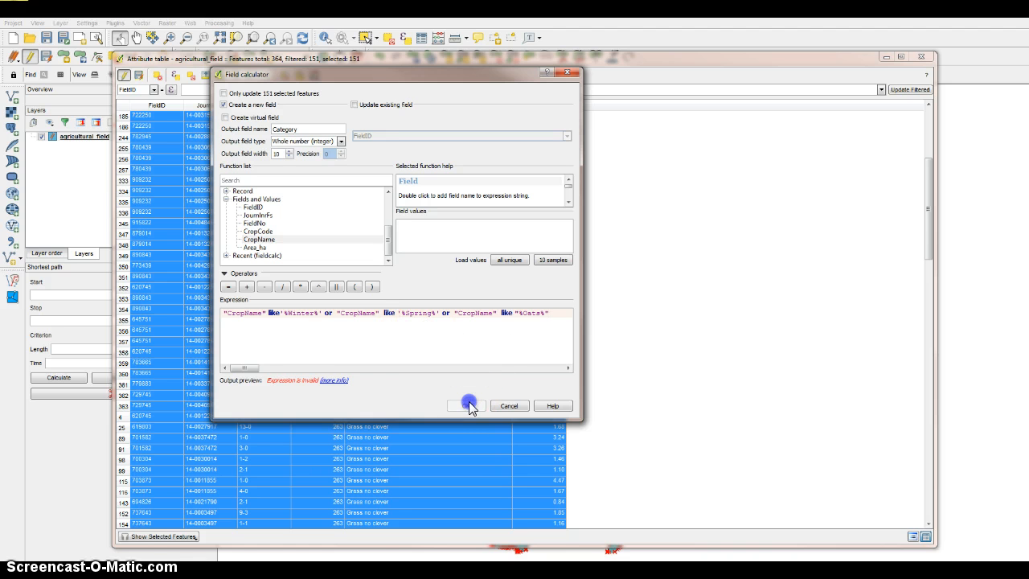
pyautogui.click(340, 380)
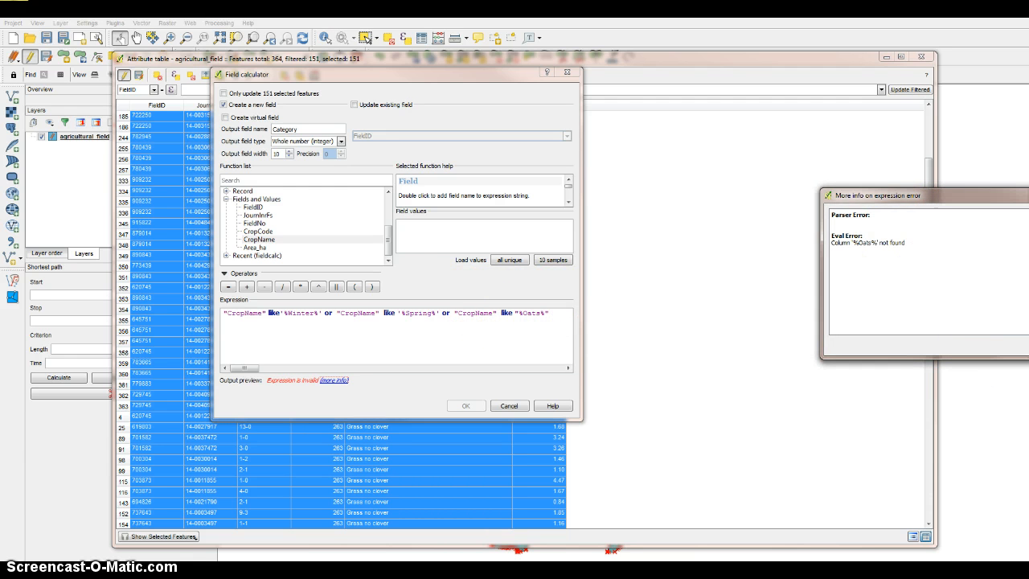
pyautogui.click(1028, 346)
pyautogui.click(537, 337)
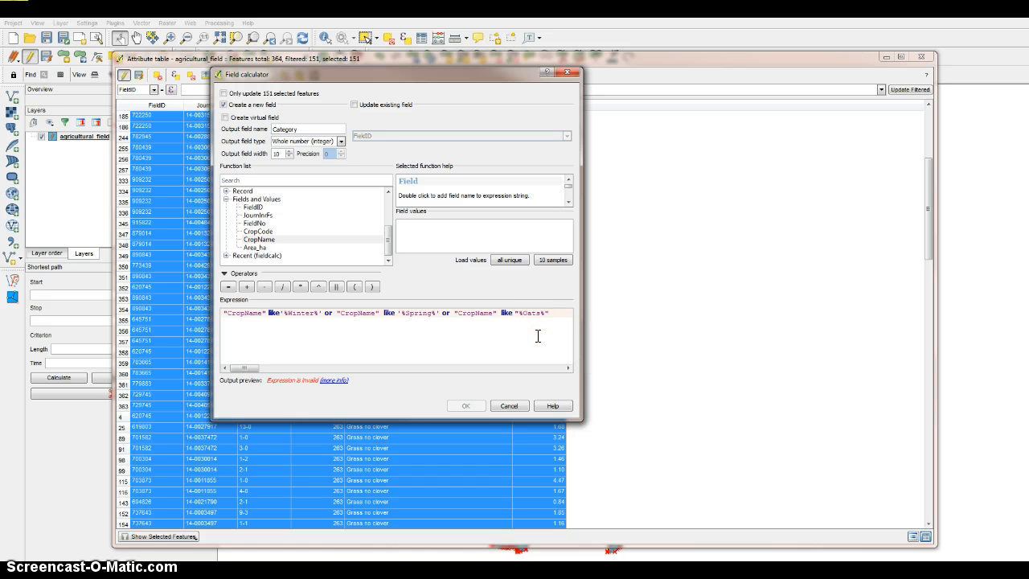
# Try the expression with only the Winter and Spring conditions by deleting the Oats condition.
pyautogui.click(542, 314)
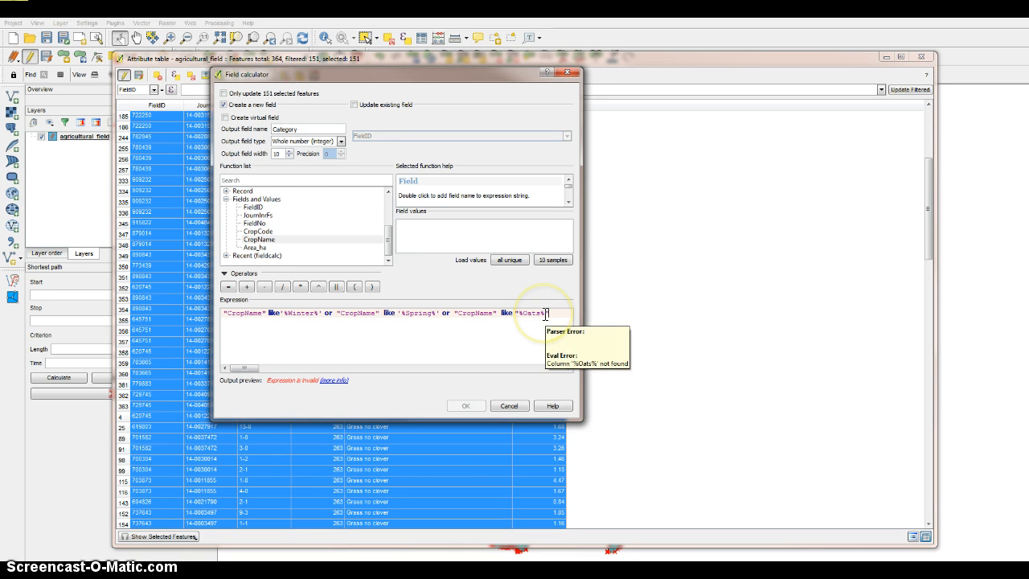
pyautogui.moveTo(549, 314); pyautogui.dragTo(441, 314)
pyautogui.press('BackSpace')
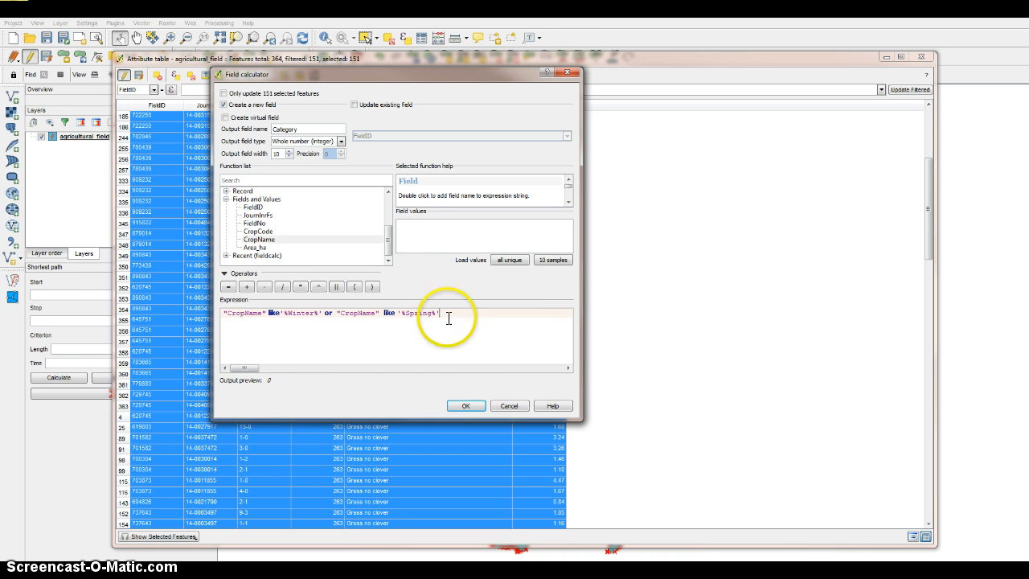
pyautogui.click(465, 410)
pyautogui.click(465, 407)
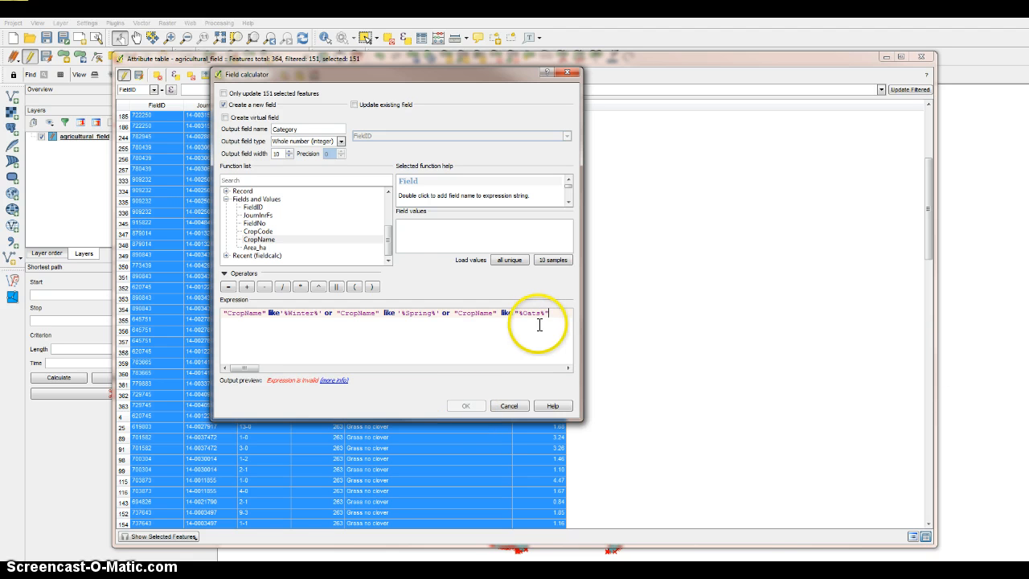
# Shorten the restored third pattern to %Oat% and check the expression's error details.
pyautogui.click(539, 313)
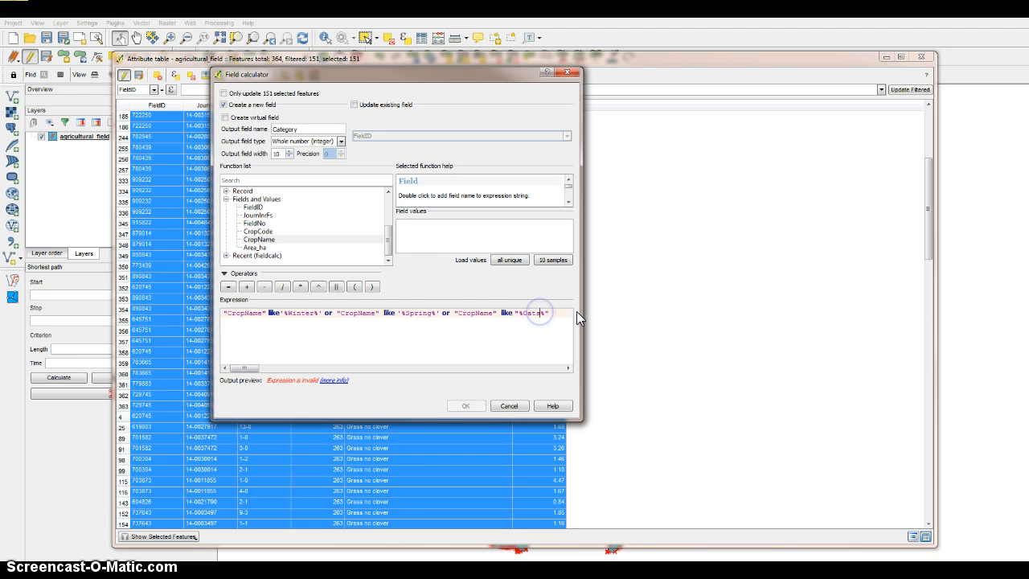
pyautogui.press('BackSpace')
pyautogui.click(540, 348)
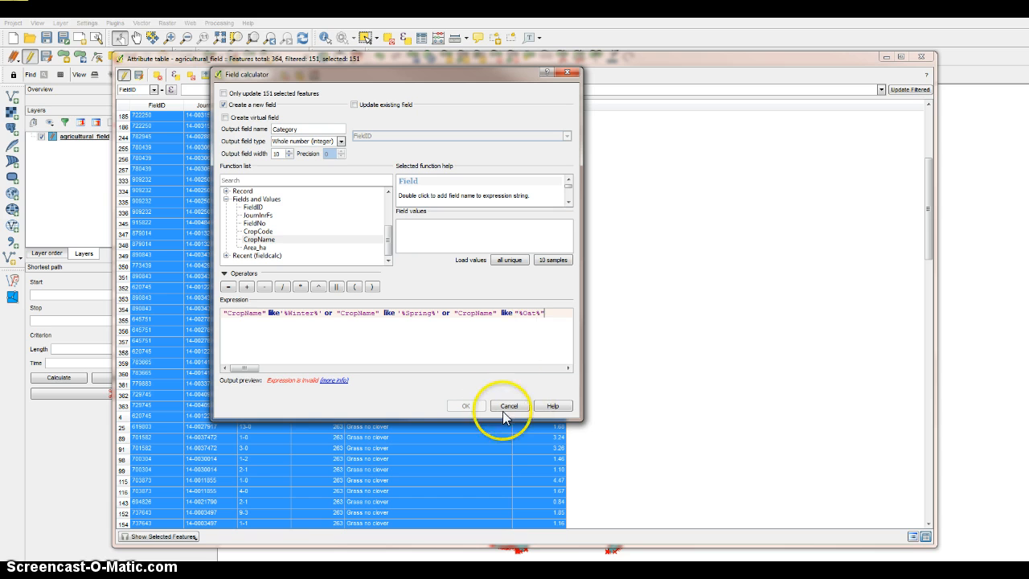
pyautogui.click(334, 380)
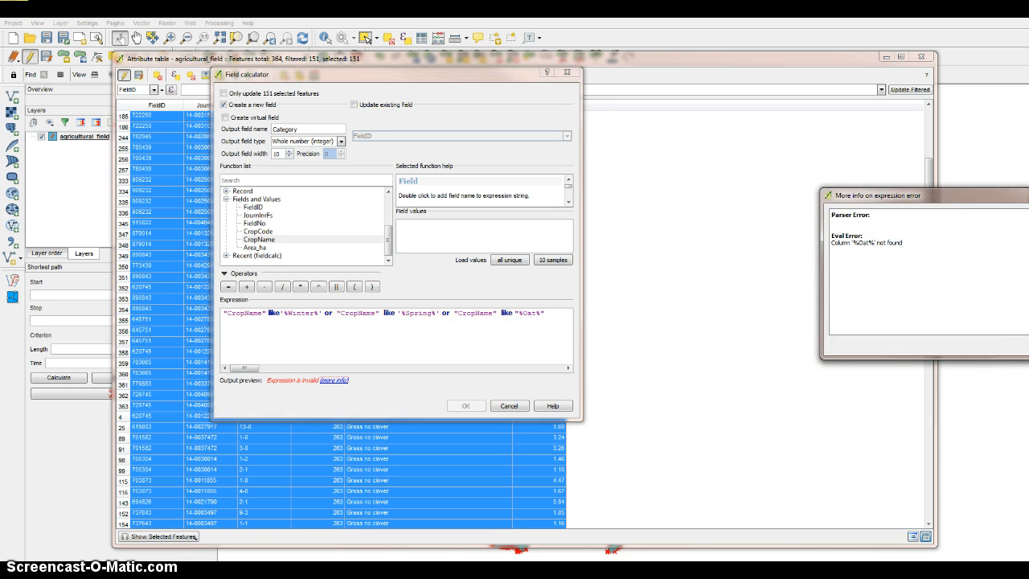
pyautogui.click(850, 252)
pyautogui.click(544, 333)
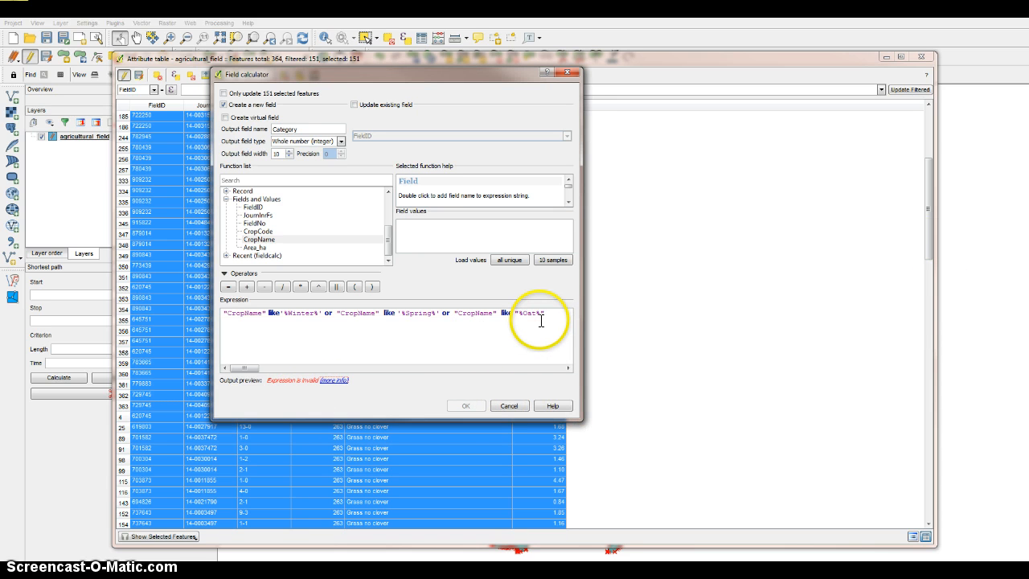
# Replace the double quotes around %Oat% with single quotes so the pattern reads '%Oat%'.
pyautogui.click(550, 313)
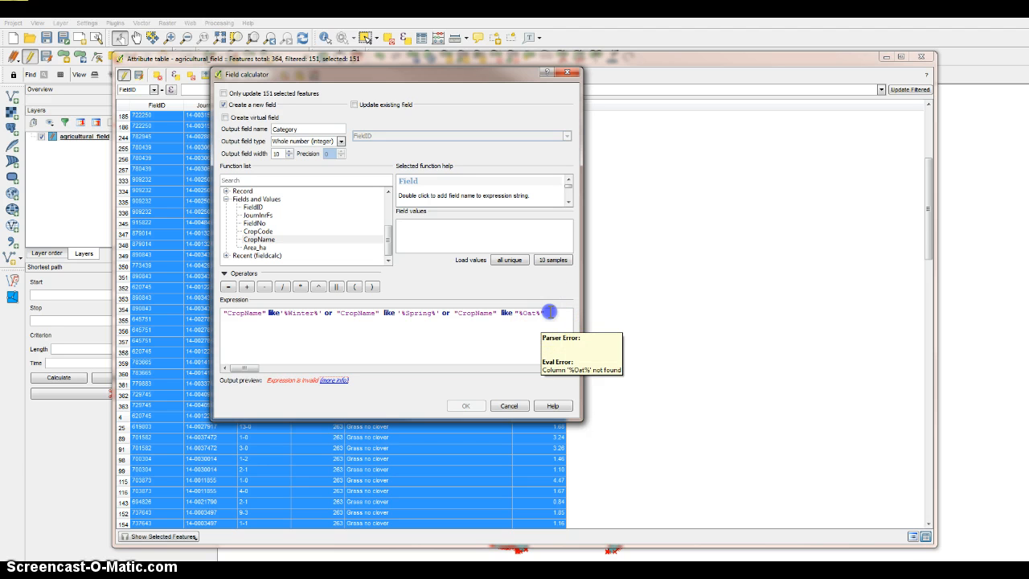
pyautogui.press('BackSpace')
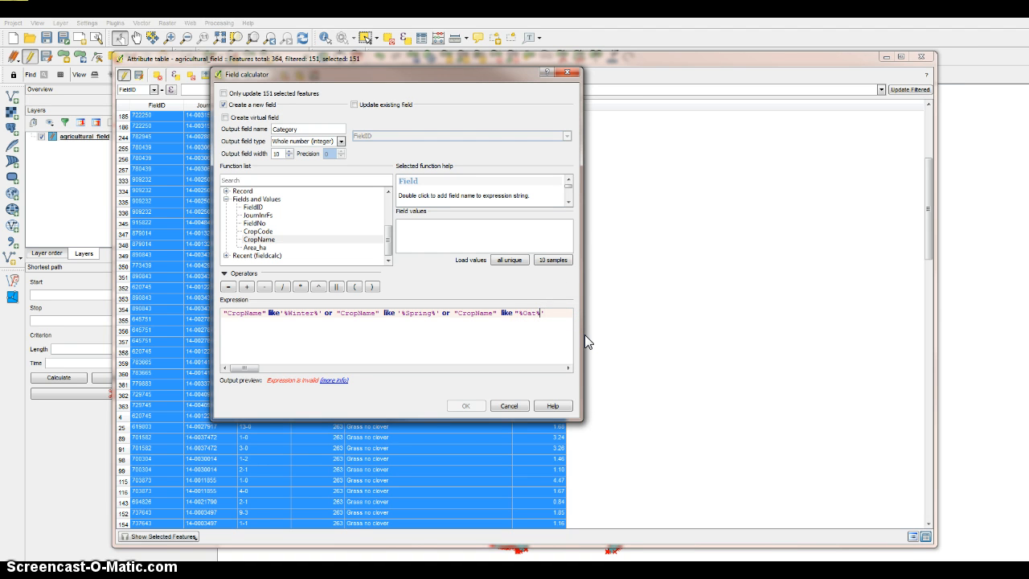
pyautogui.write("'")
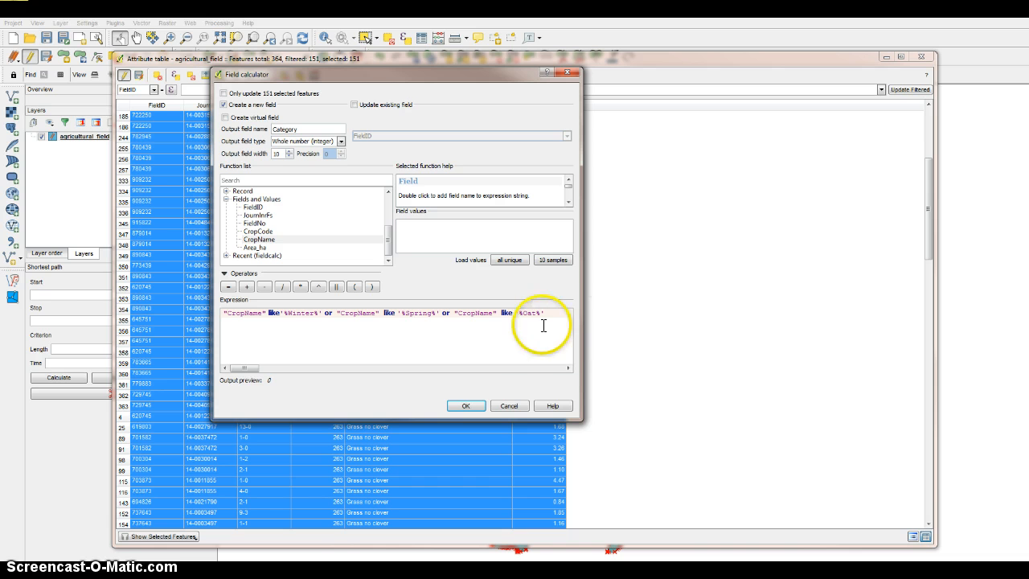
pyautogui.click(539, 331)
# Run the calculation to create the Category field and review its values in the attribute table.
pyautogui.click(473, 406)
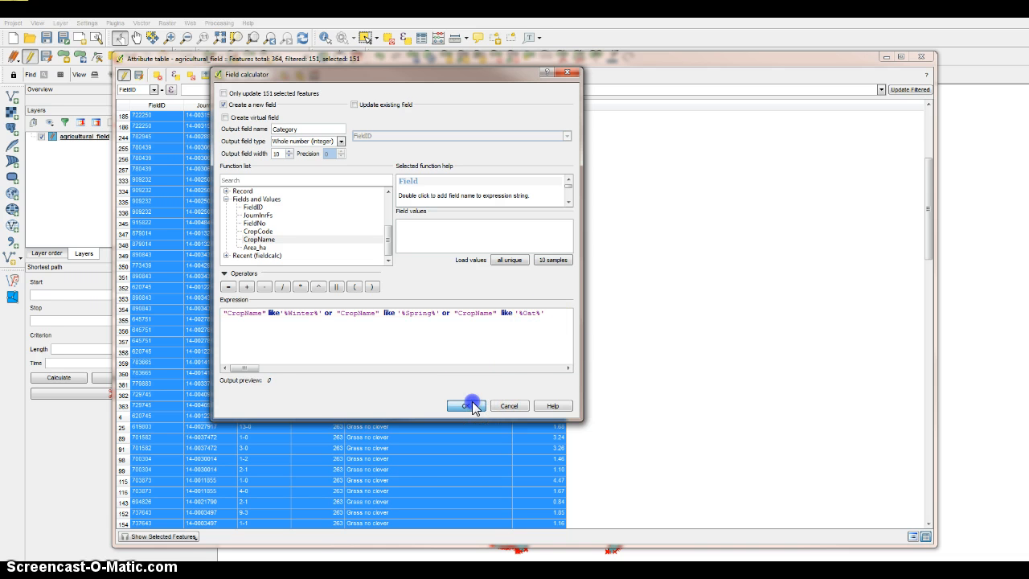
pyautogui.moveTo(927, 201); pyautogui.dragTo(921, 436)
pyautogui.click(892, 91)
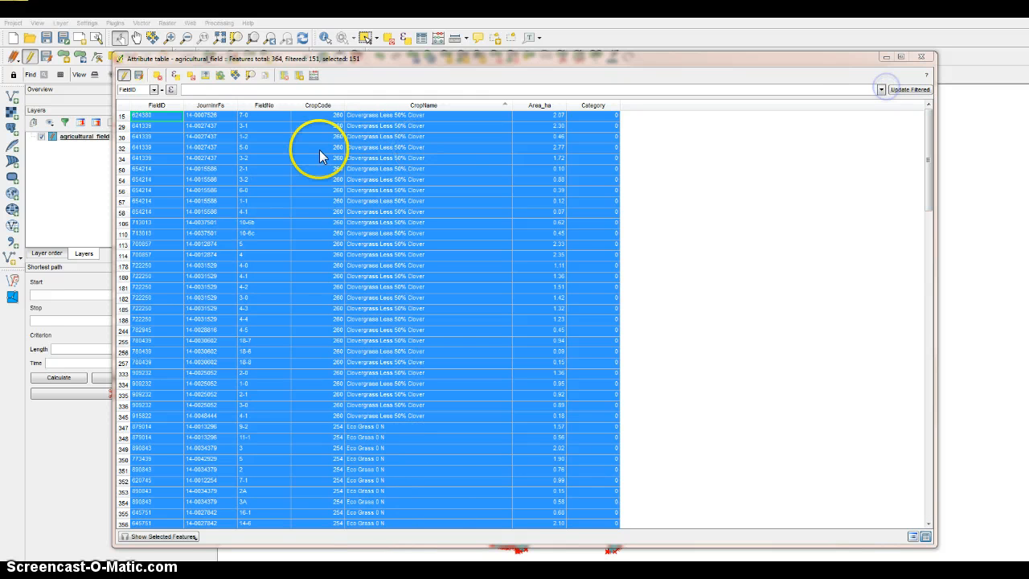